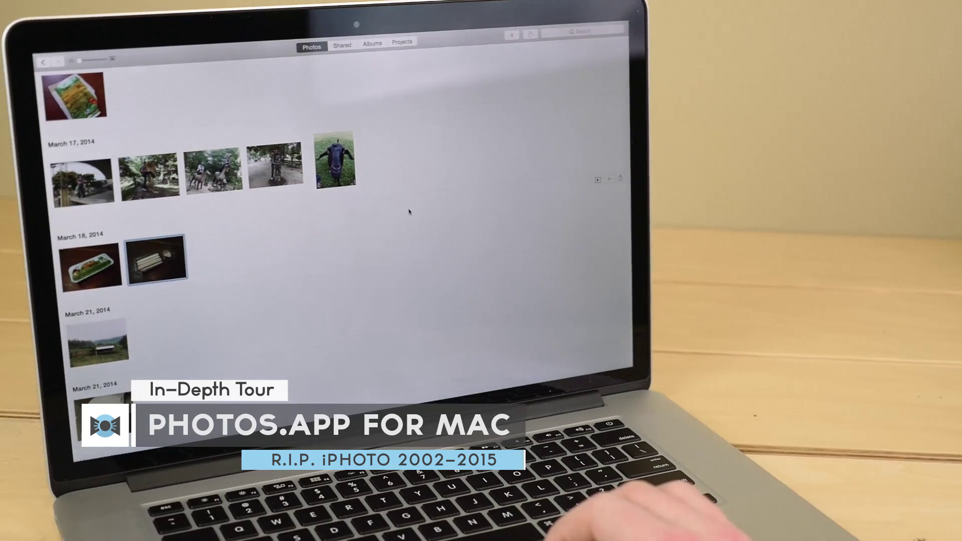
Step: Zoom out from Moments through Collections to Years, then quit Photos
scroll(409, 212, "down", 5)
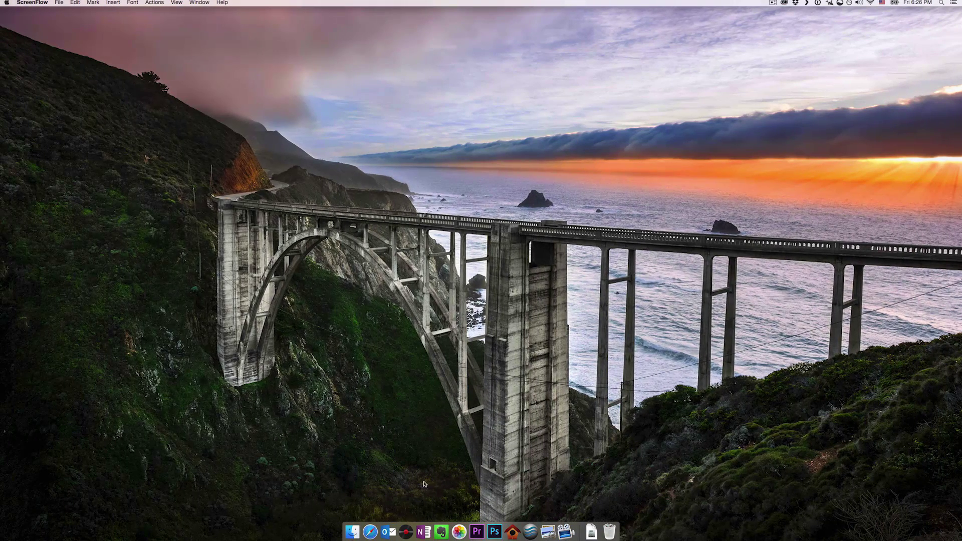
Step: Relaunch Photos from the Dock to show the library's dated moments
left_click(466, 530)
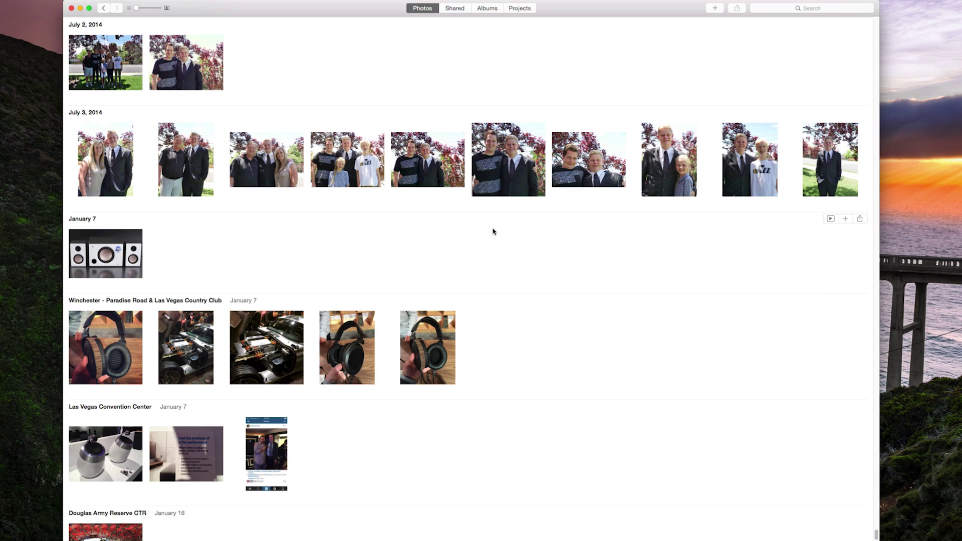
Step: View the January 13 church photo full size, then zoom out to the Years overview
scroll(493, 232, "up", 20)
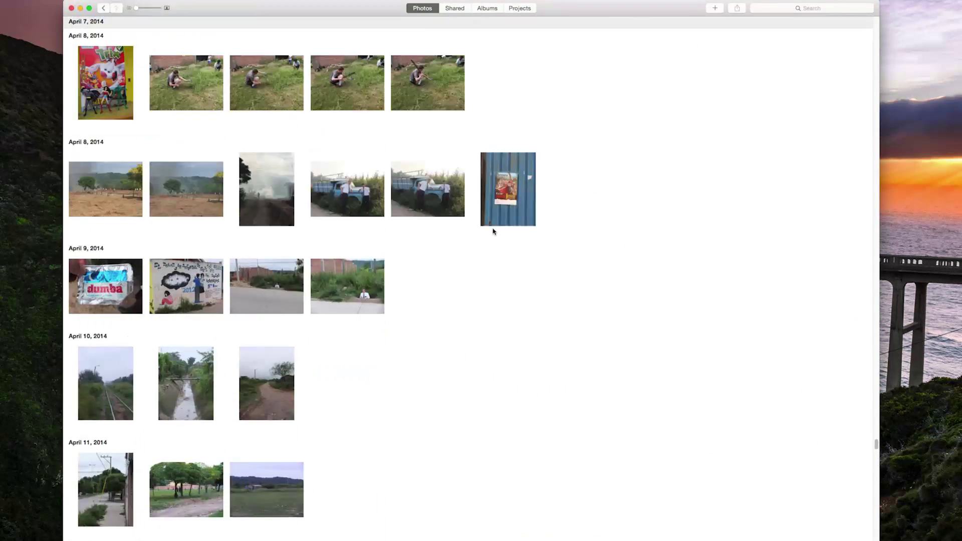
scroll(493, 232, "up", 15)
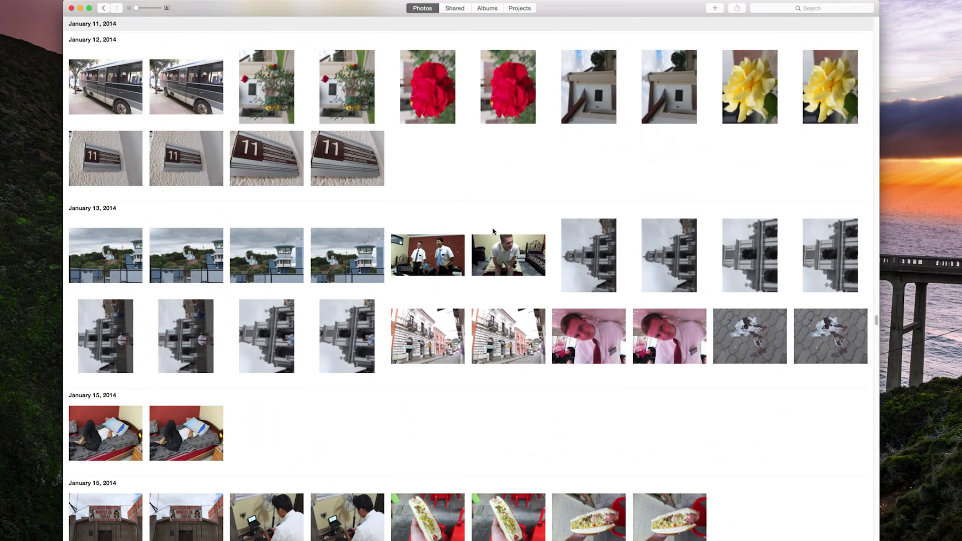
double_click(612, 249)
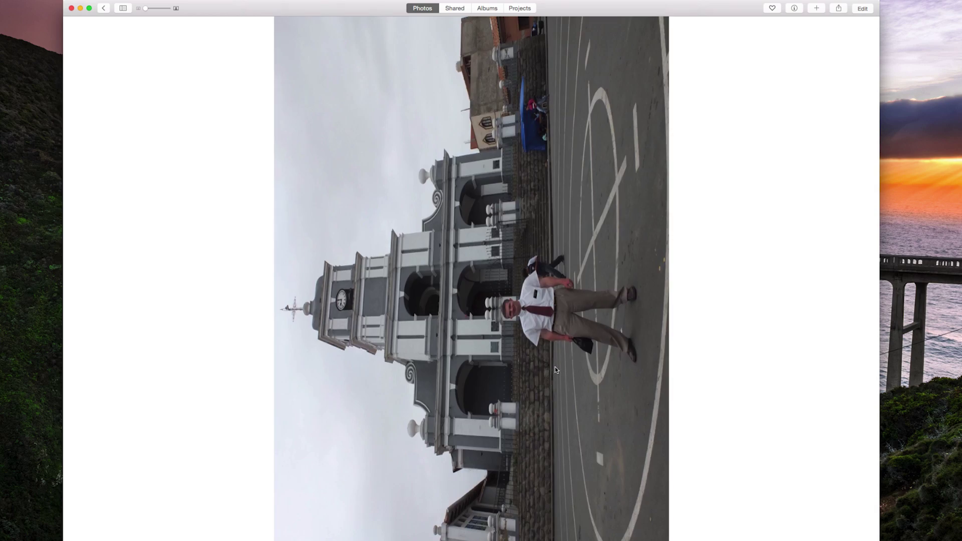
key("Escape")
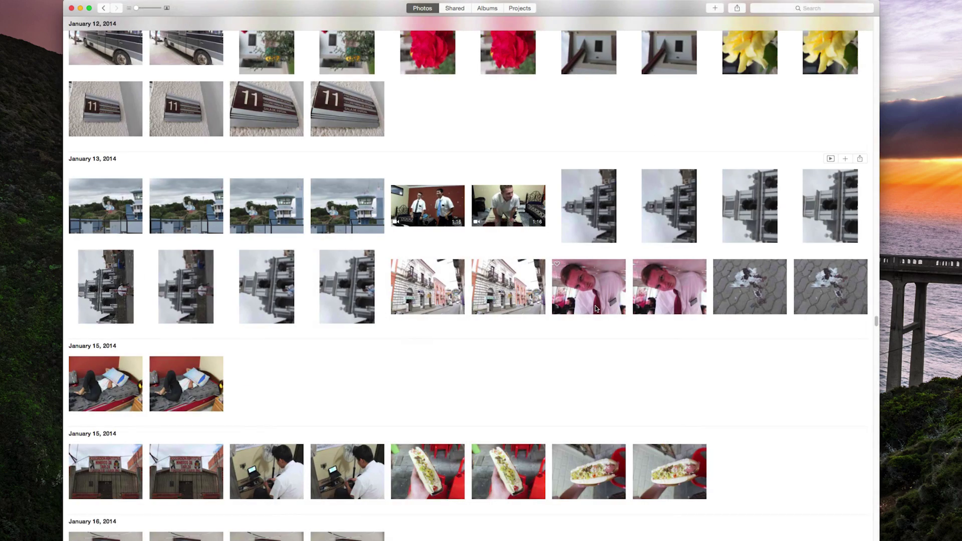
key("super+bracketleft")
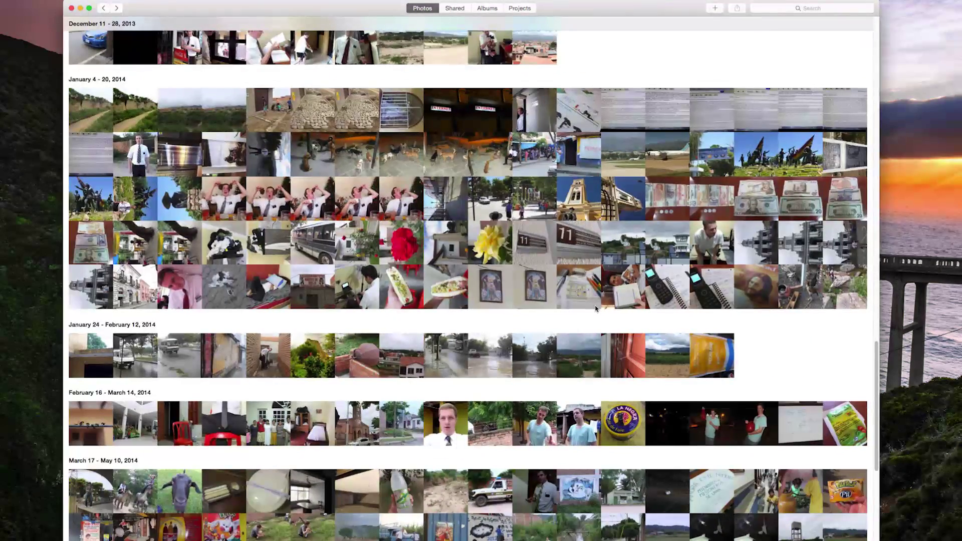
key("super+bracketleft")
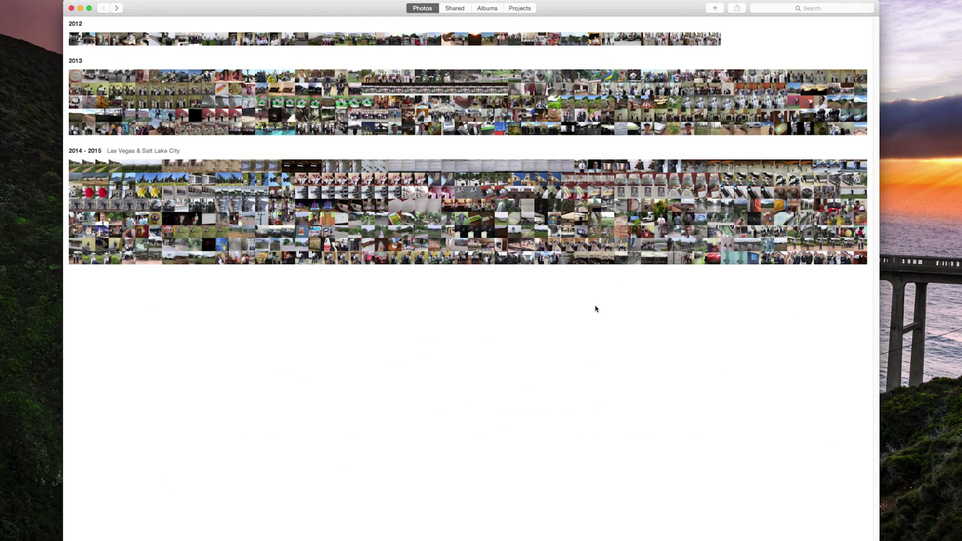
Step: Drill into the April 2014 moments and view the April 10 canal photo full size
left_click(595, 244)
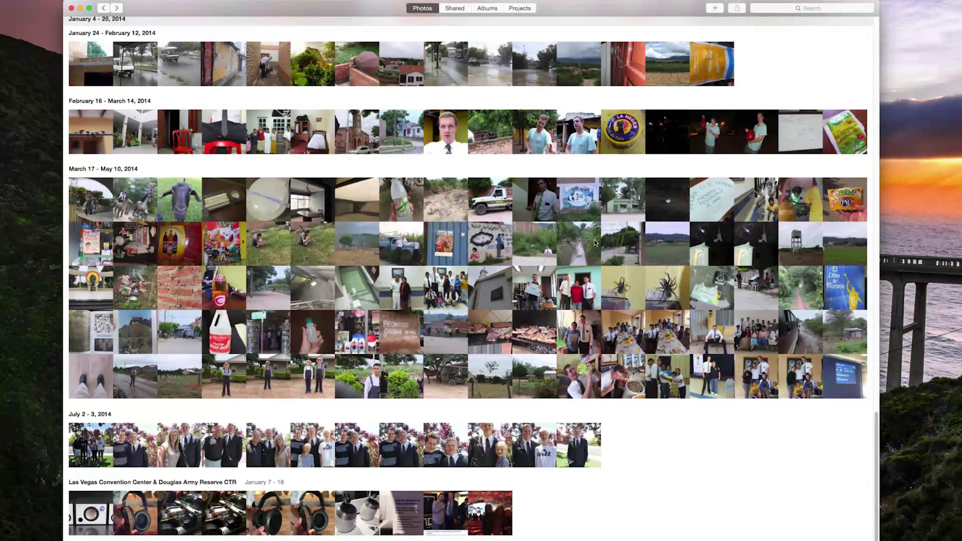
left_click(595, 243)
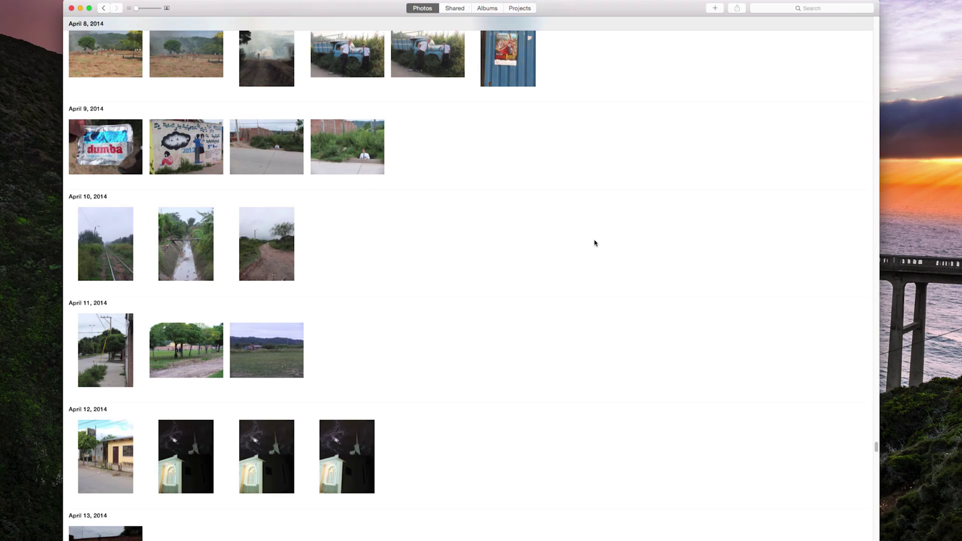
double_click(169, 242)
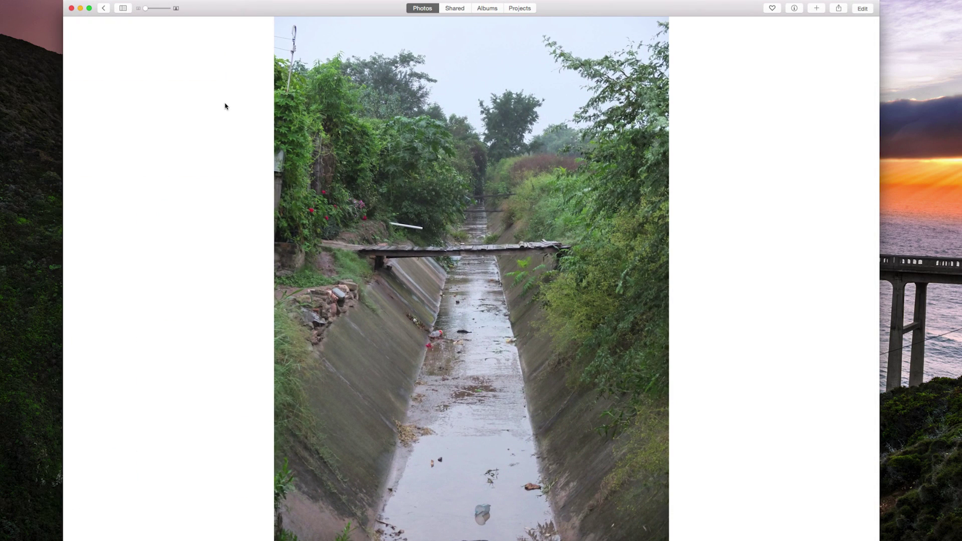
left_click(105, 9)
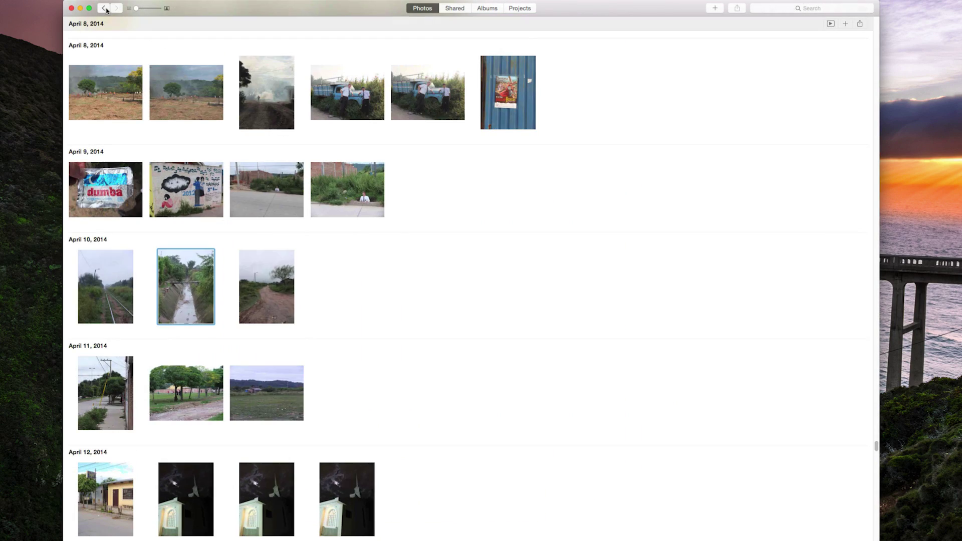
Step: Move back to Years and forward to the January 2014 moments, then return to Collections
left_click(106, 8)
left_click(104, 8)
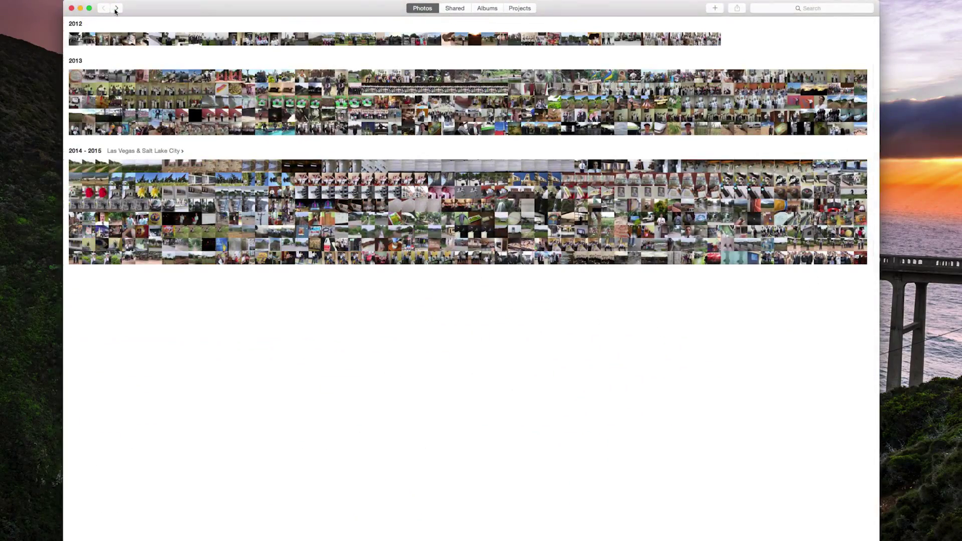
left_click(116, 8)
left_click(115, 8)
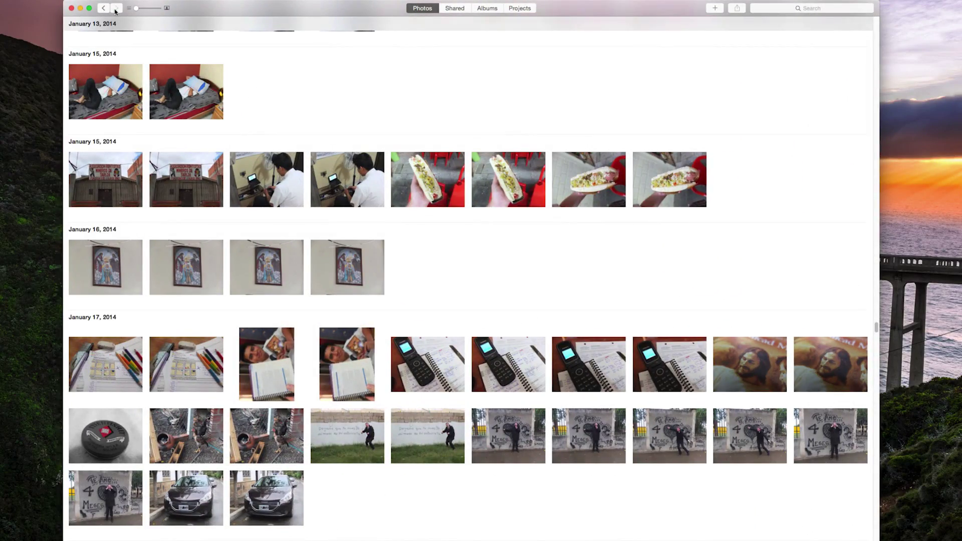
scroll(350, 280, "up", 5)
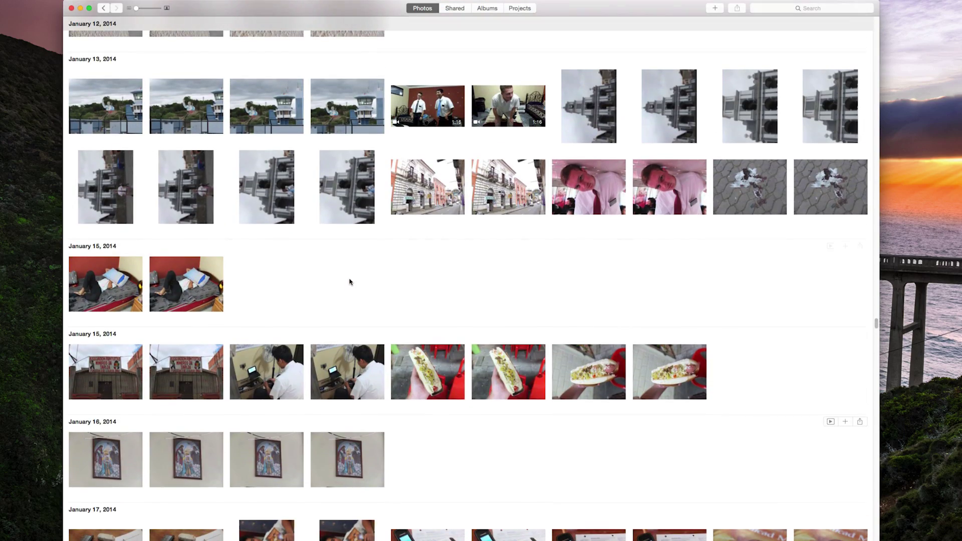
scroll(350, 280, "down", 8)
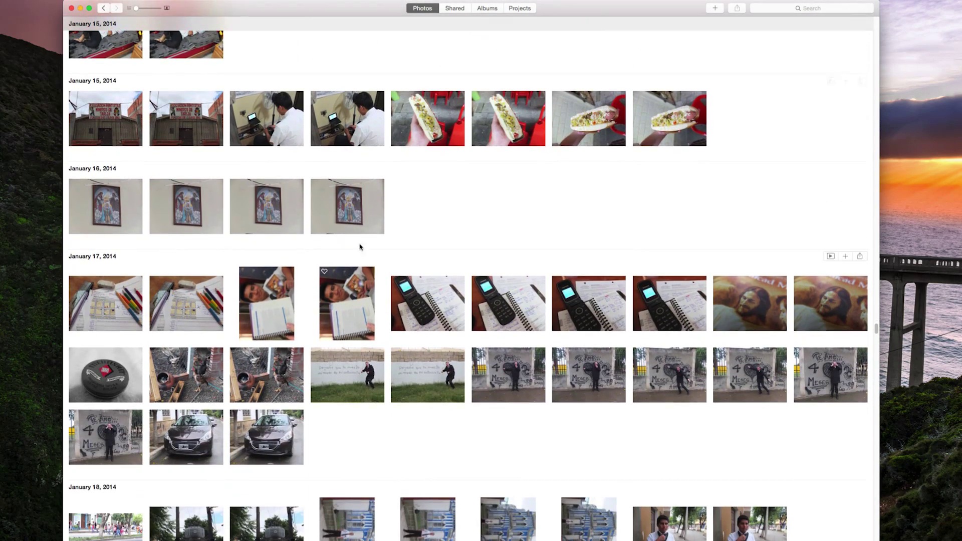
left_click(104, 10)
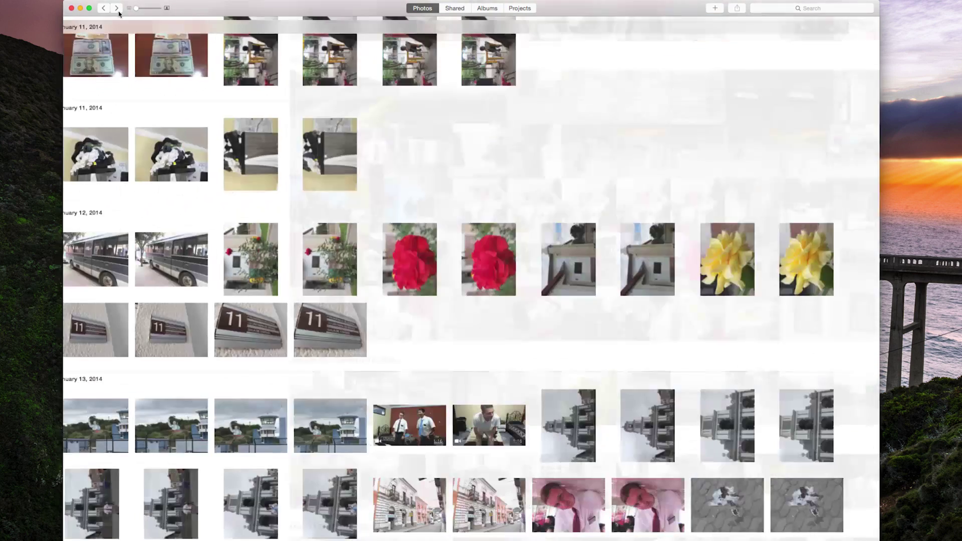
Step: Zoom into the January 11–13, 2014 moments, adjust thumbnail size, then return to Years
left_click(118, 10)
mouse_move(141, 12)
left_mouse_down()
mouse_move(161, 9)
mouse_move(140, 10)
left_mouse_up()
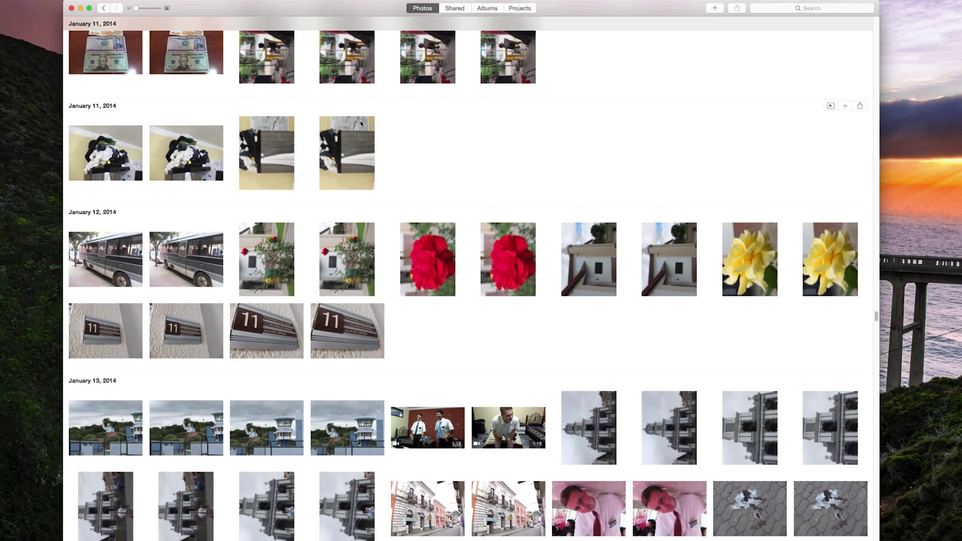
scroll(360, 120, "up", 5)
scroll(361, 123, "up", 15)
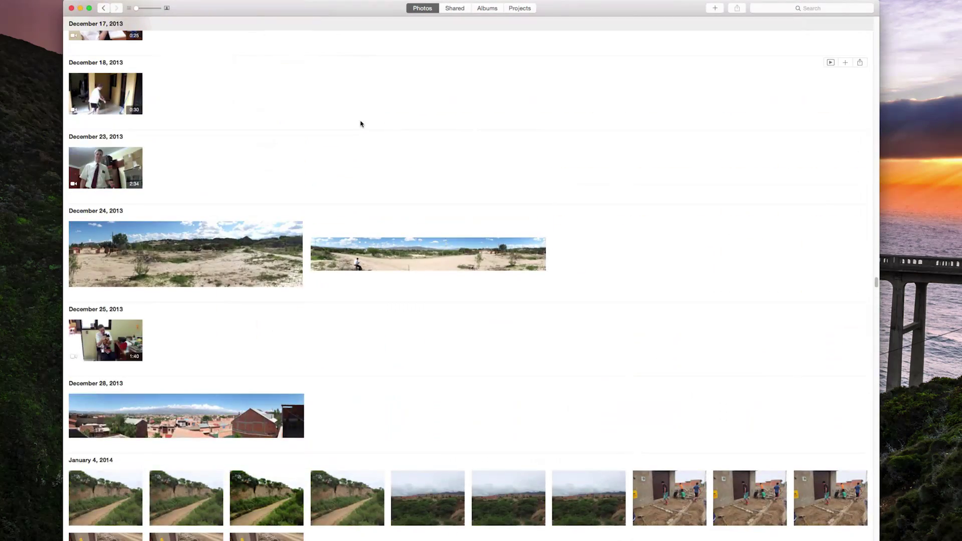
key("super+bracketleft")
key("super+bracketleft")
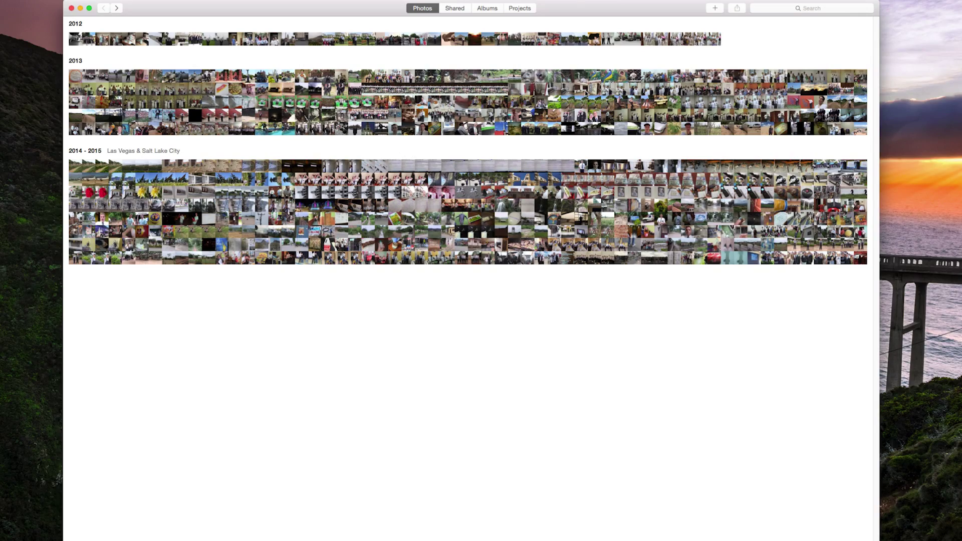
Step: Drill into the 2013 collections and the July 22, 2013 moments, then right-click the orange-hat selfie
left_click(563, 91)
scroll(442, 242, "down", 3)
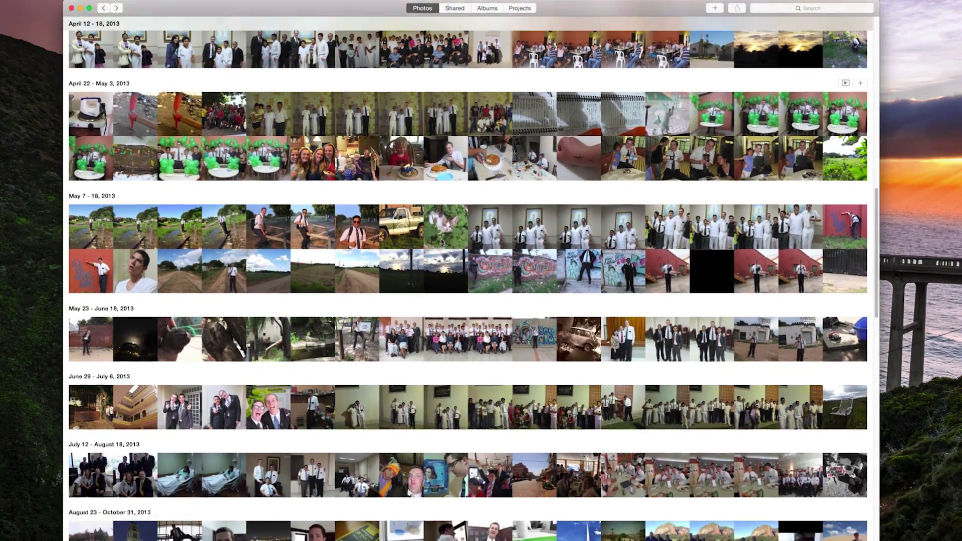
scroll(442, 242, "up", 2)
scroll(442, 242, "down", 3)
scroll(341, 251, "down", 10)
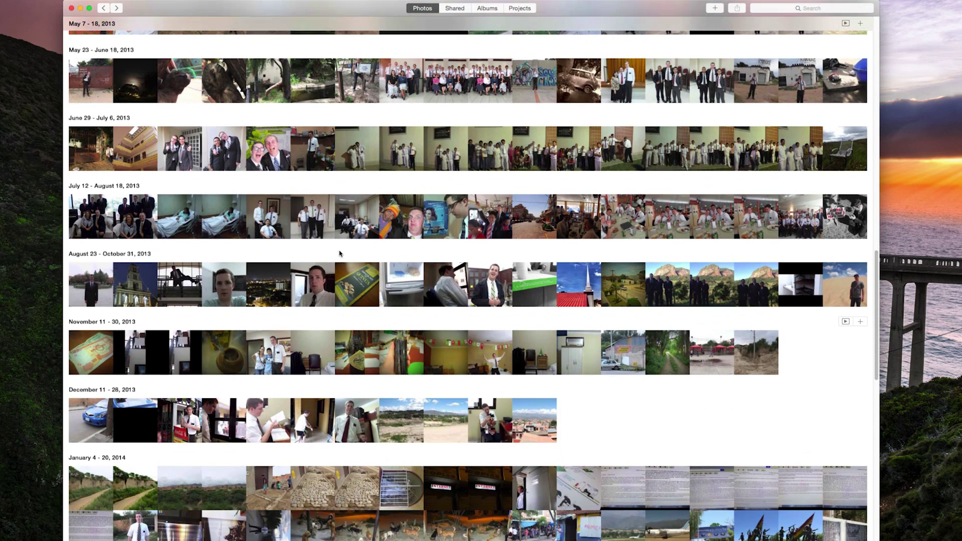
left_click(418, 213)
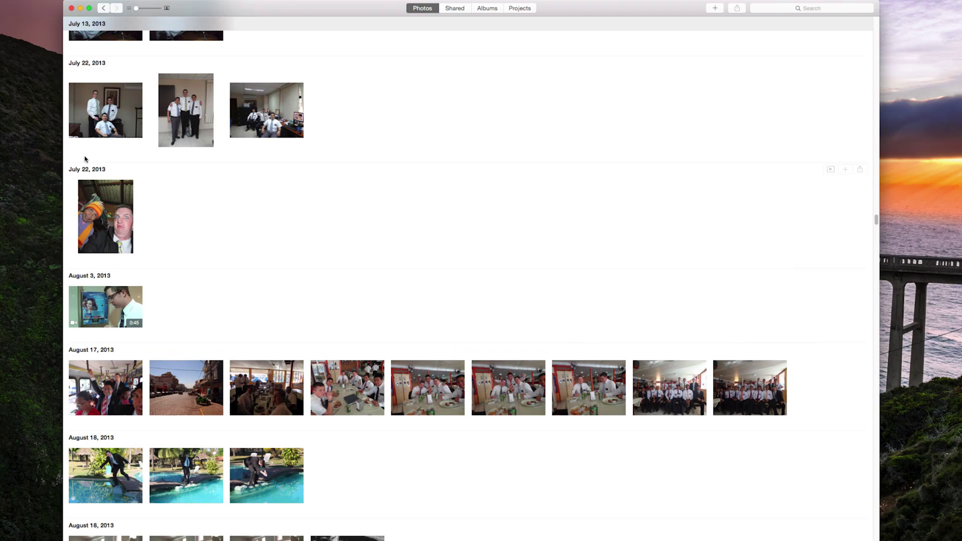
right_click(103, 192)
Step: Show the Info panel for the orange-hat photo and scroll through the library
left_click(116, 194)
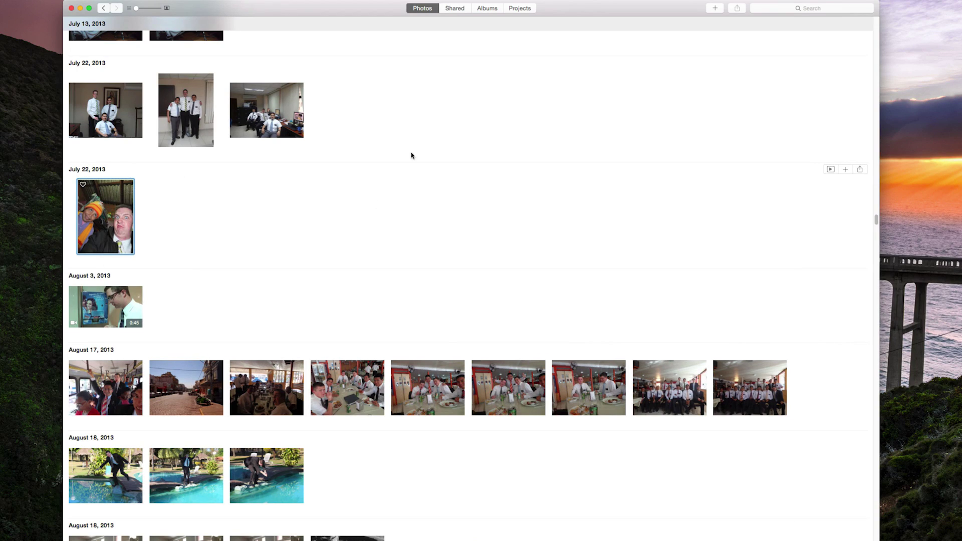
left_click(457, 333)
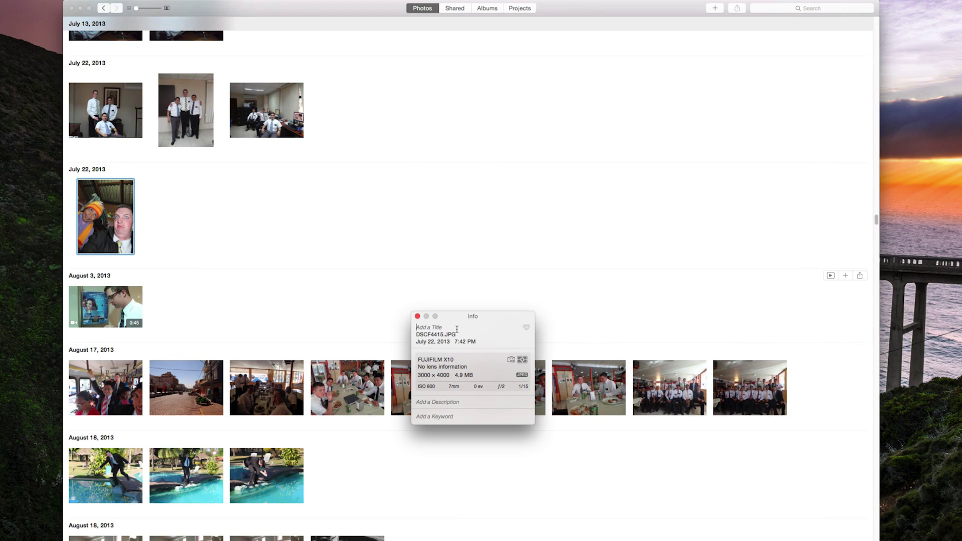
scroll(248, 382, "down", 3)
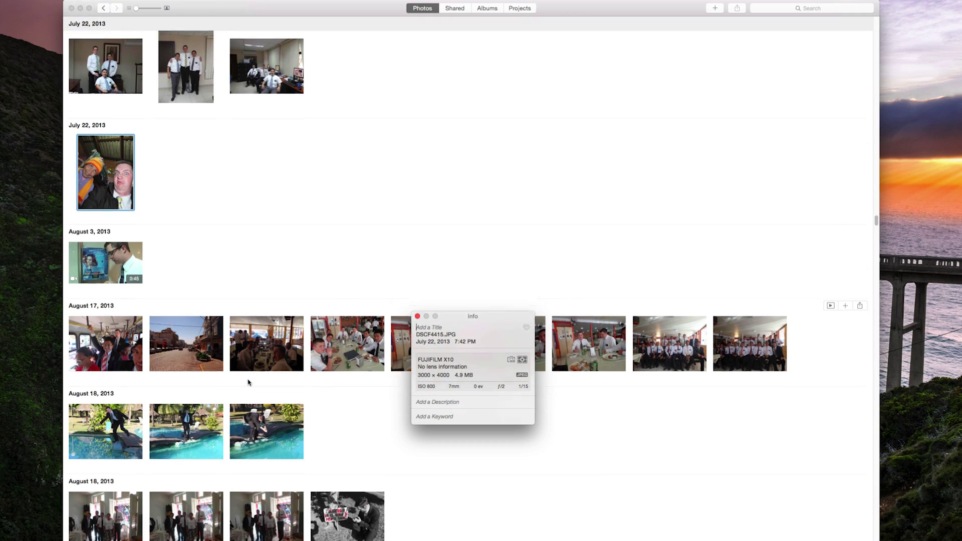
scroll(320, 141, "up", 15)
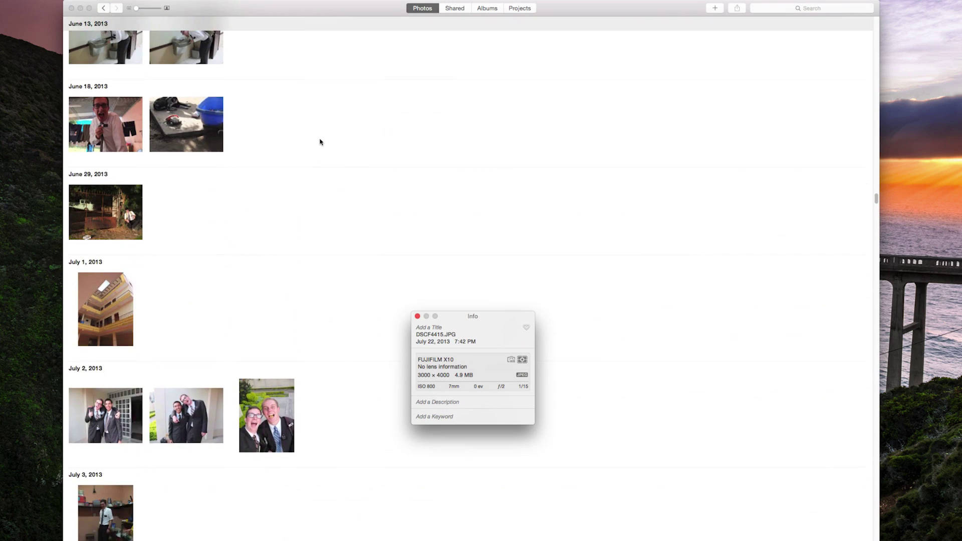
scroll(320, 142, "up", 15)
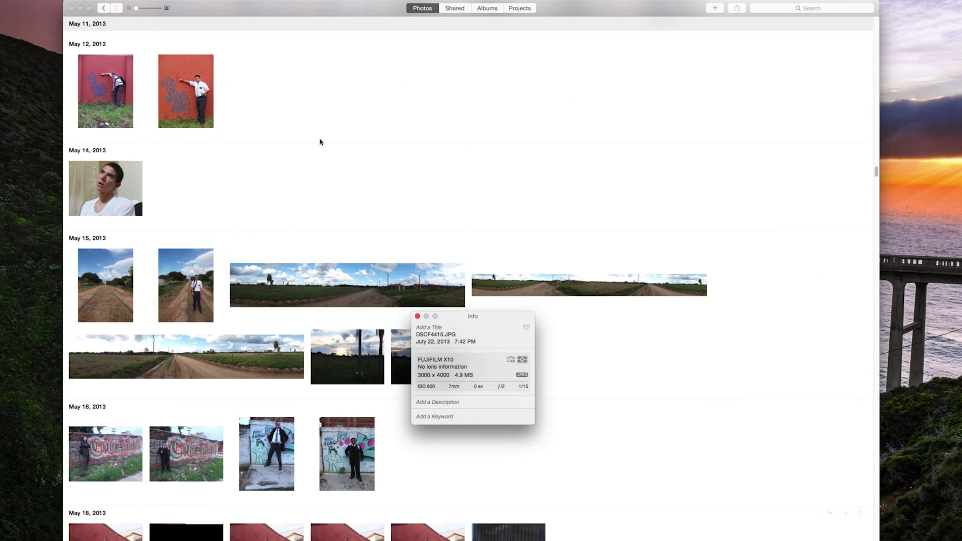
scroll(320, 142, "up", 15)
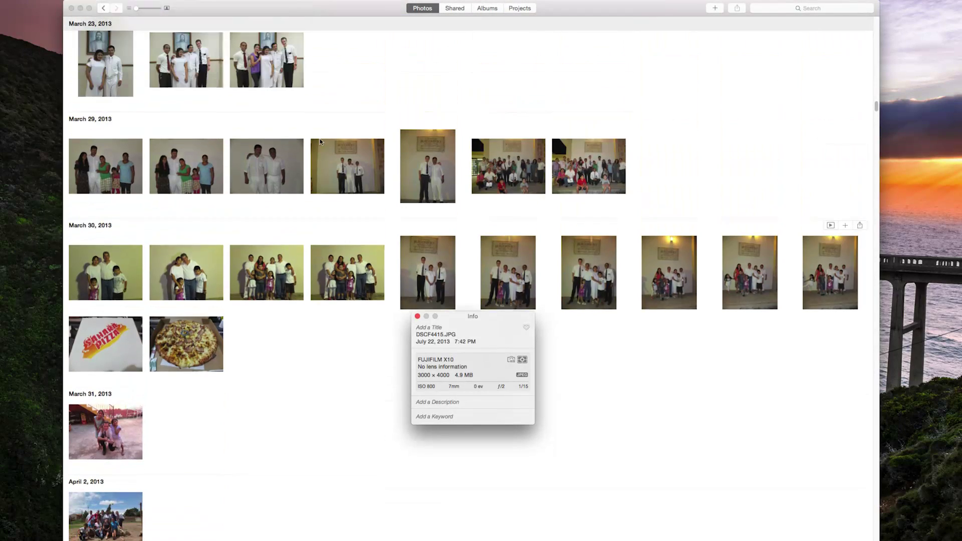
scroll(319, 142, "up", 3)
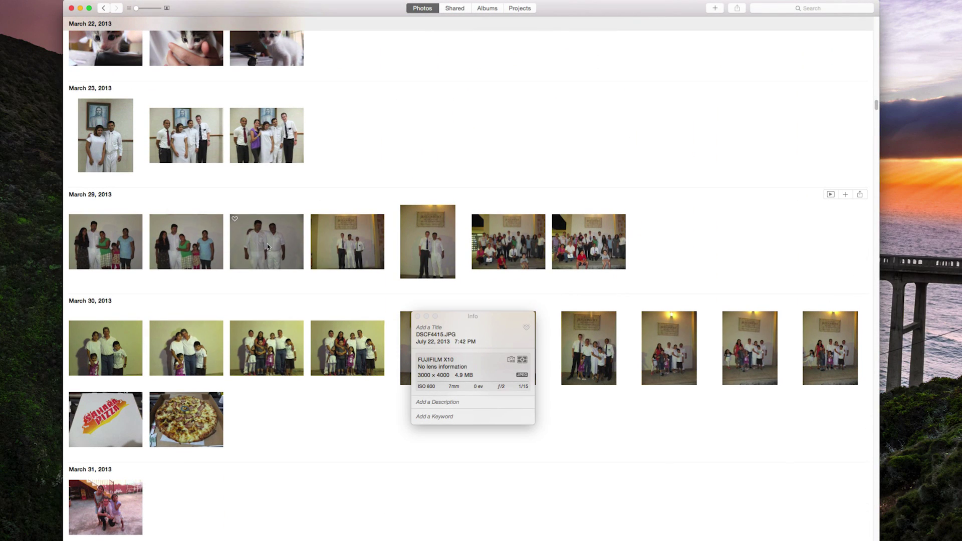
Step: Inspect the details of a March 29 group photo
left_click(365, 247)
scroll(414, 236, "down", 10)
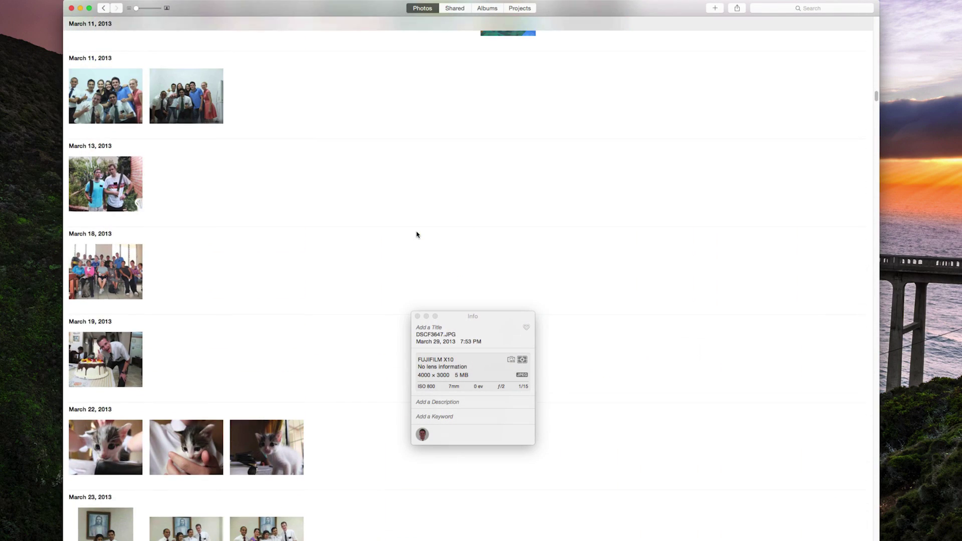
scroll(378, 179, "down", 5)
scroll(378, 178, "down", 20)
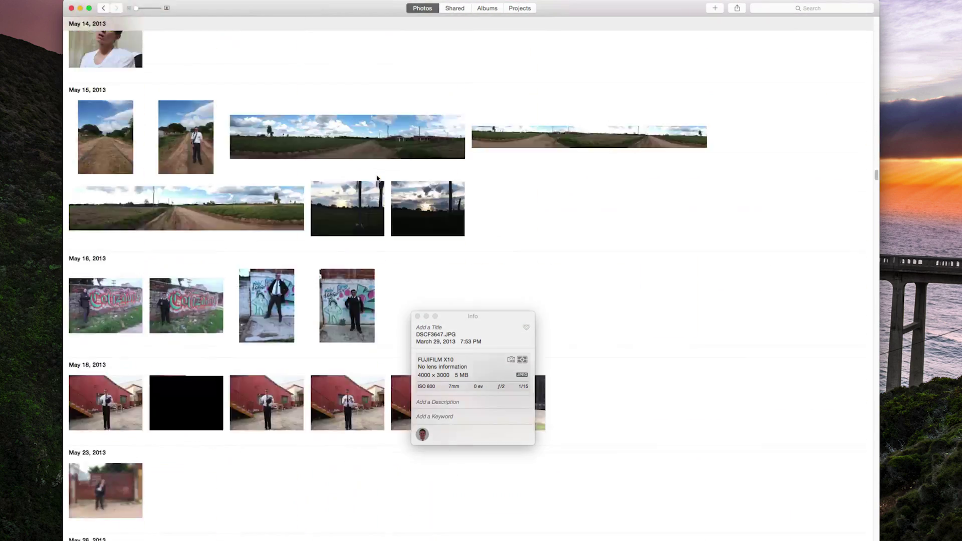
scroll(377, 178, "down", 8)
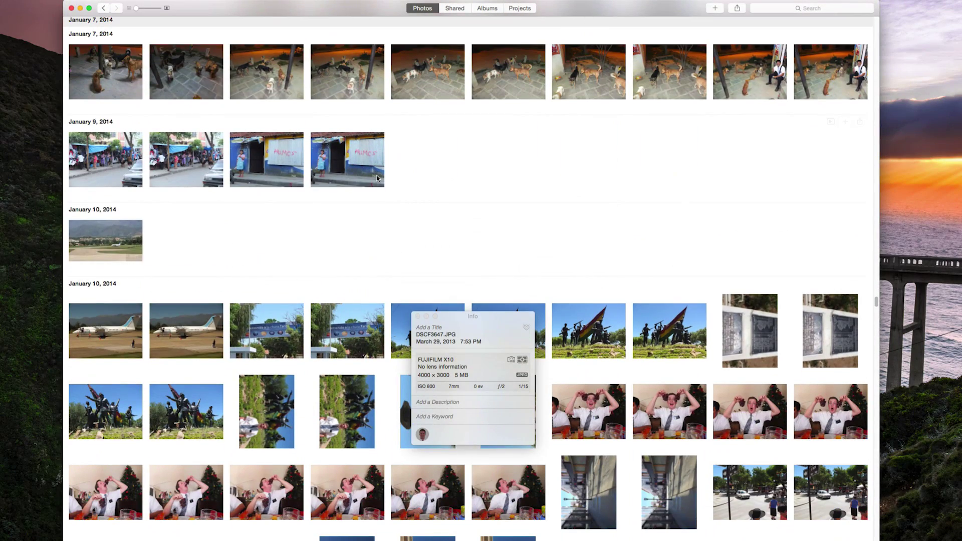
Step: Inspect the January 10 banner photo's details, then close the Info panel
left_click(366, 207)
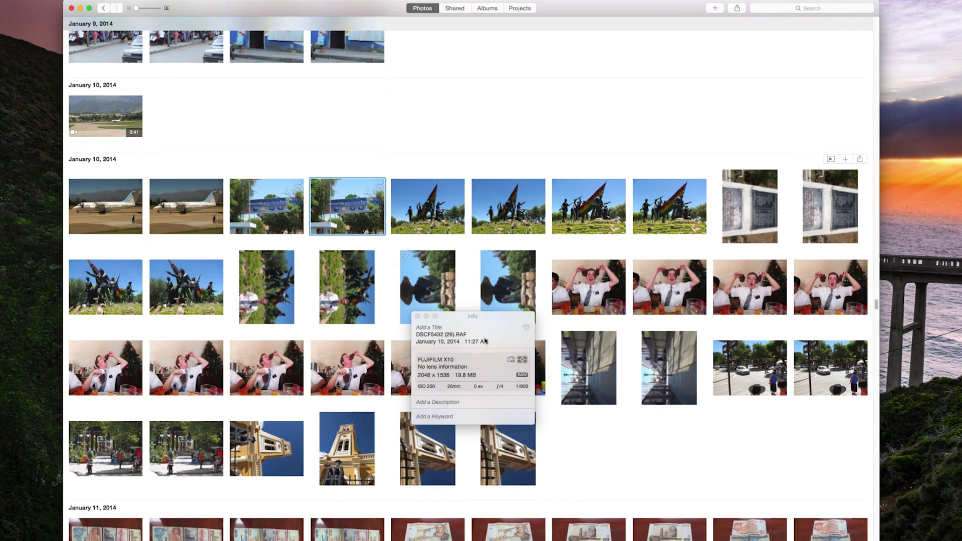
left_click(486, 342)
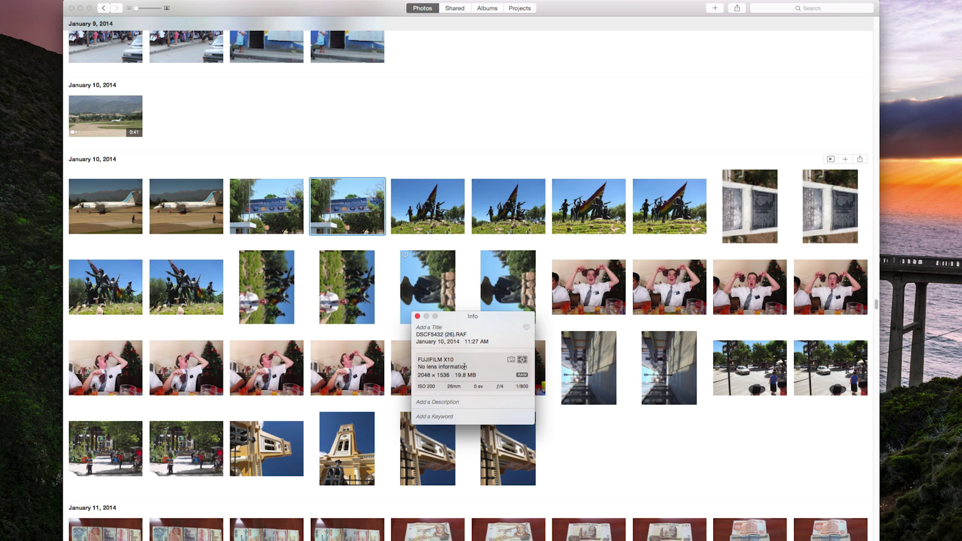
left_click(494, 246)
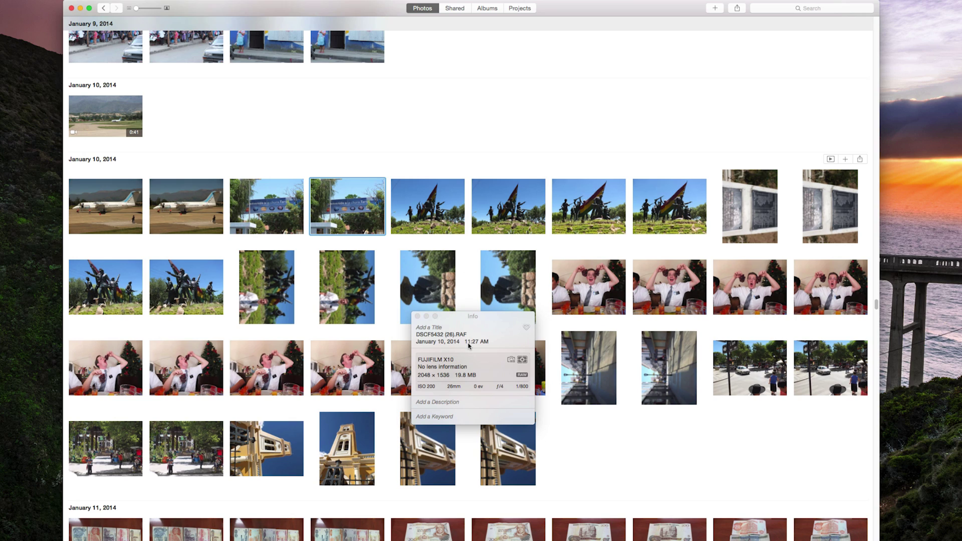
left_click(464, 362)
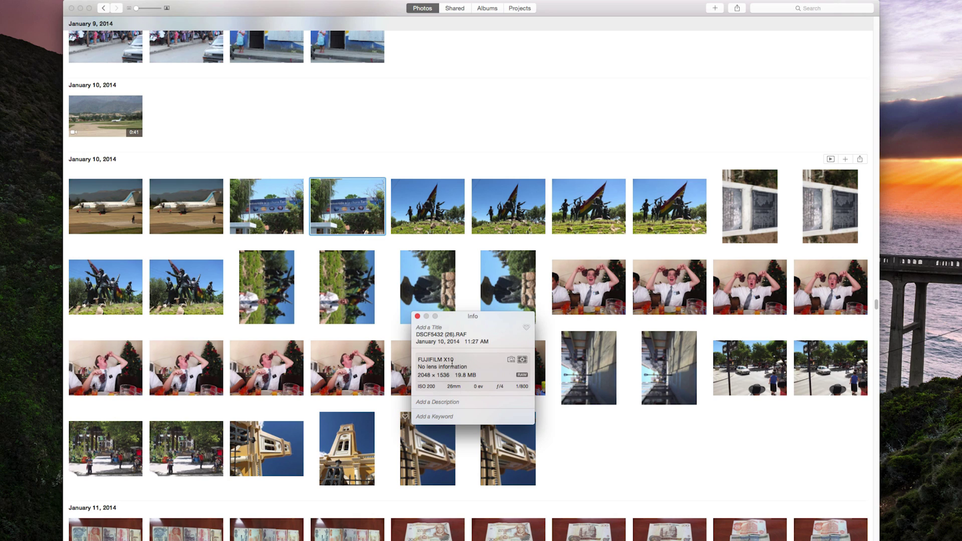
left_click(417, 317)
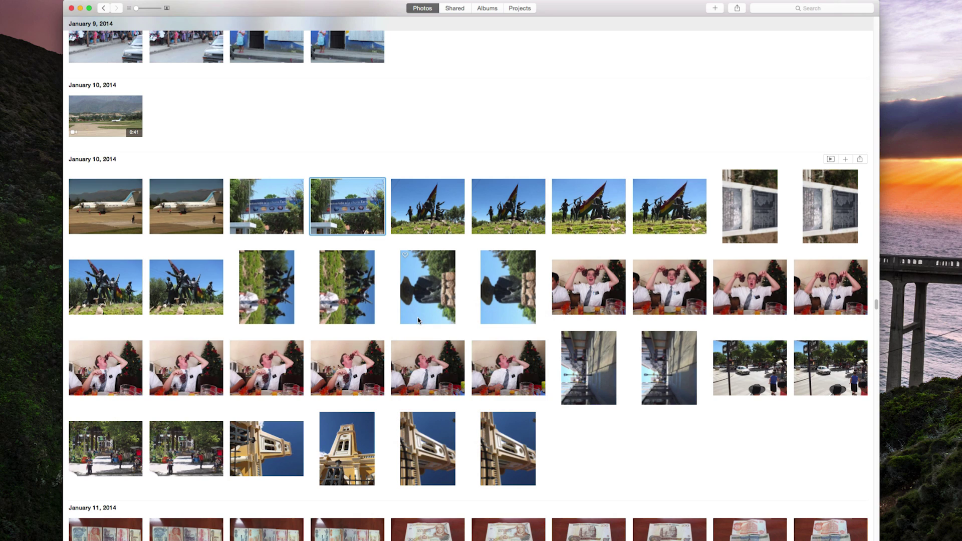
Step: Open the banner photo full-size and toggle its Info panel, starting a title
double_click(364, 221)
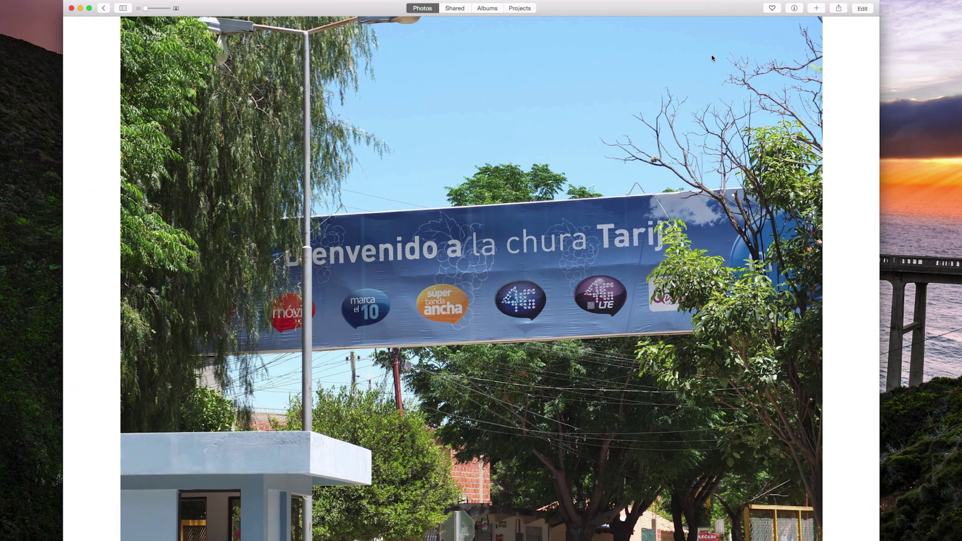
left_click(794, 9)
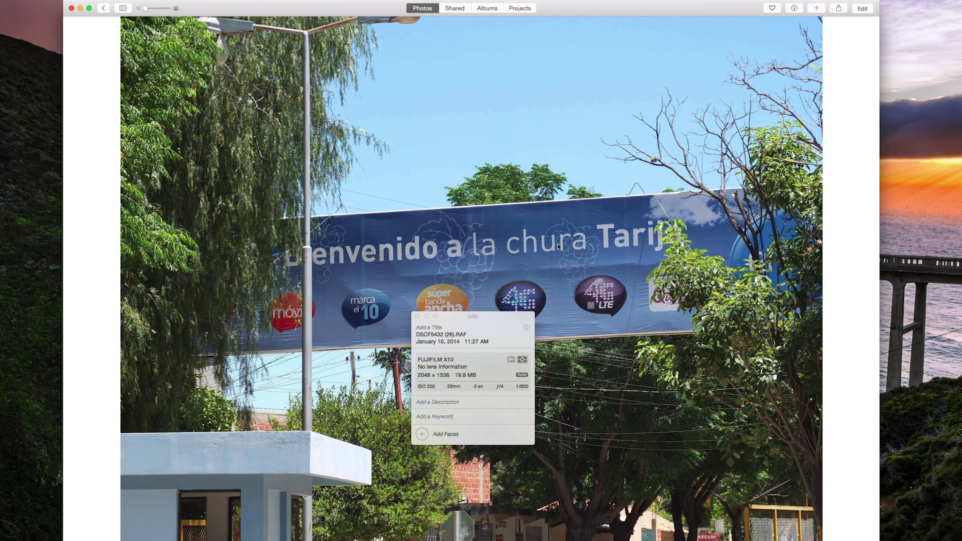
left_click(418, 327)
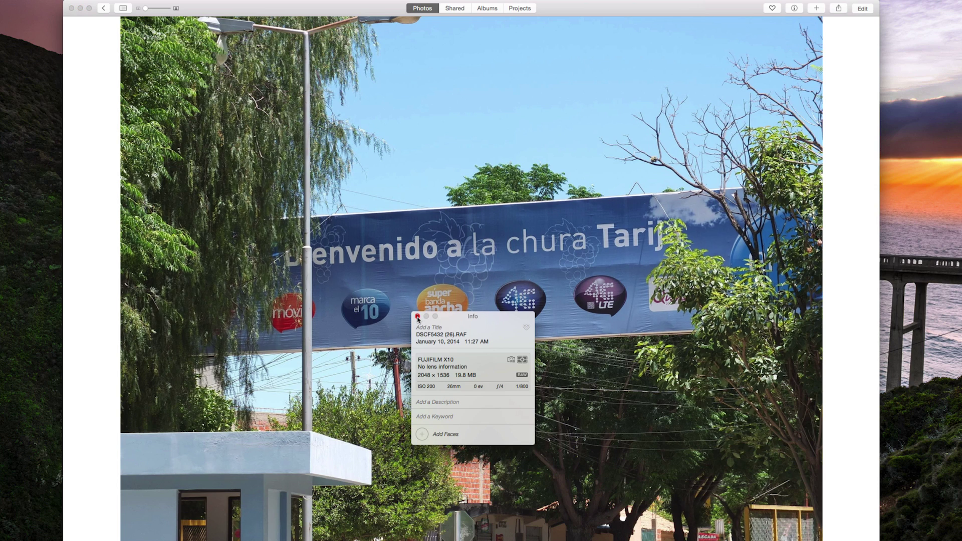
left_click(418, 317)
left_click(794, 9)
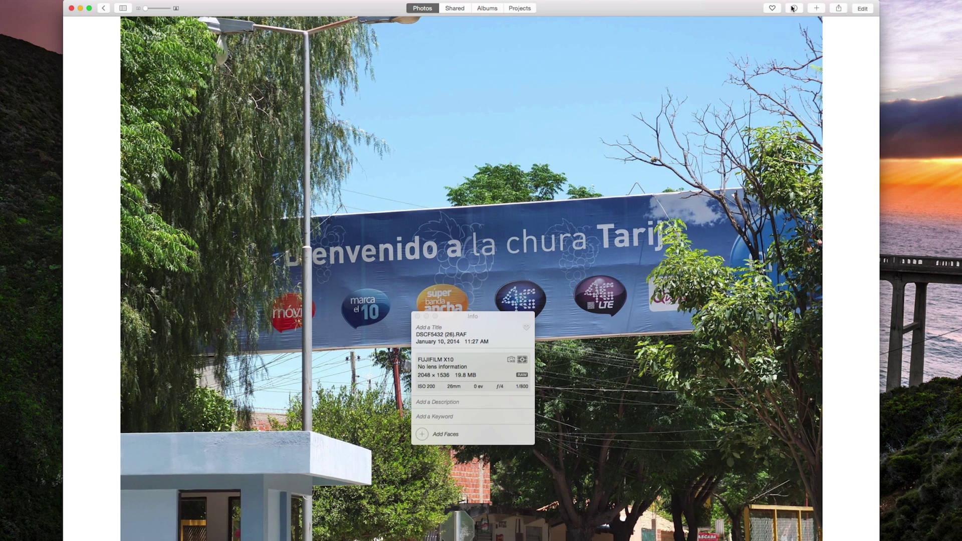
left_click(434, 327)
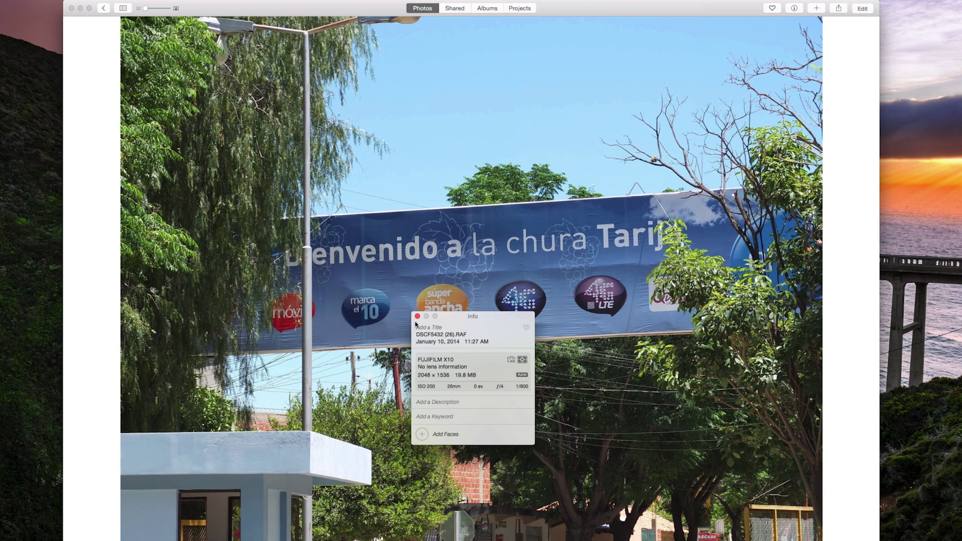
left_click(418, 317)
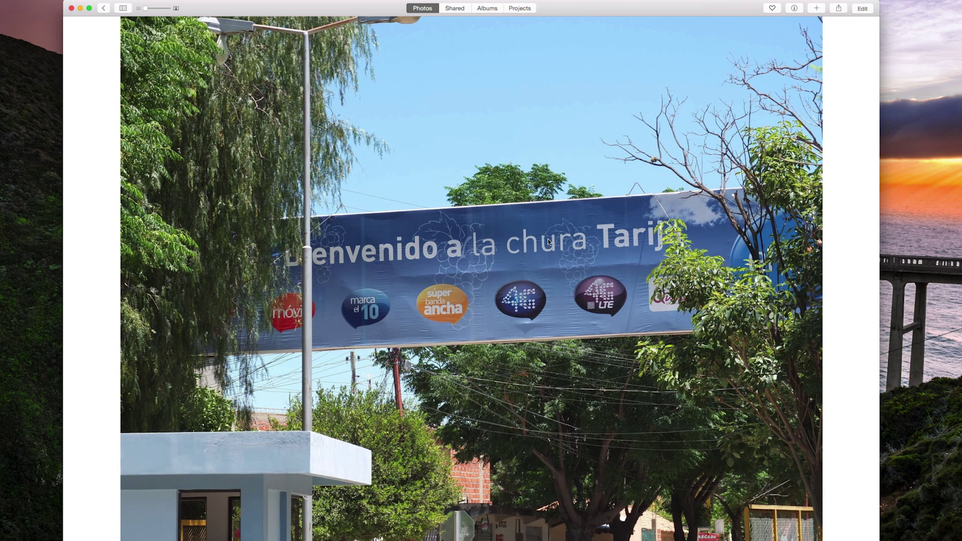
Step: Return to the grid and zoom out to the 2014 Collections overview
left_click(101, 9)
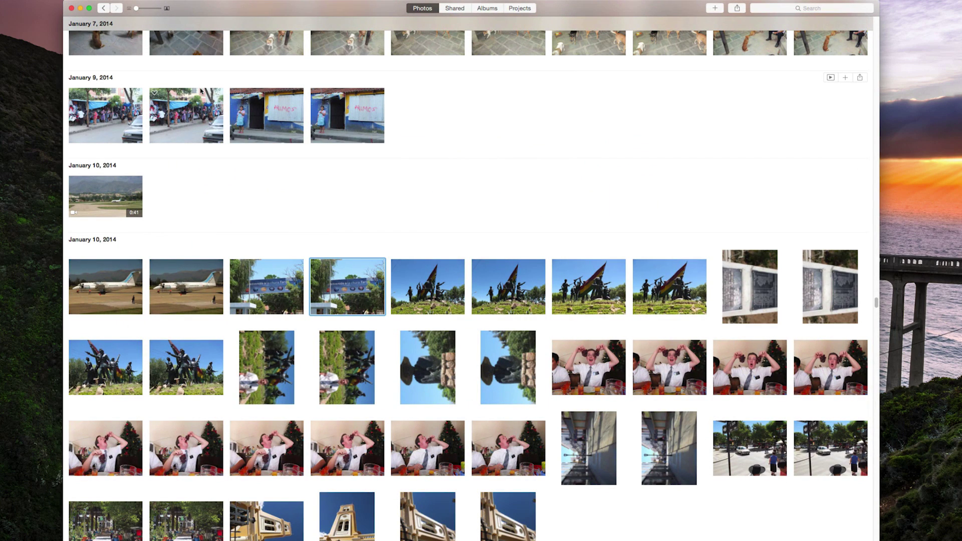
scroll(345, 246, "down", 2)
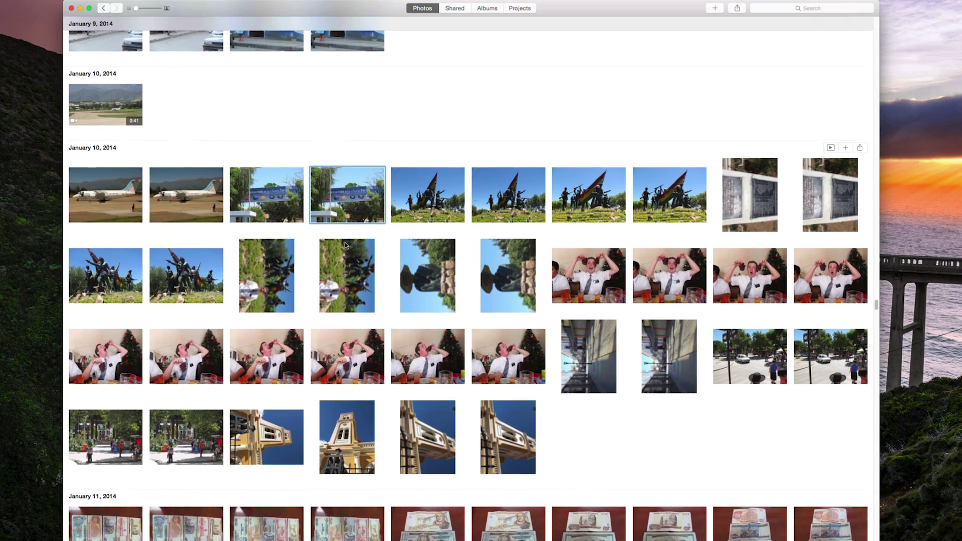
key("super+bracketleft")
scroll(344, 245, "down", 10)
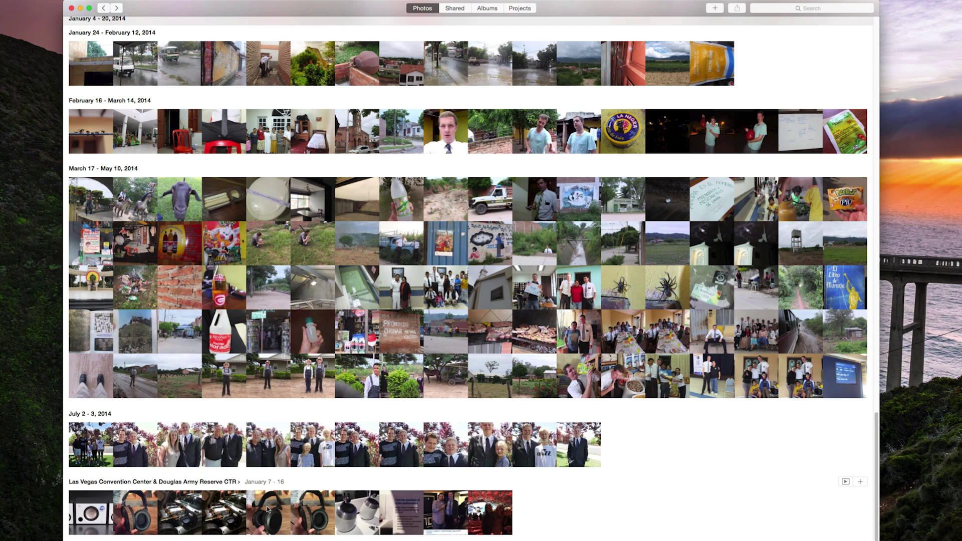
left_click(15, 1)
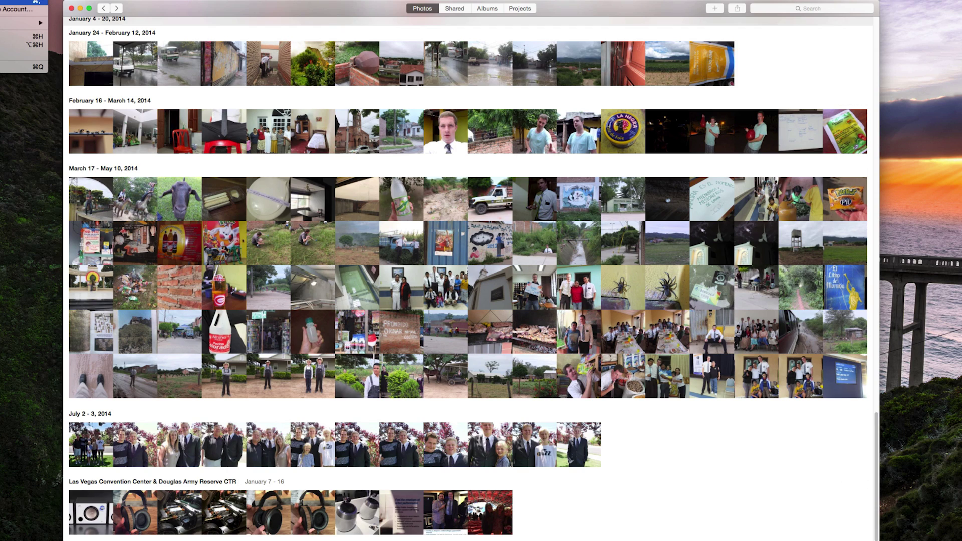
left_click(20, 1)
left_click(382, 116)
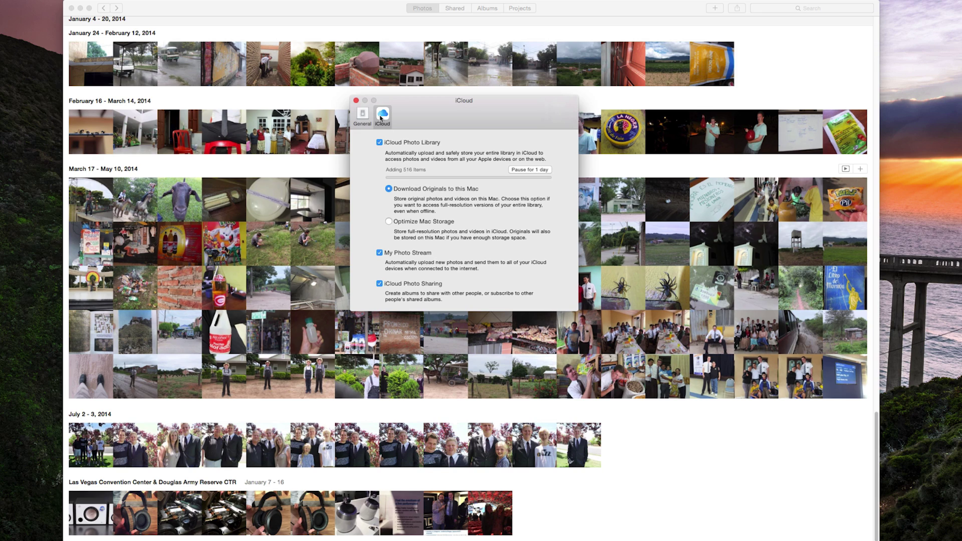
left_click(356, 101)
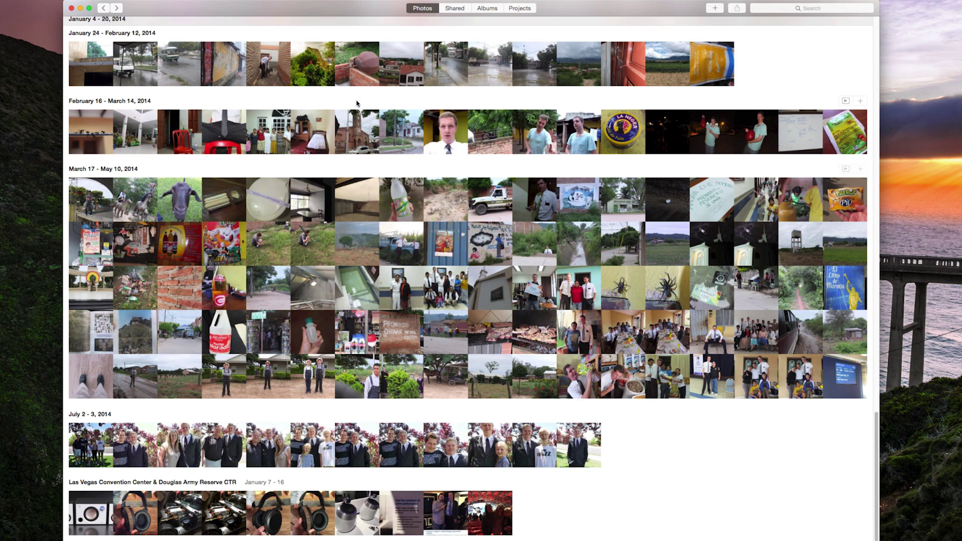
left_click(271, 514)
Step: View the headphone photo full-size, then go back to the Collections overview
double_click(423, 280)
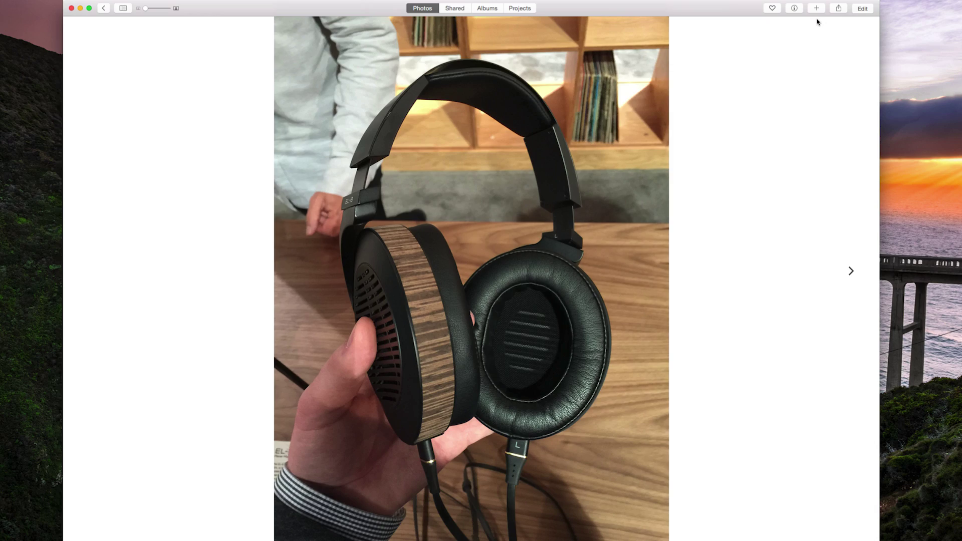
left_click(103, 8)
left_click(104, 8)
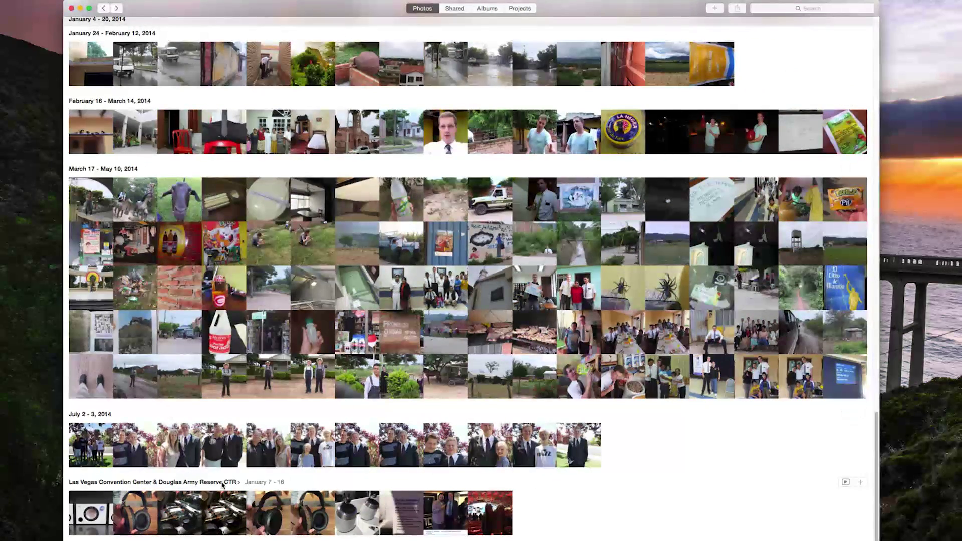
Step: Pan and zoom the Las Vegas photos' satellite map, then return to the moments grid
left_click(222, 483)
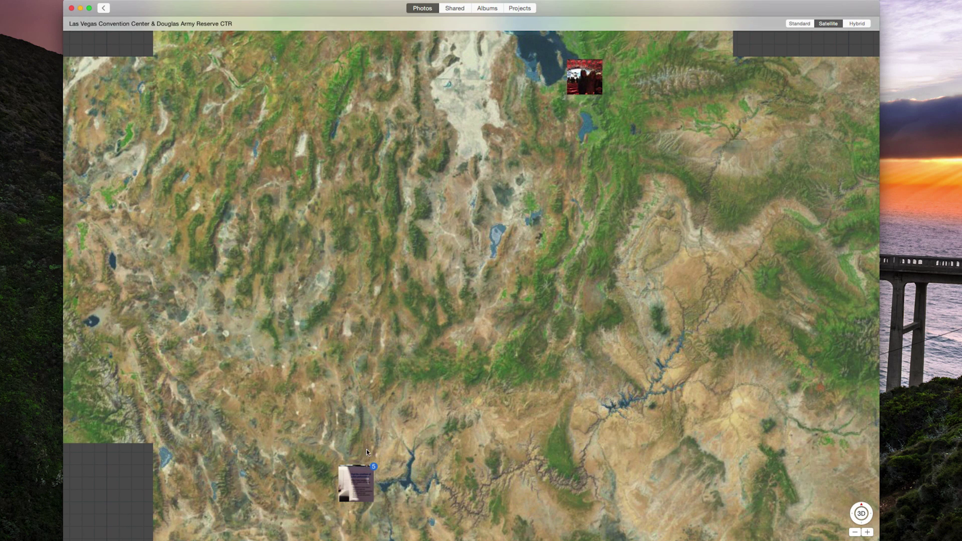
scroll(440, 346, "up", 10)
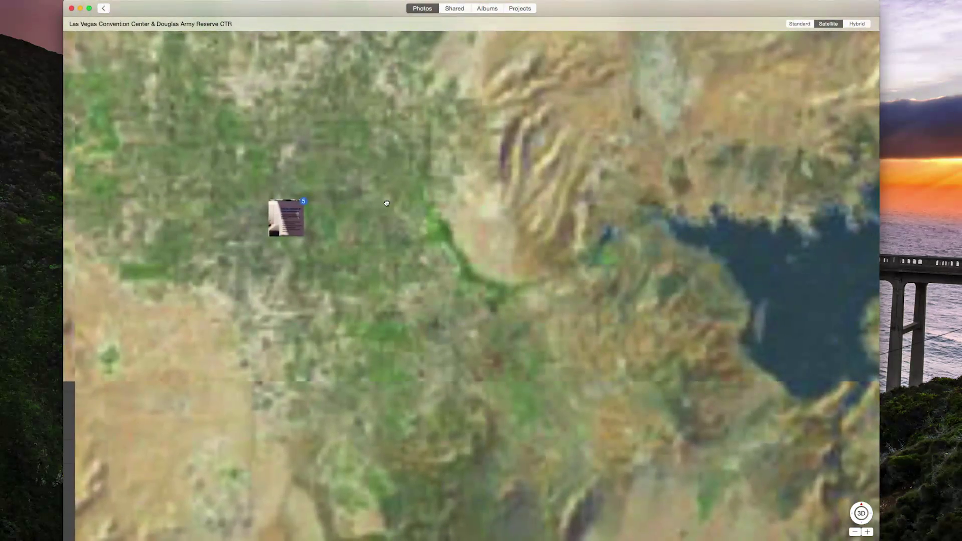
scroll(512, 233, "down", 5)
scroll(404, 222, "up", 8)
scroll(404, 222, "right", 5)
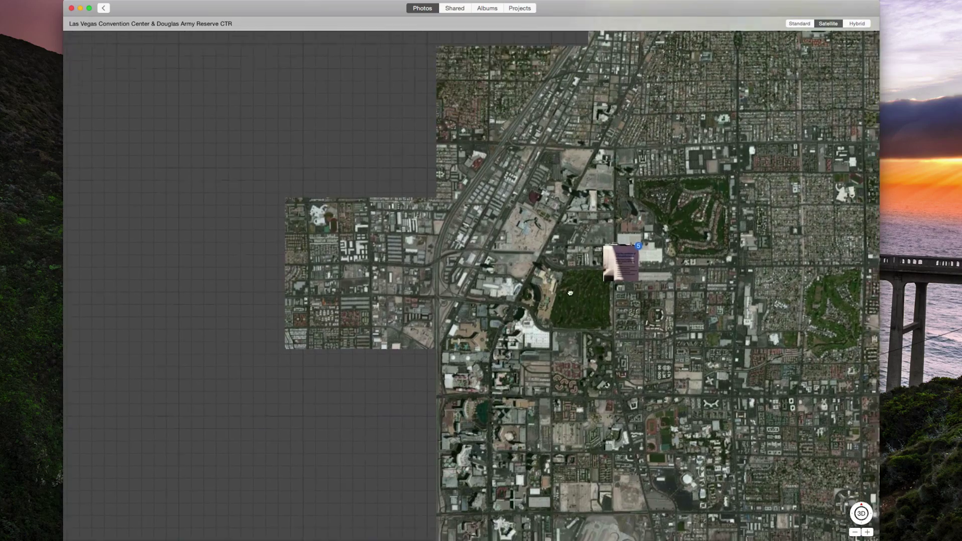
scroll(468, 308, "up", 5)
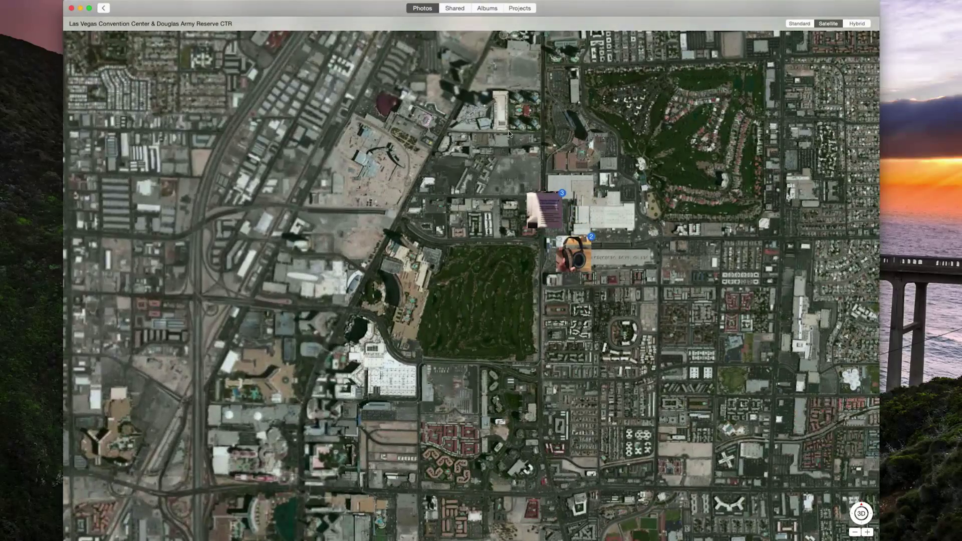
scroll(552, 218, "up", 5)
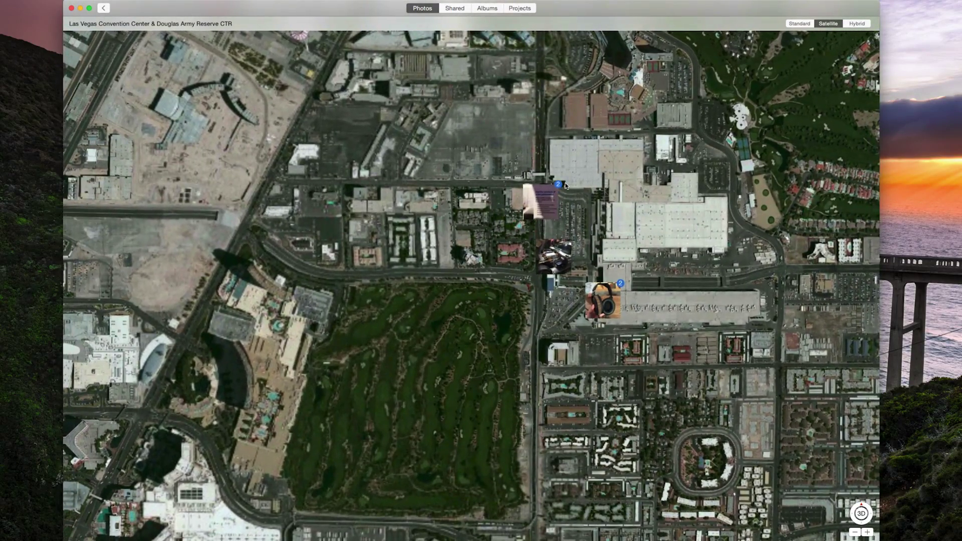
scroll(552, 218, "up", 5)
scroll(610, 215, "down", 5)
scroll(610, 215, "right", 3)
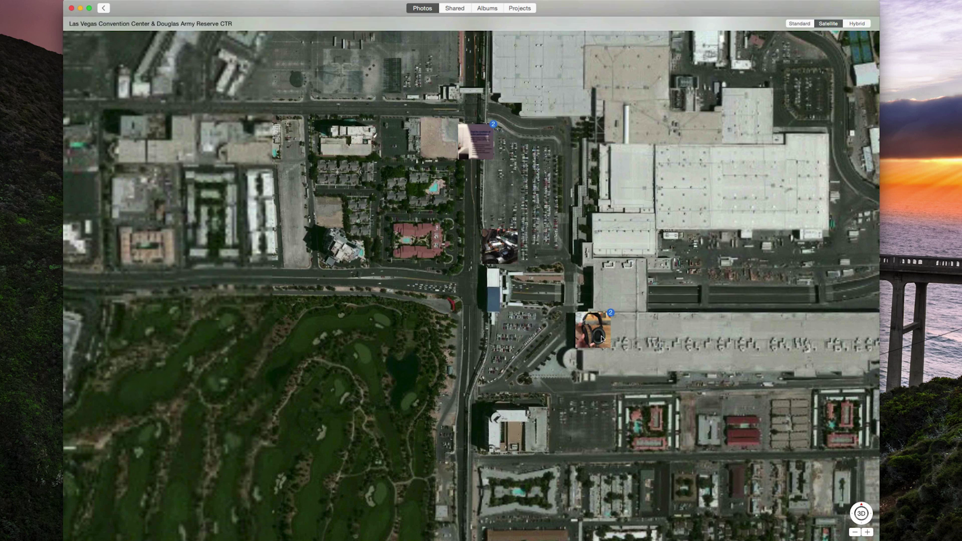
scroll(583, 174, "right", 2)
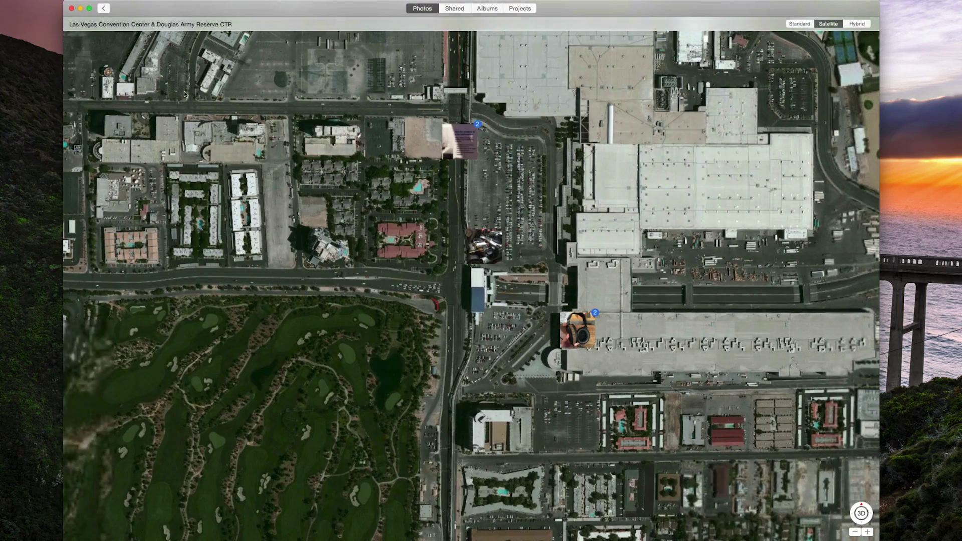
scroll(563, 316, "up", 3)
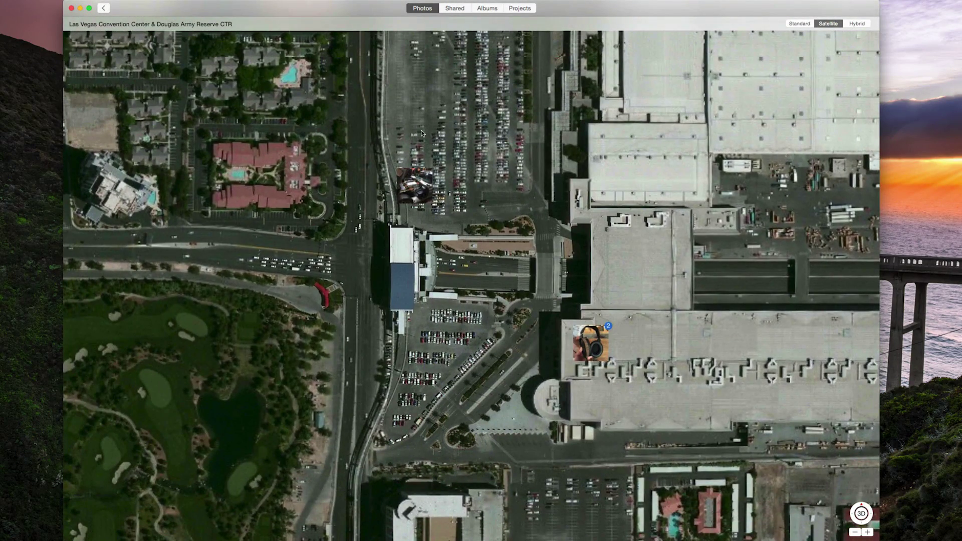
scroll(455, 239, "up", 5)
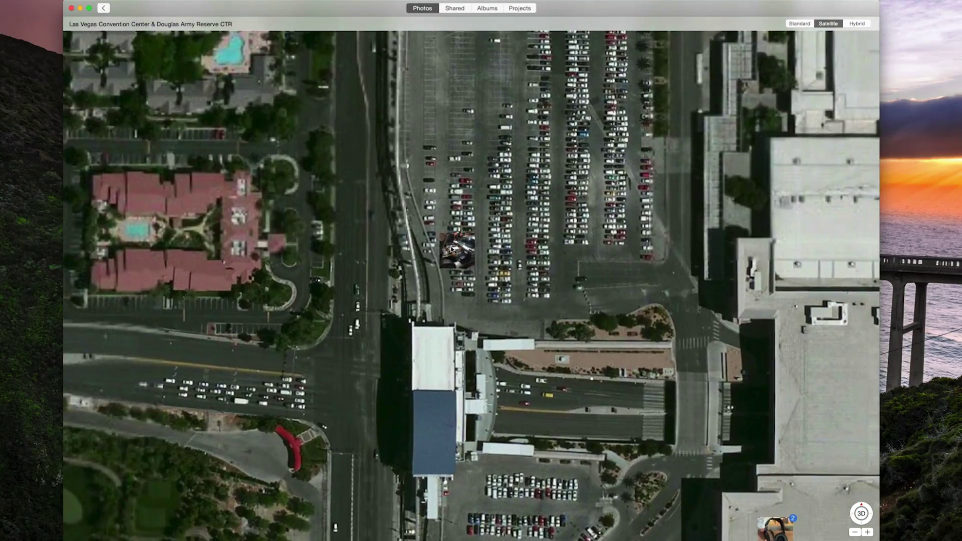
scroll(451, 248, "down", 5)
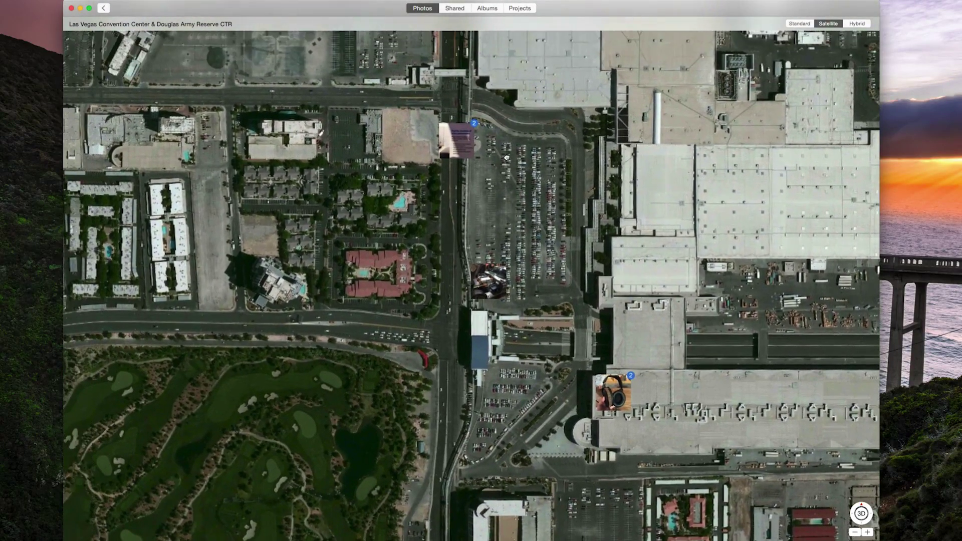
scroll(489, 145, "up", 5)
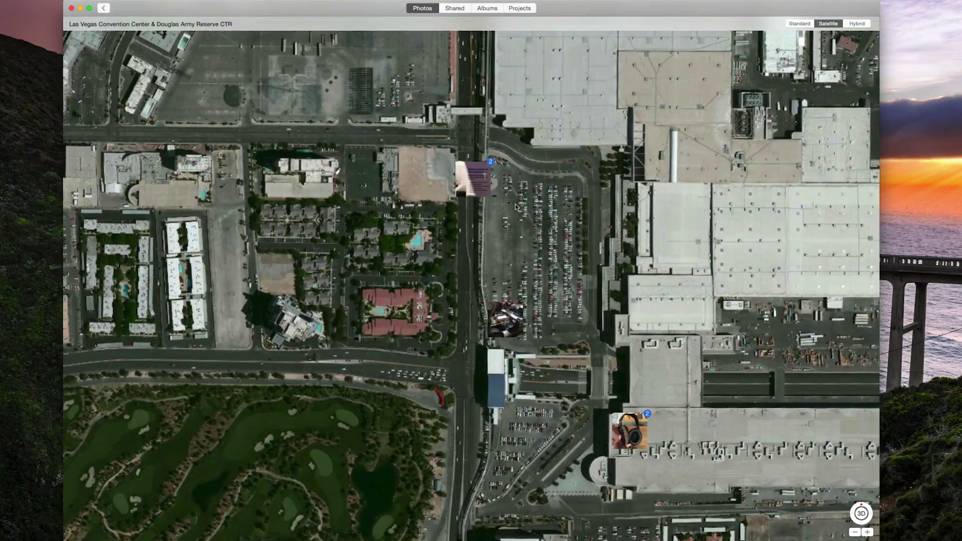
scroll(516, 207, "up", 5)
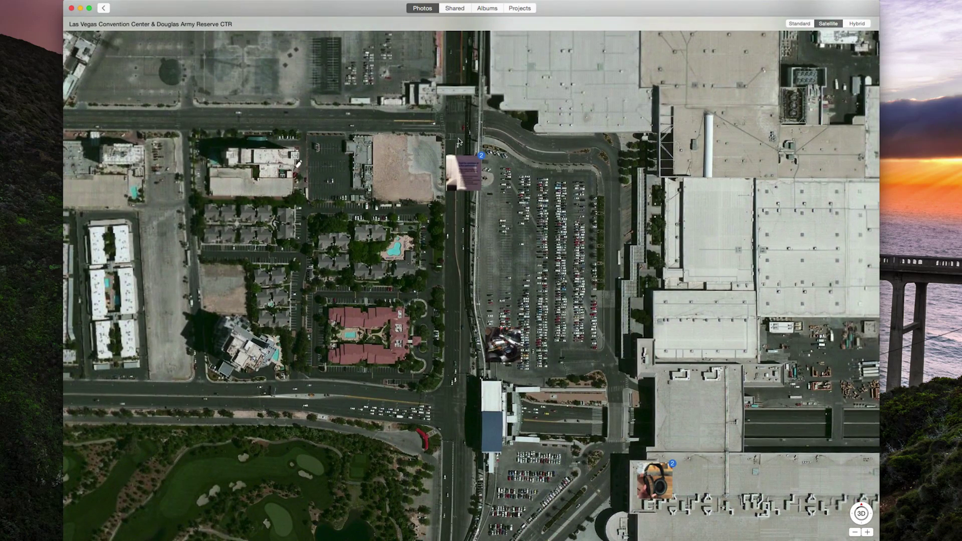
scroll(461, 180, "up", 5)
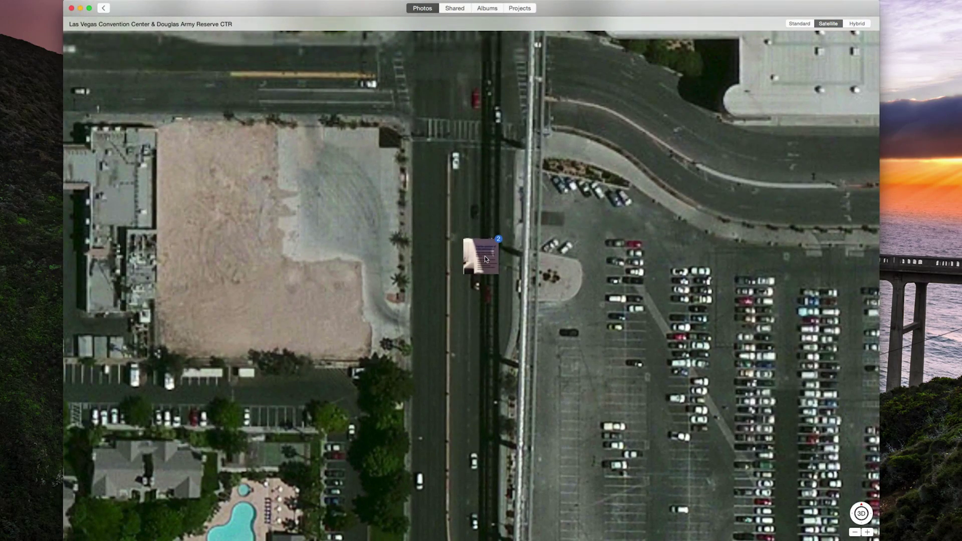
scroll(485, 260, "down", 3)
scroll(485, 261, "down", 3)
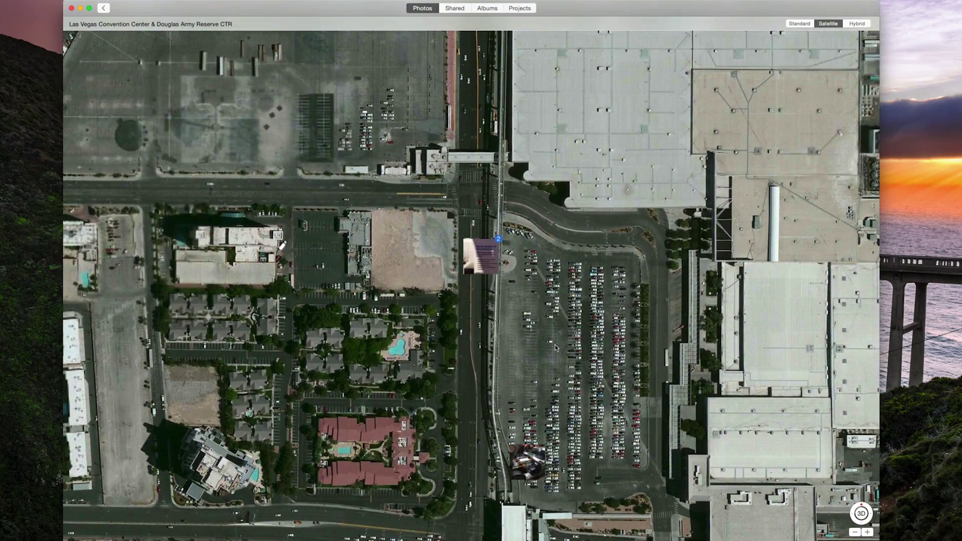
scroll(351, 244, "down", 3)
scroll(351, 244, "down", 10)
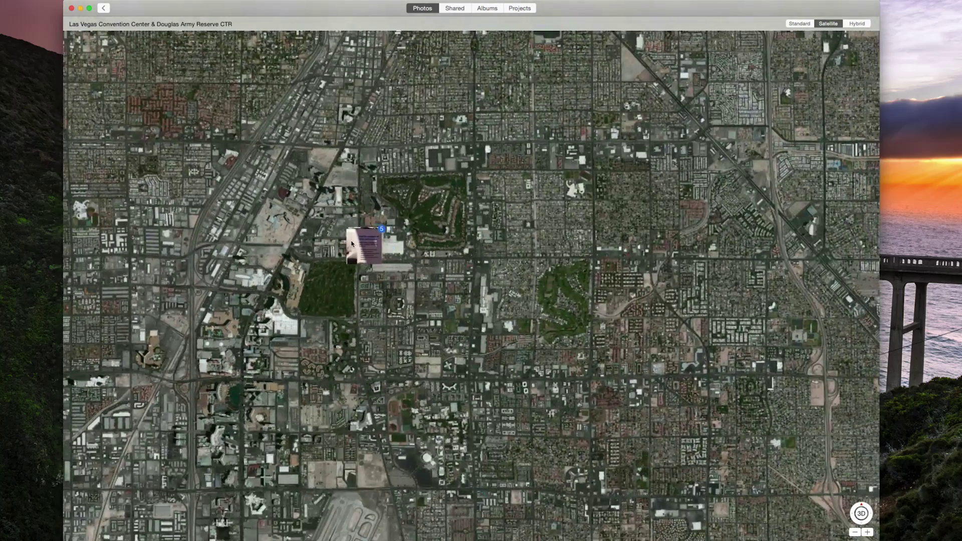
scroll(408, 327, "down", 10)
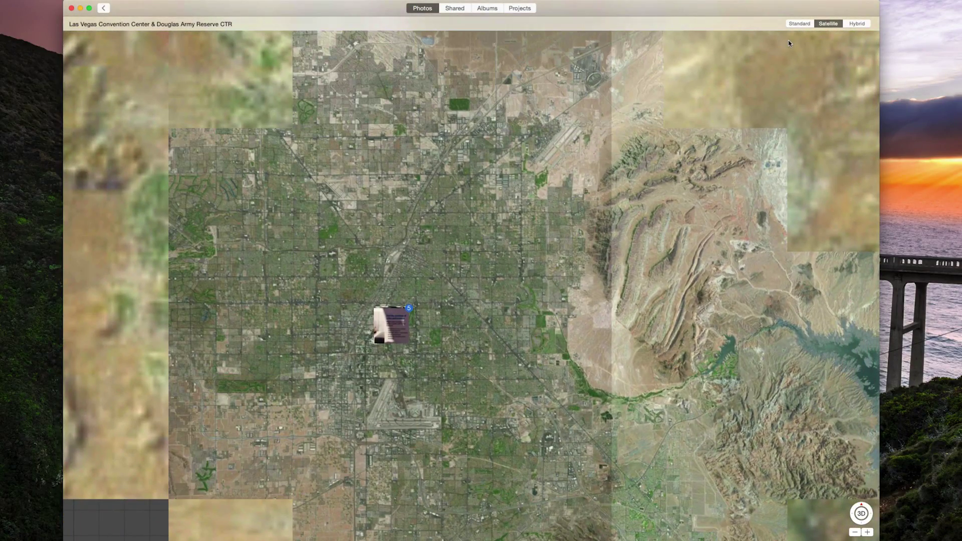
left_click(104, 8)
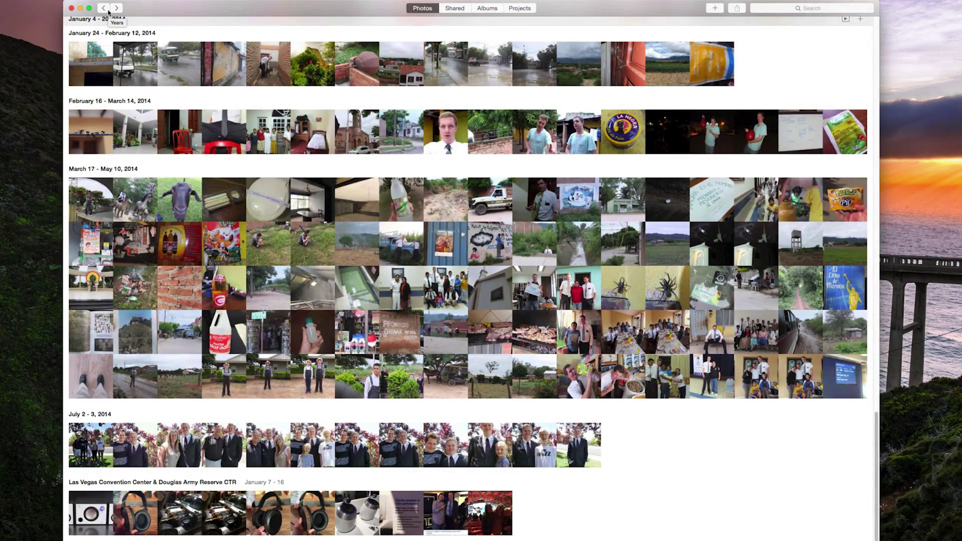
Step: Look at the Shared activity feed, then switch to the Albums view
left_click(459, 10)
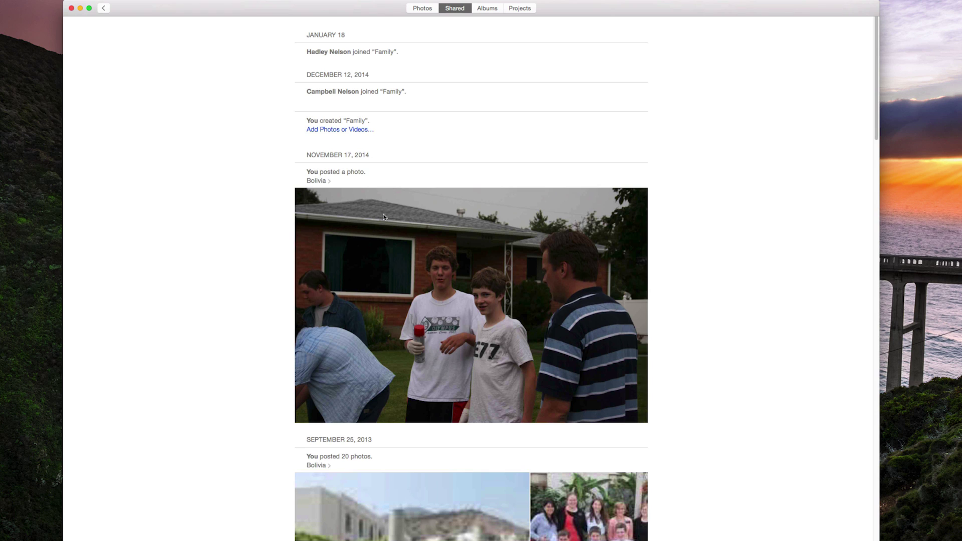
left_click(494, 10)
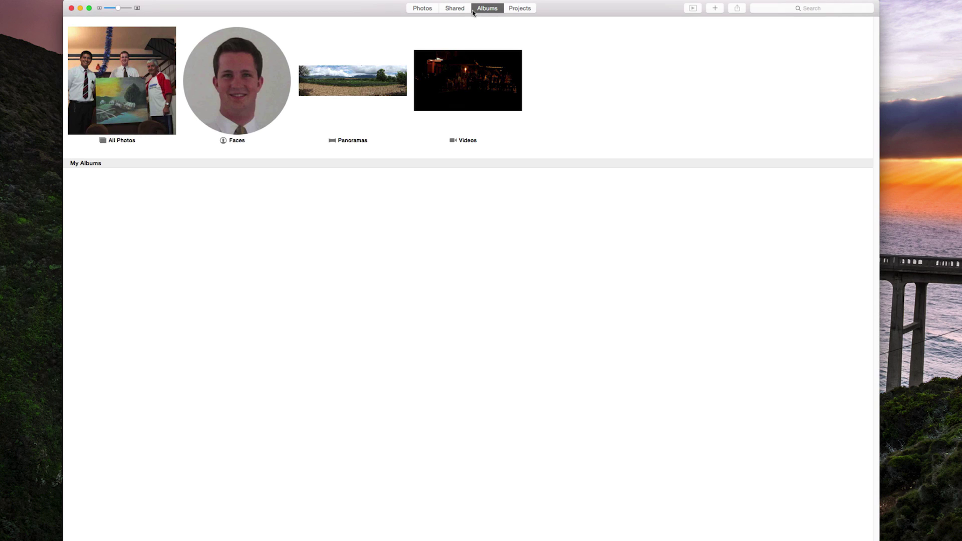
Step: Open the Faces album and scroll through the recognised person's 139 photos
double_click(287, 79)
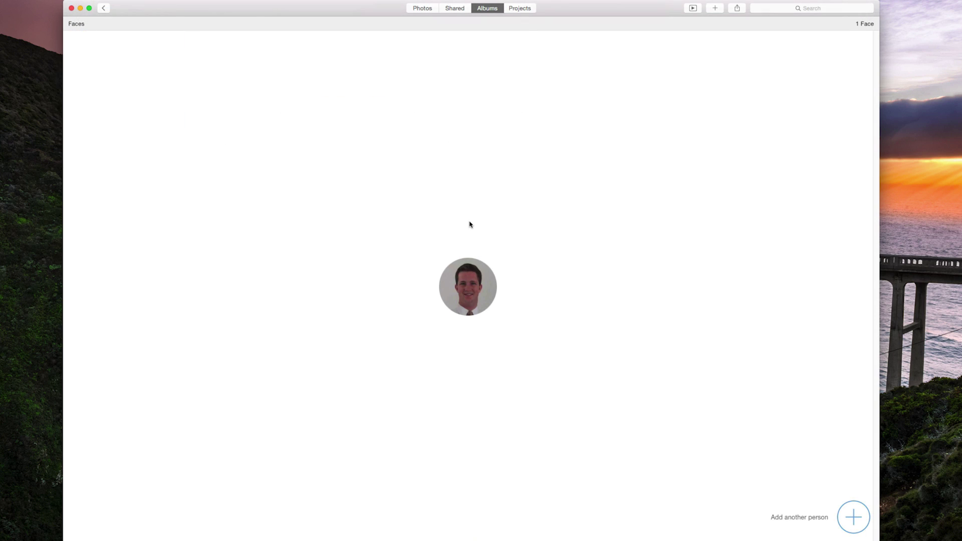
double_click(475, 277)
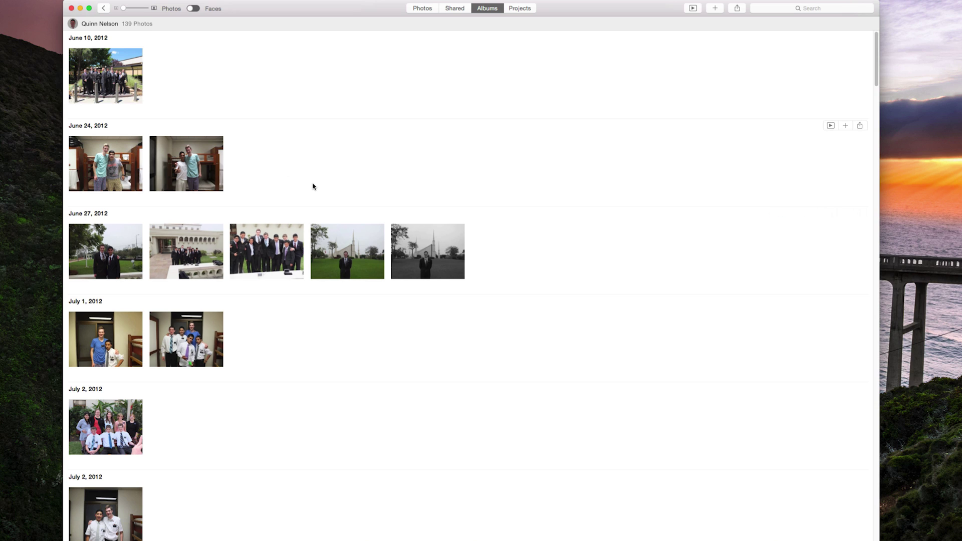
scroll(314, 187, "down", 15)
scroll(314, 186, "down", 20)
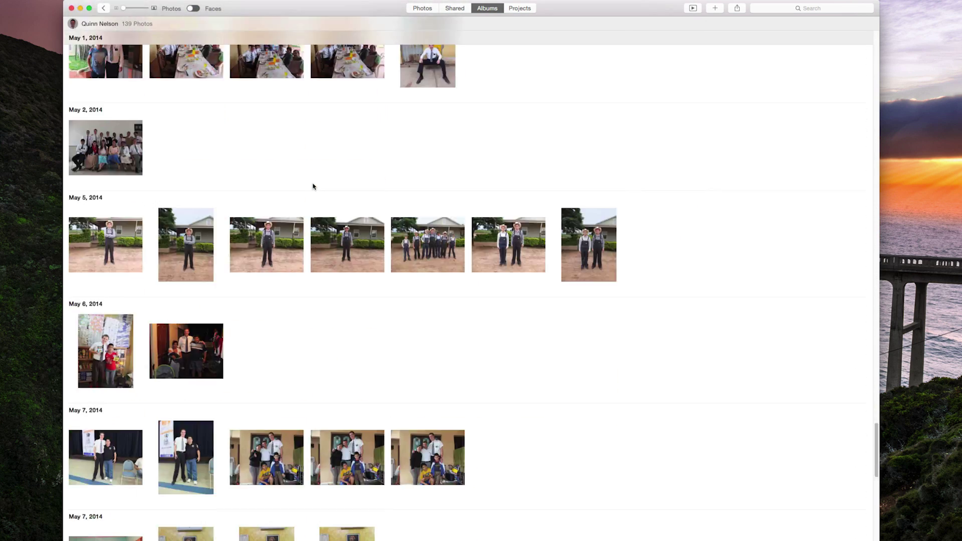
mouse_move(313, 186)
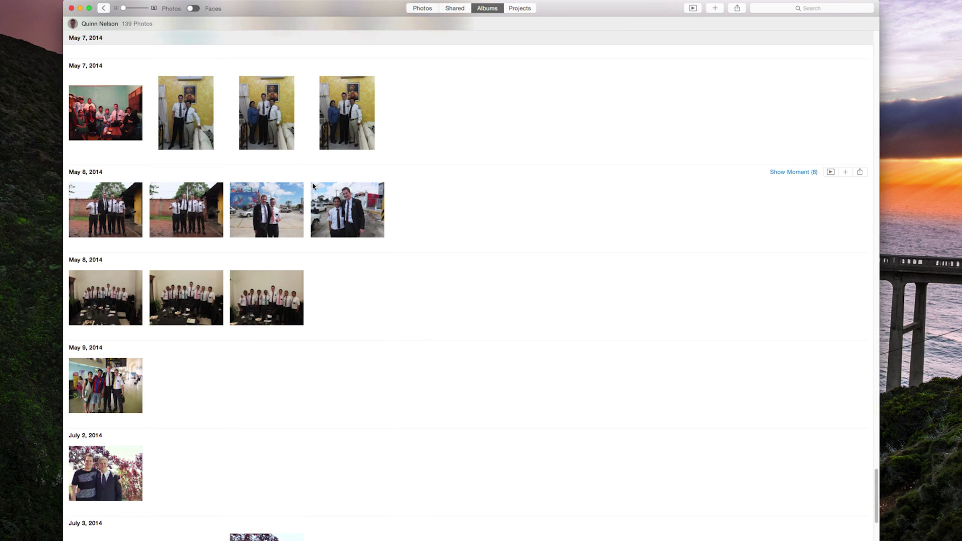
scroll(428, 316, "down", 5)
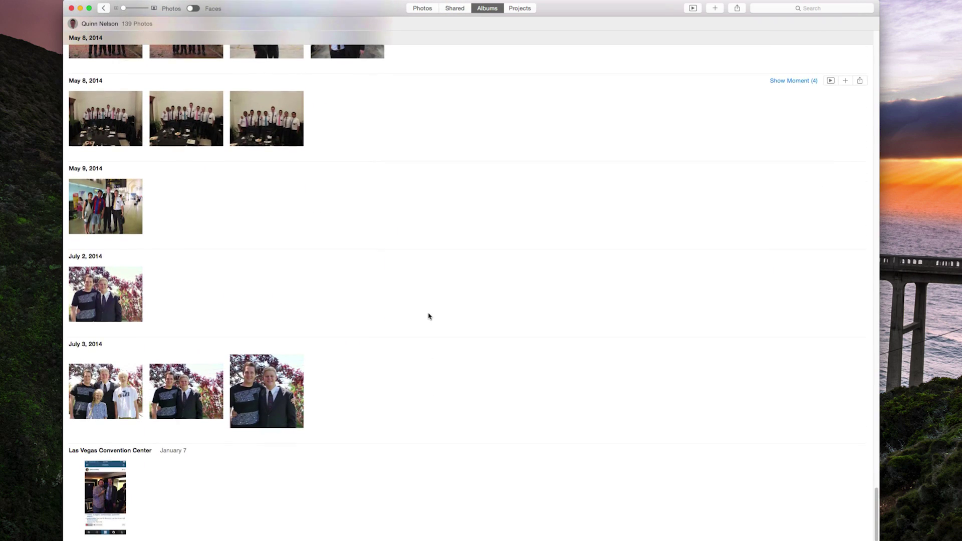
scroll(429, 315, "up", 20)
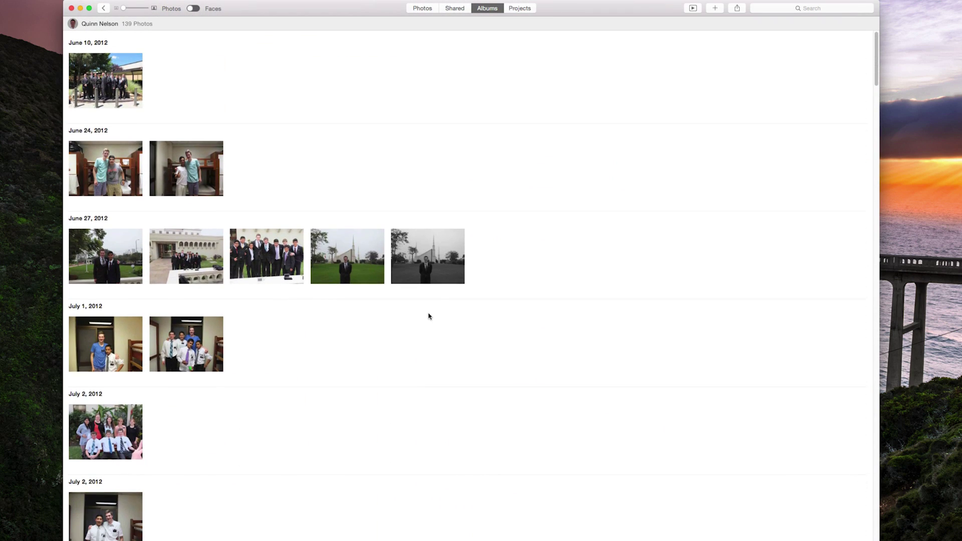
scroll(429, 174, "down", 15)
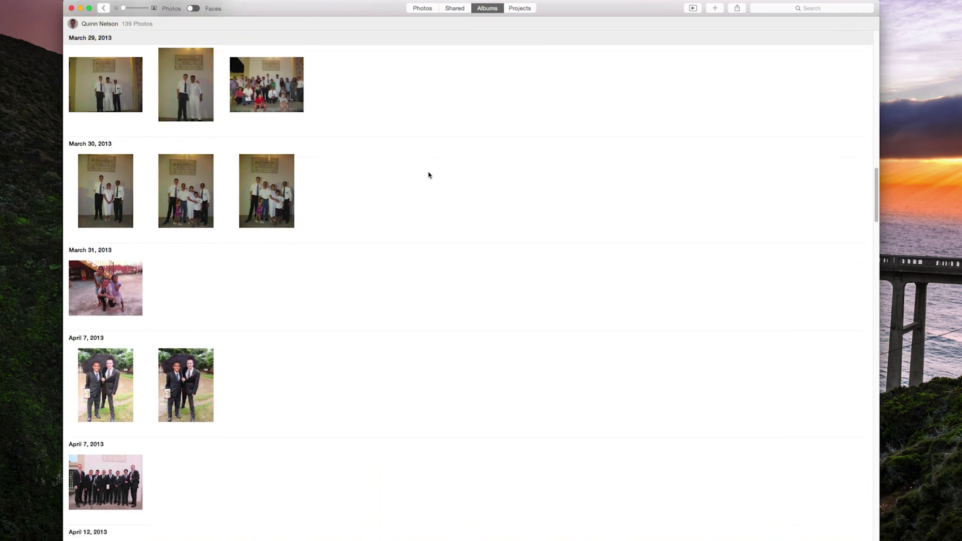
scroll(428, 175, "down", 2)
scroll(428, 175, "up", 15)
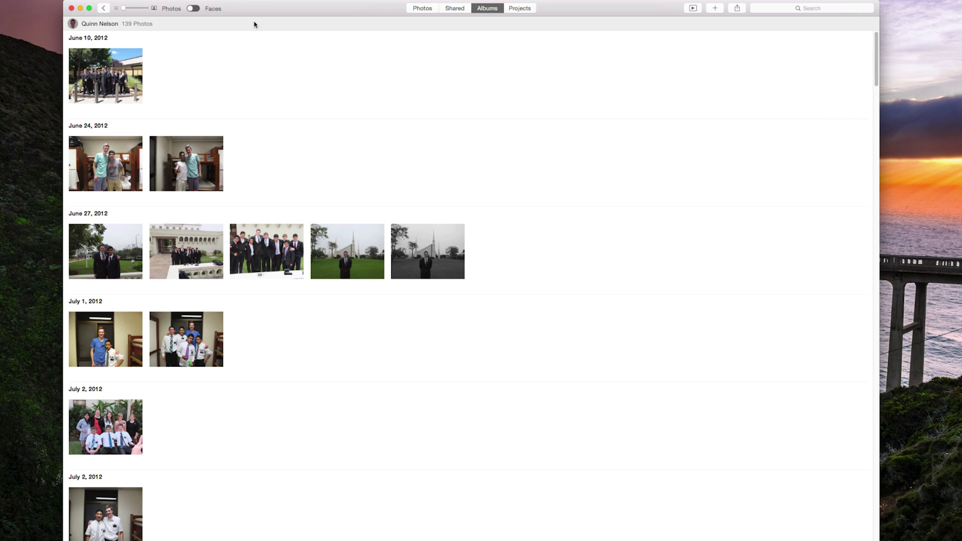
Step: Show the person's photos as face close-ups, scroll to the end, and return to Albums
left_click(194, 10)
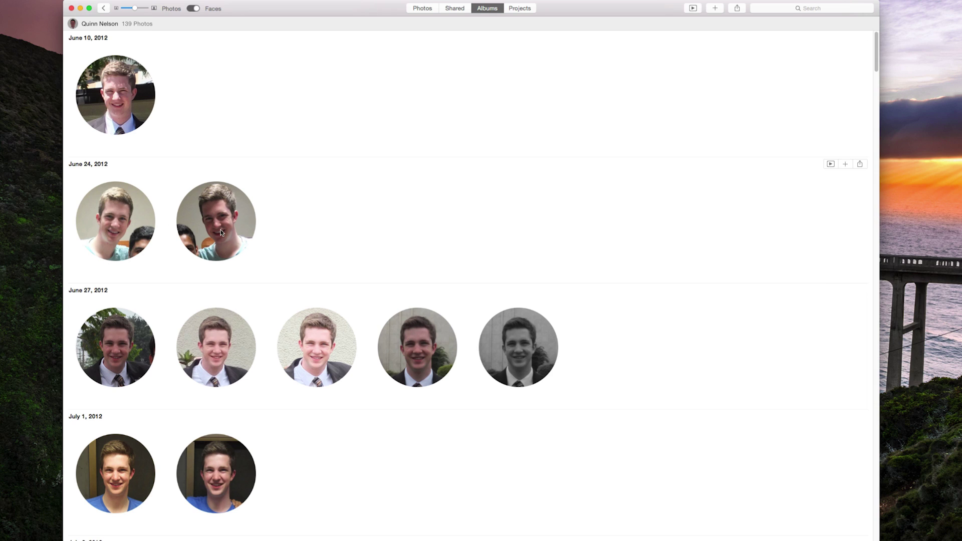
scroll(363, 377, "down", 20)
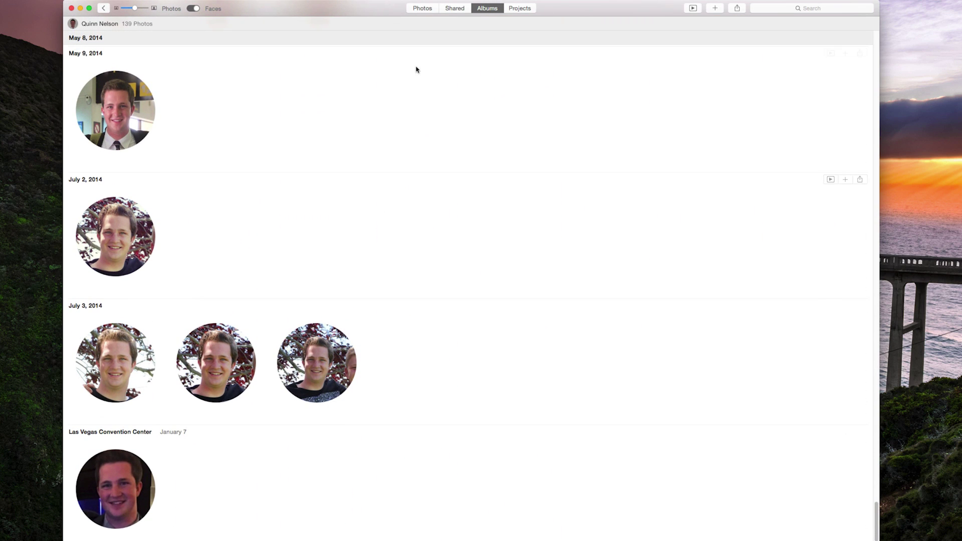
left_click(494, 9)
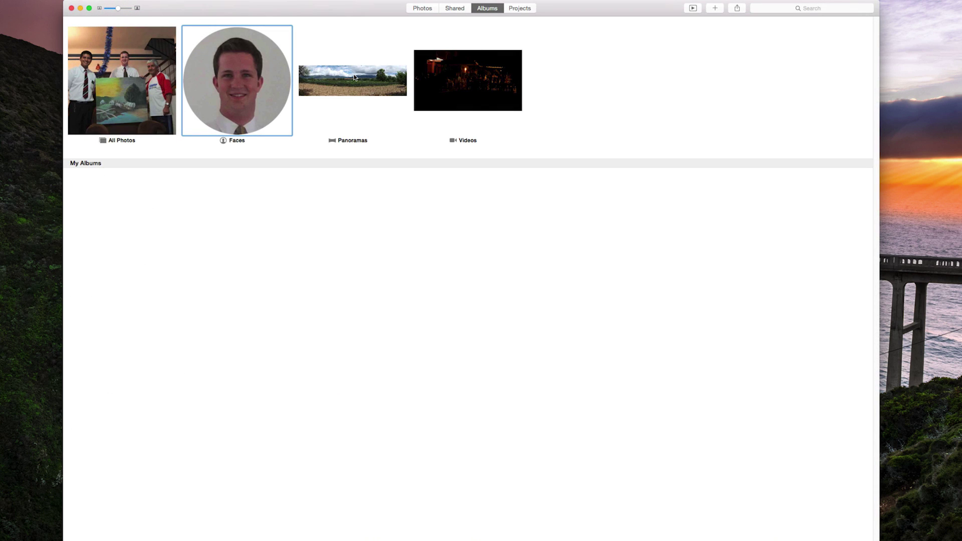
Step: Open the waterfall panorama from the 15-photo Panoramas album and zoom in and out
left_click(354, 78)
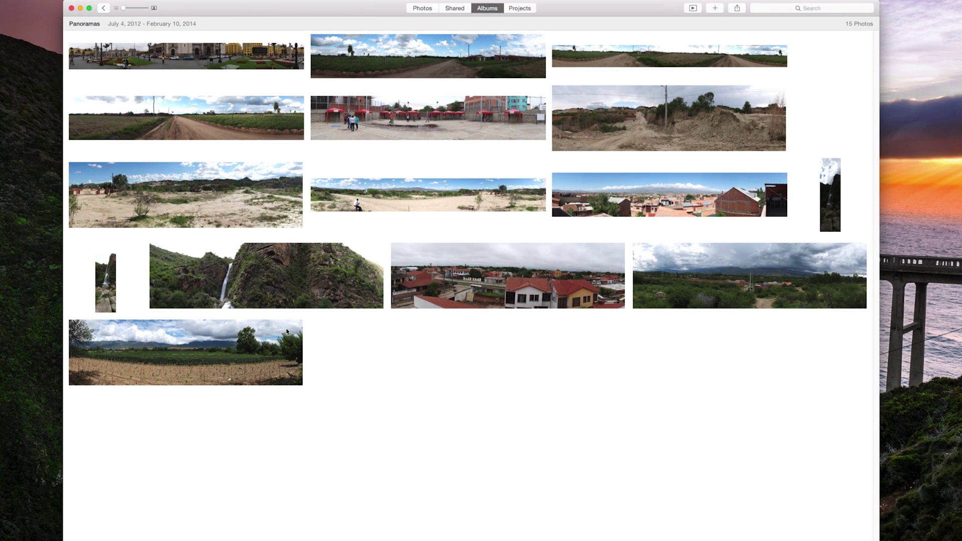
left_click(500, 9)
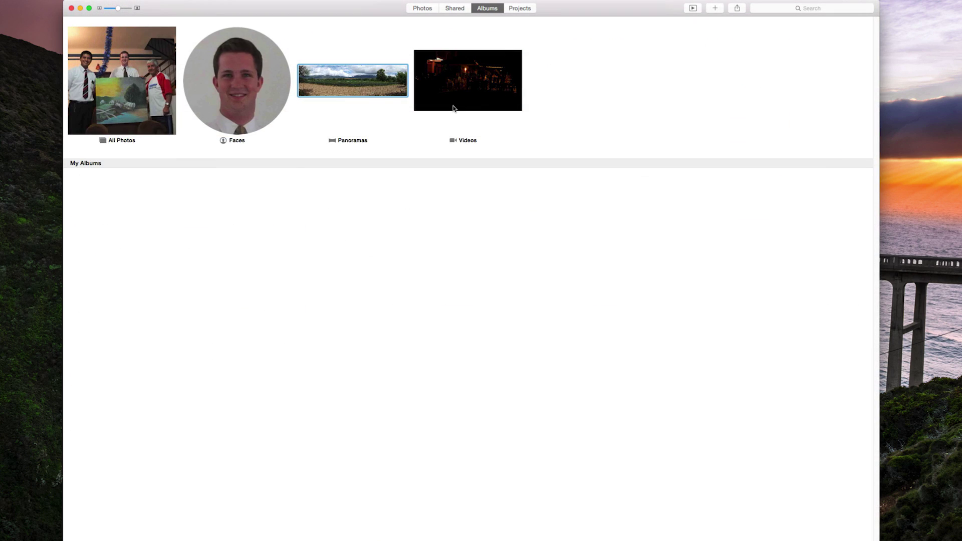
left_click(462, 107)
double_click(361, 78)
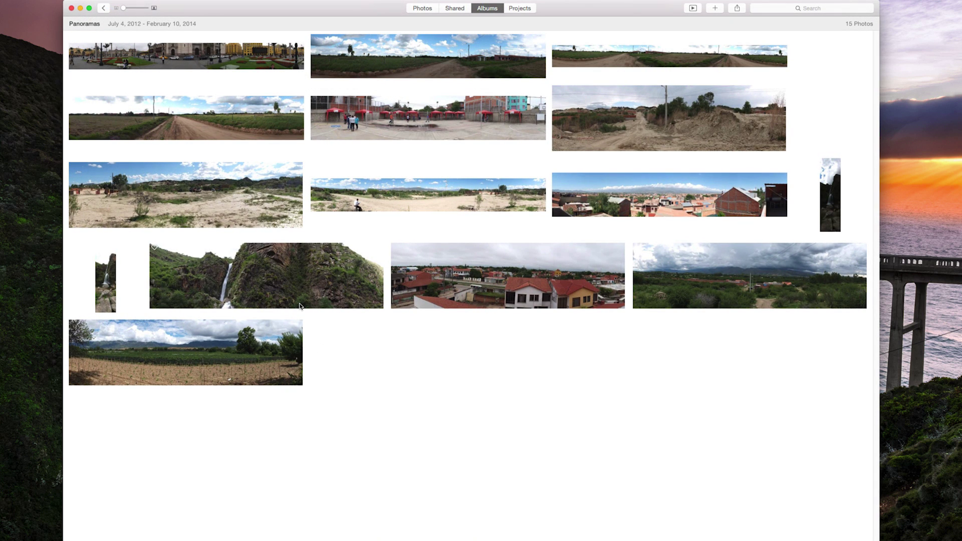
double_click(316, 276)
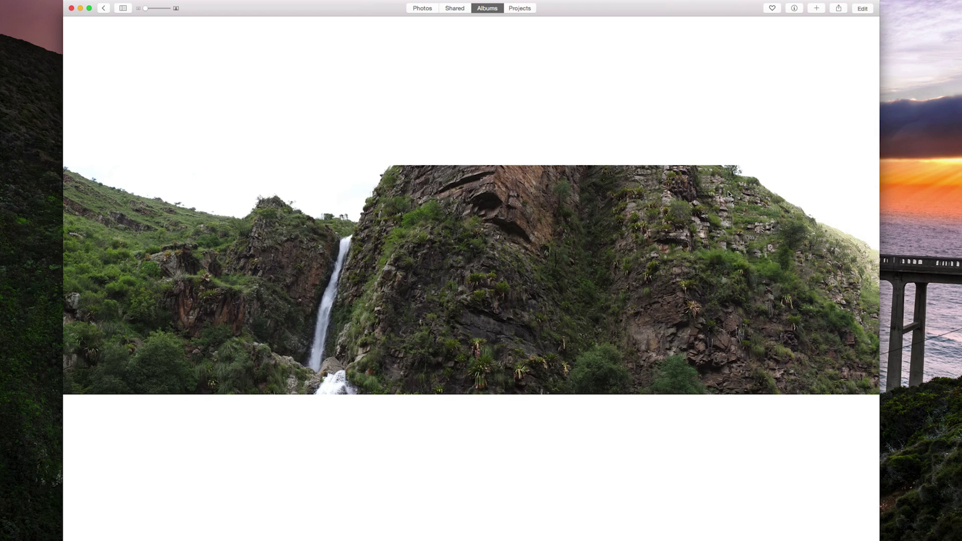
scroll(732, 189, "up", 5)
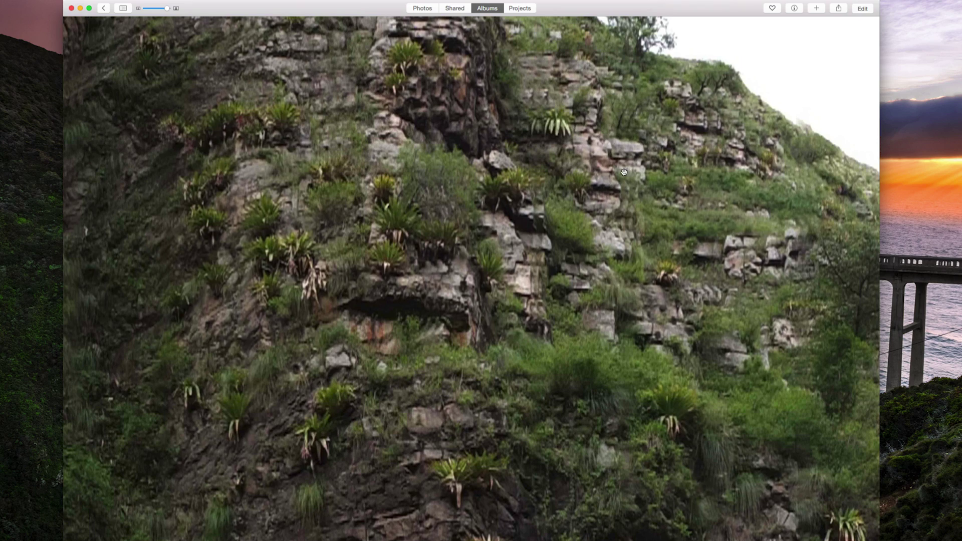
scroll(625, 155, "down", 5)
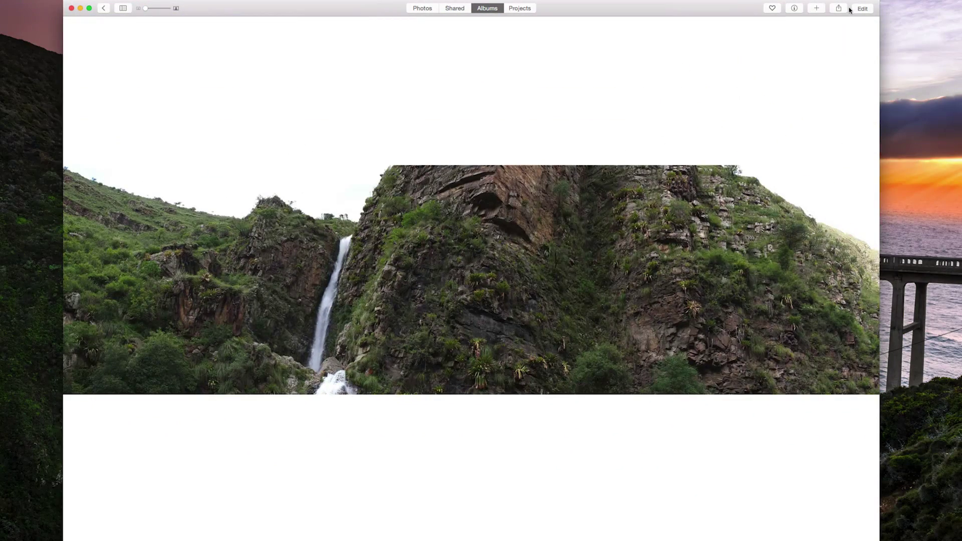
left_click(850, 9)
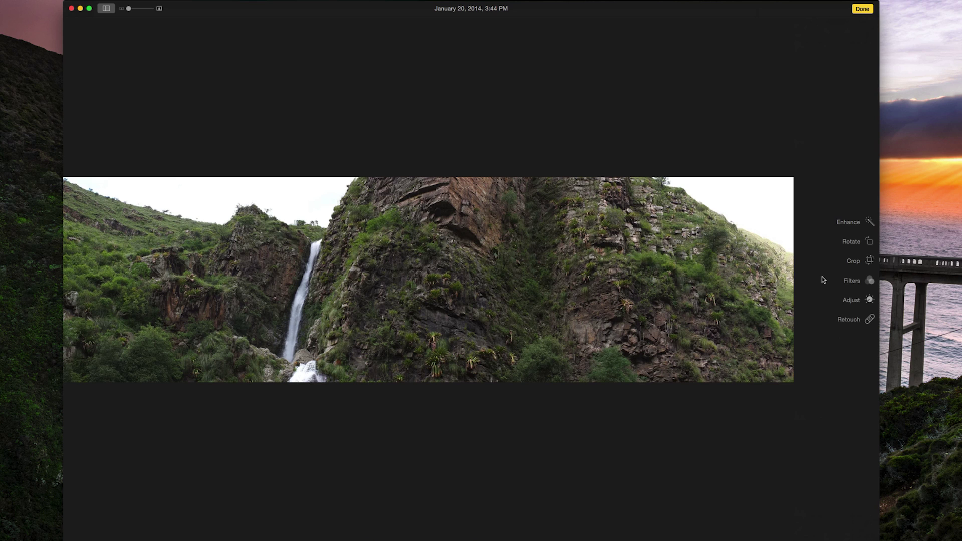
Step: Crop the right side off the waterfall panorama, straighten it slightly, and finish editing
left_click(857, 262)
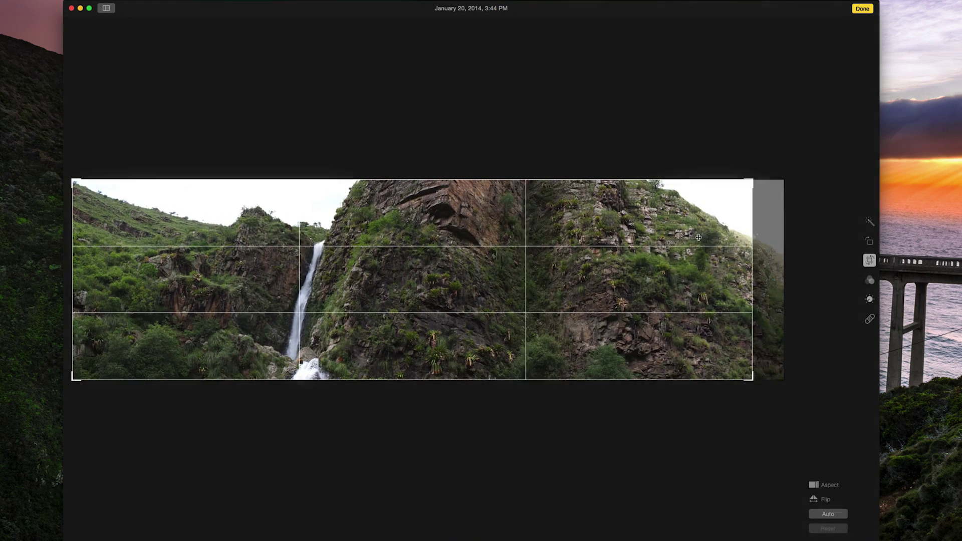
left_click_drag(752, 241, 574, 257)
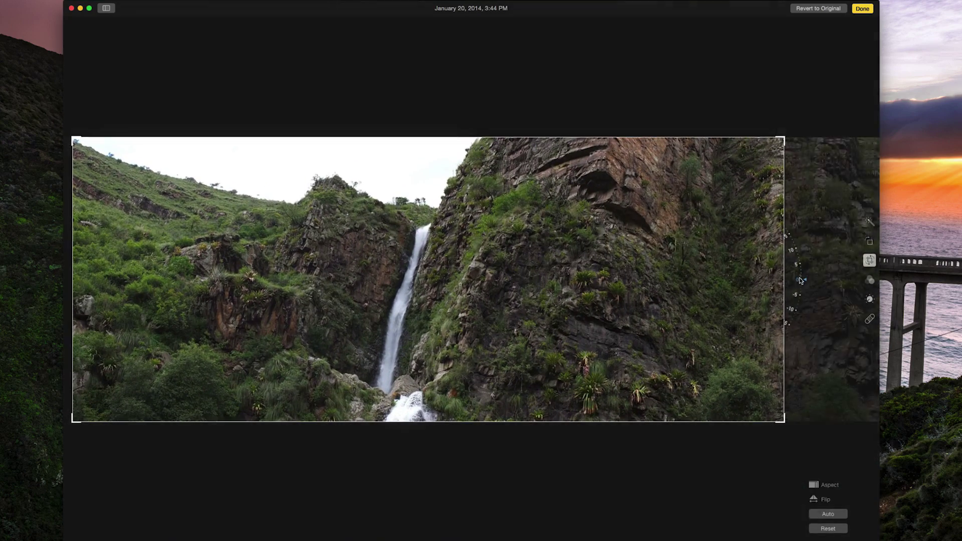
left_click_drag(801, 280, 779, 294)
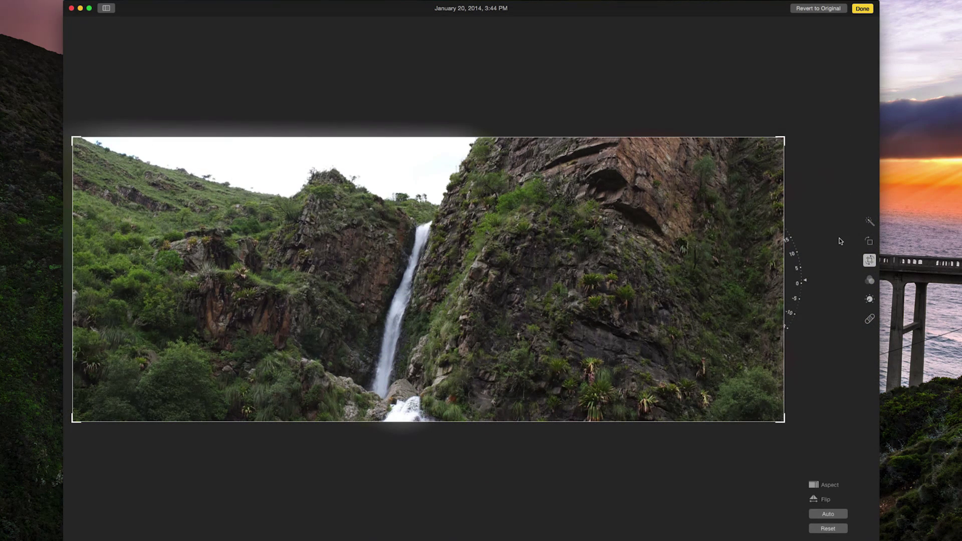
left_click(862, 9)
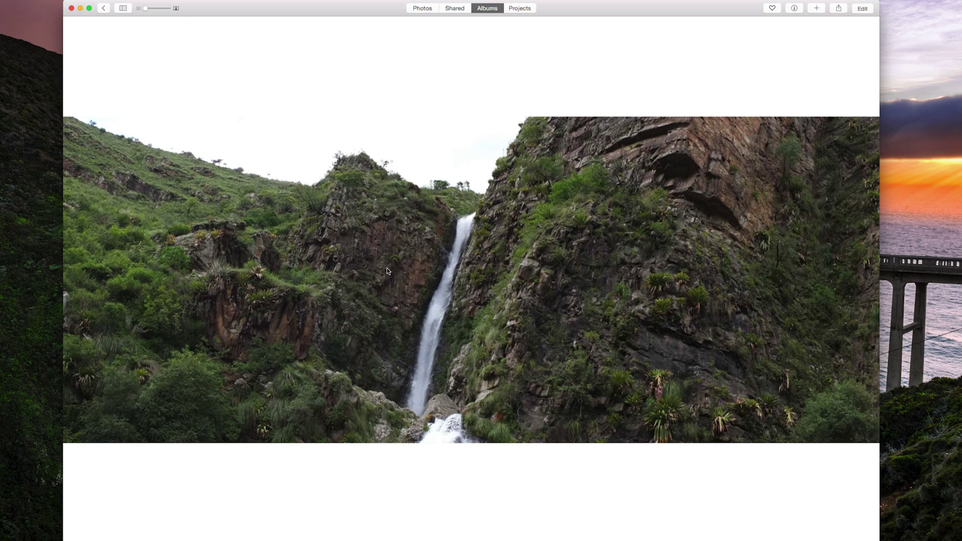
Step: Reopen the waterfall panorama for editing and tilt it slightly in Crop
left_click(867, 8)
left_click(863, 9)
left_click(865, 9)
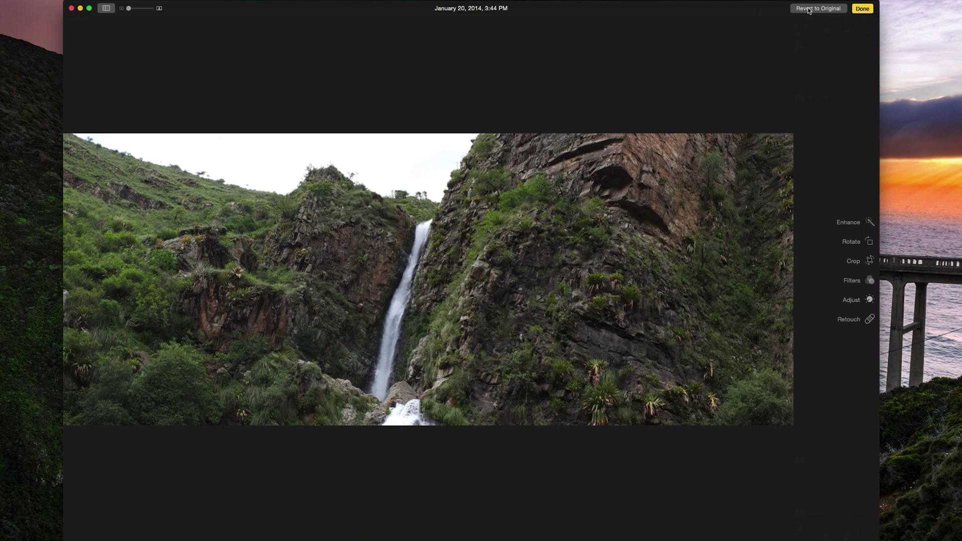
left_click(856, 262)
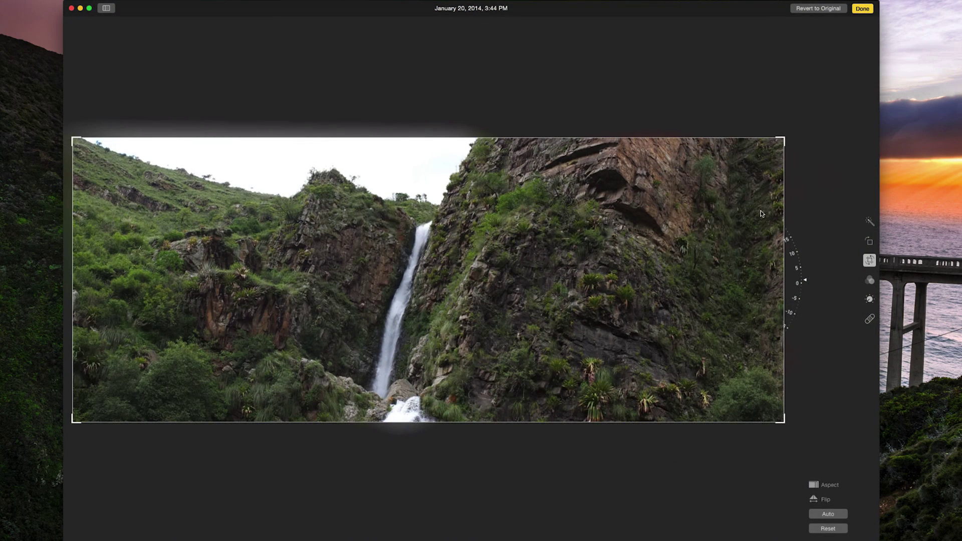
left_click_drag(795, 313, 797, 303)
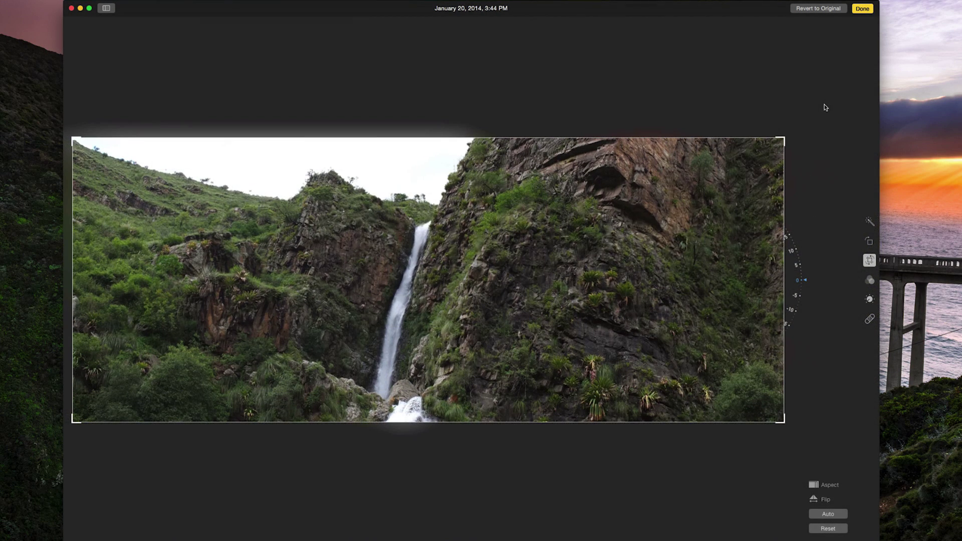
Step: Rotate the photo 90 degrees twice, auto-enhance it, and show the filter presets
left_click(871, 243)
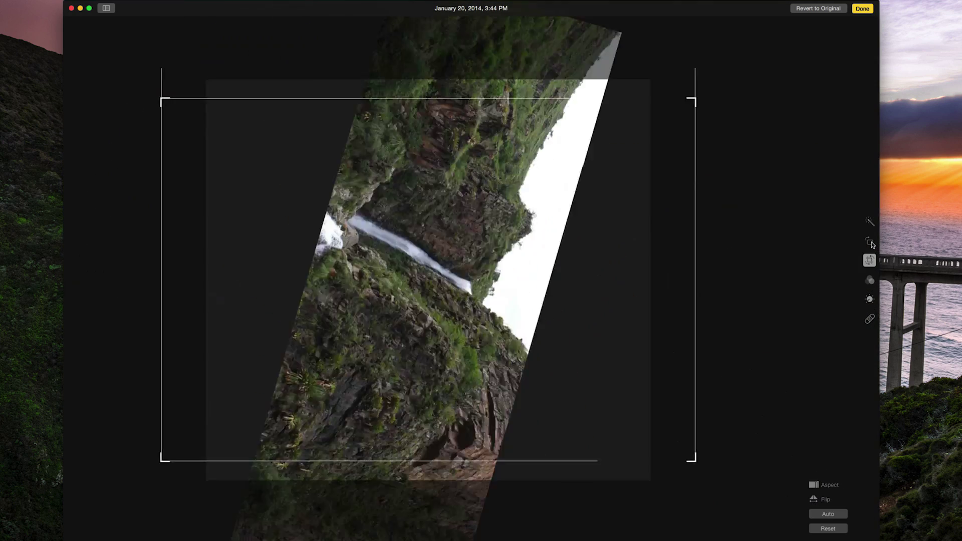
left_click(871, 243)
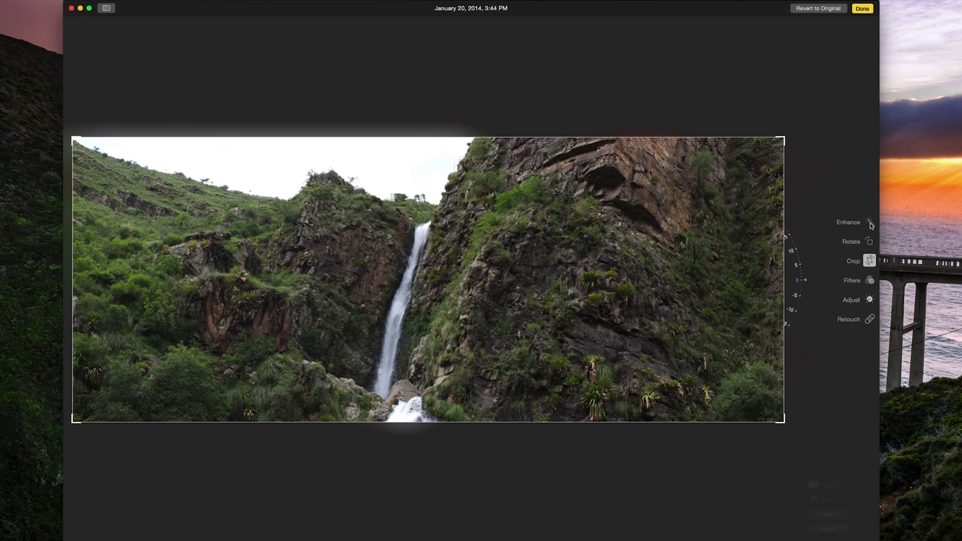
left_click(870, 224)
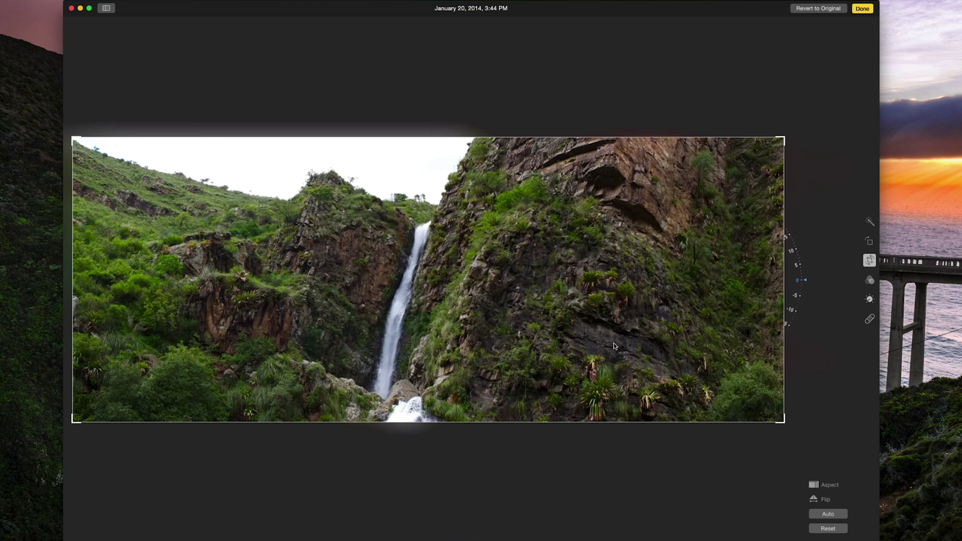
left_click(870, 281)
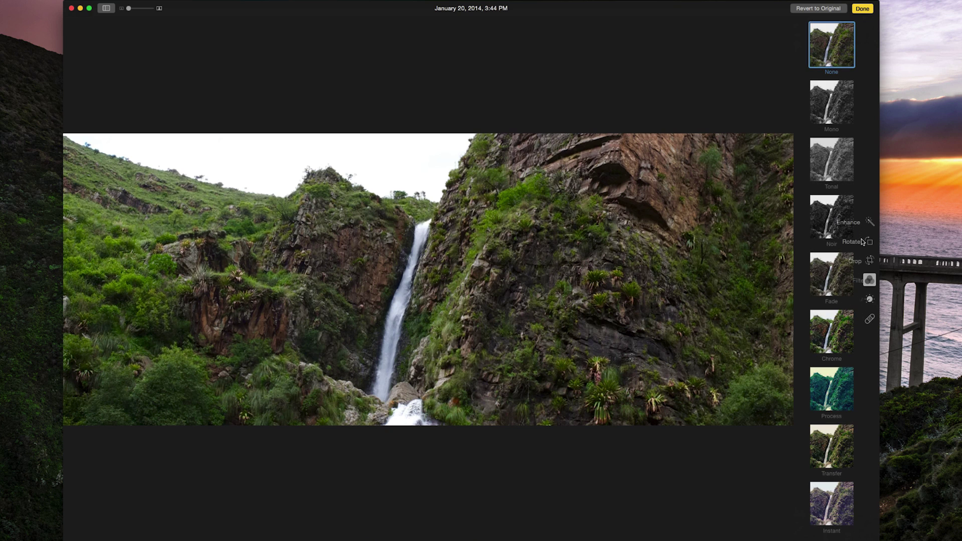
left_click(842, 106)
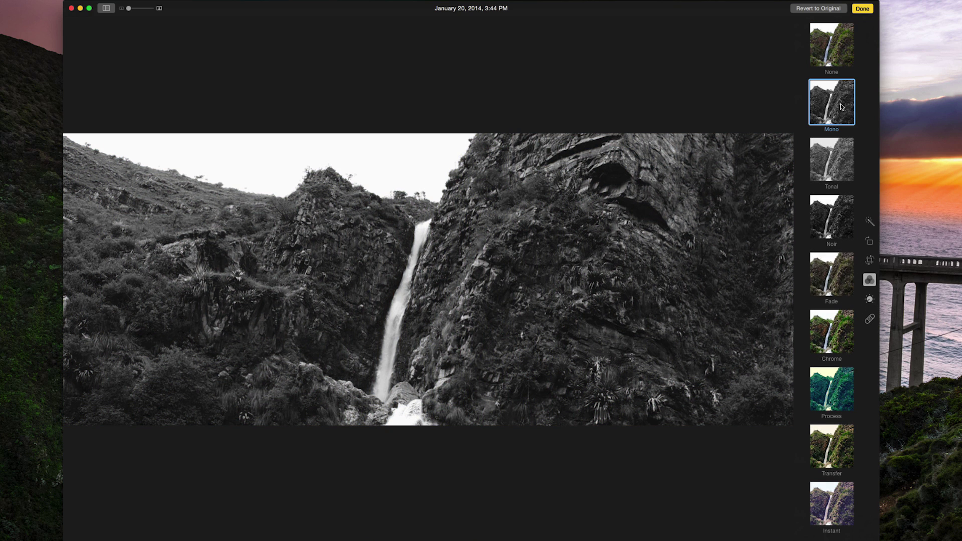
left_click(846, 151)
left_click(824, 241)
left_click(823, 288)
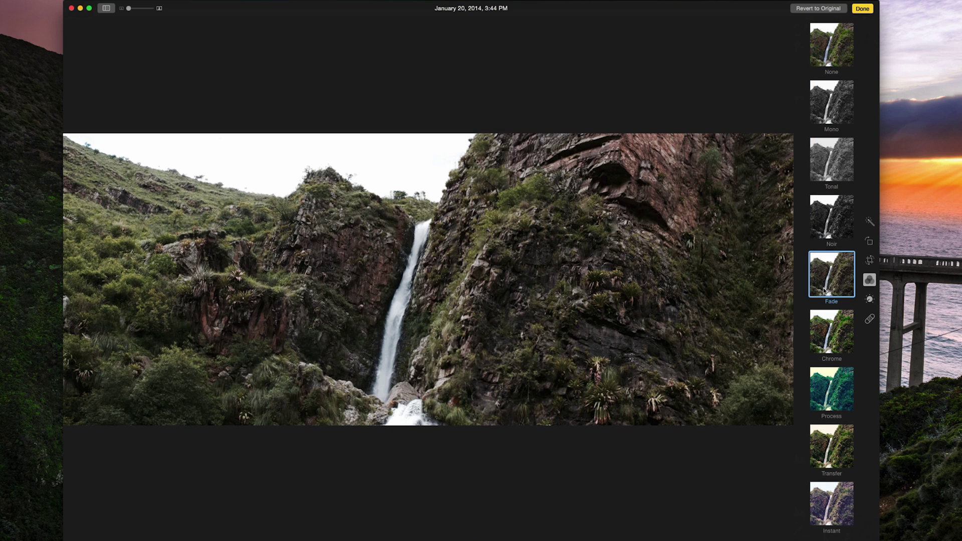
left_click(824, 341)
left_click(829, 396)
left_click(831, 444)
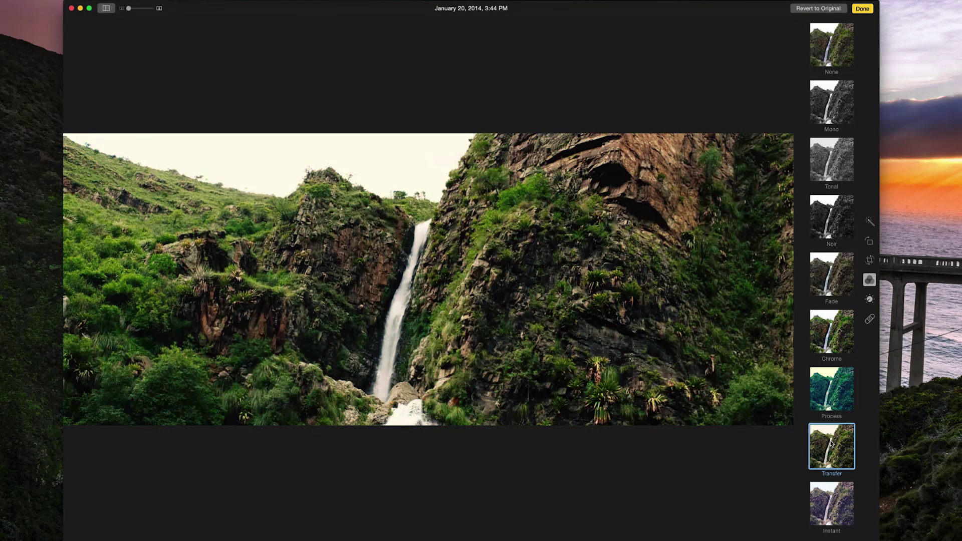
left_click(834, 501)
left_click(826, 51)
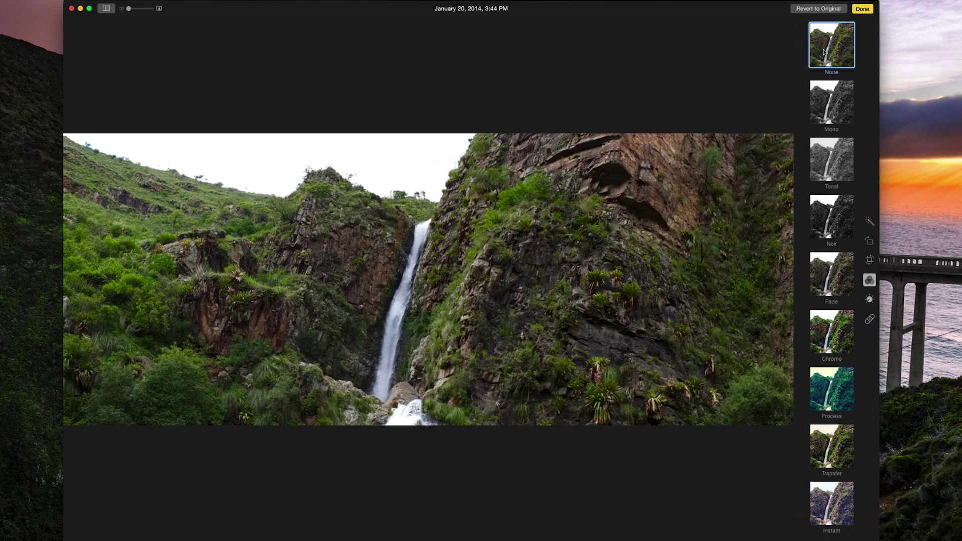
Step: Boost the waterfall photo's colour saturation with the Color slider
left_click(869, 299)
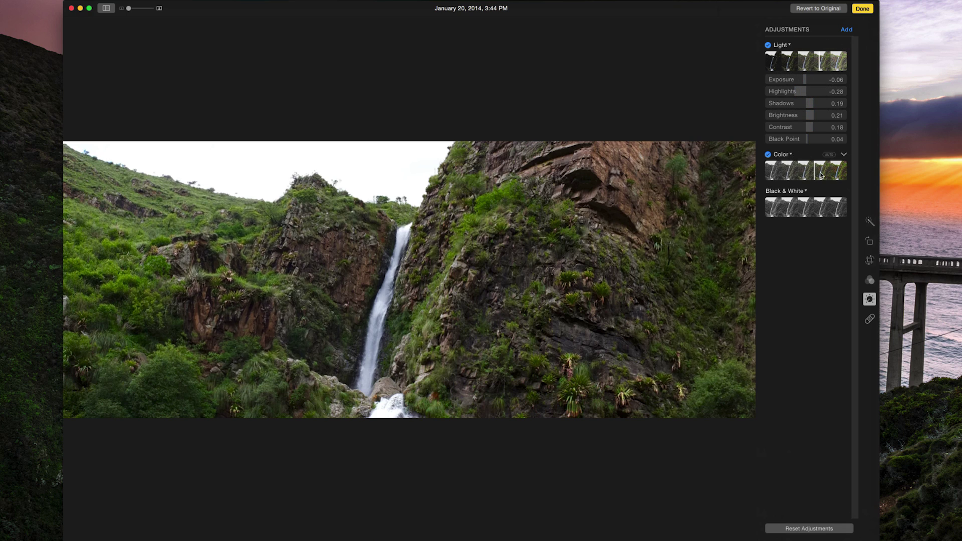
mouse_move(821, 173)
left_mouse_down()
mouse_move(785, 172)
mouse_move(827, 172)
mouse_move(795, 164)
mouse_move(820, 172)
mouse_move(778, 172)
mouse_move(789, 175)
left_mouse_up()
left_click_drag(788, 175, 814, 172)
Step: Add Noise Reduction and Vignette adjustments, weakening the vignette and switching it off
left_click(853, 28)
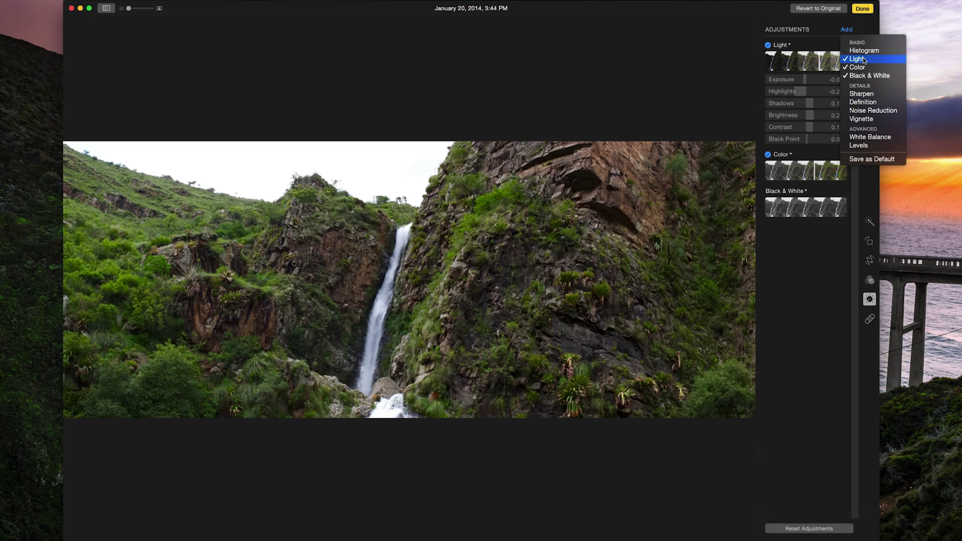
left_click(868, 112)
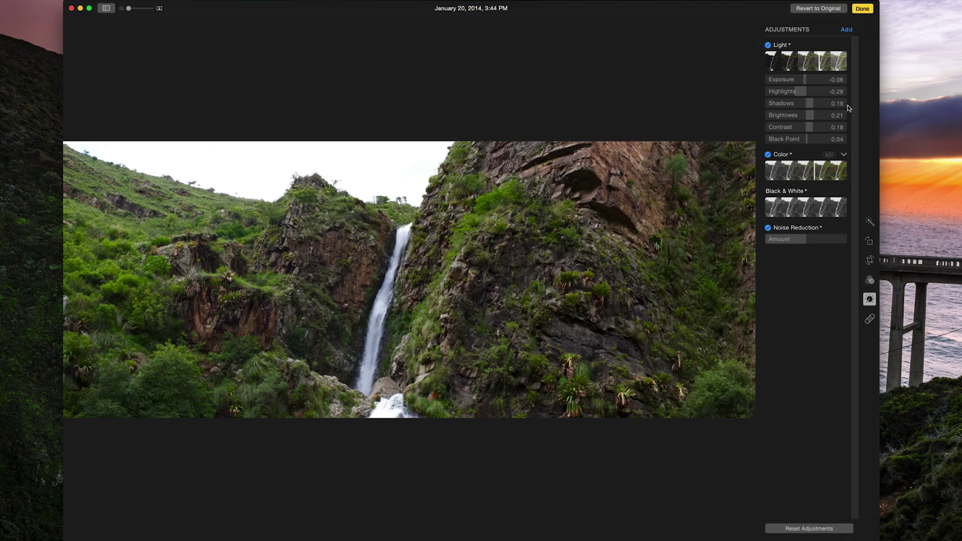
mouse_move(846, 43)
left_click(847, 29)
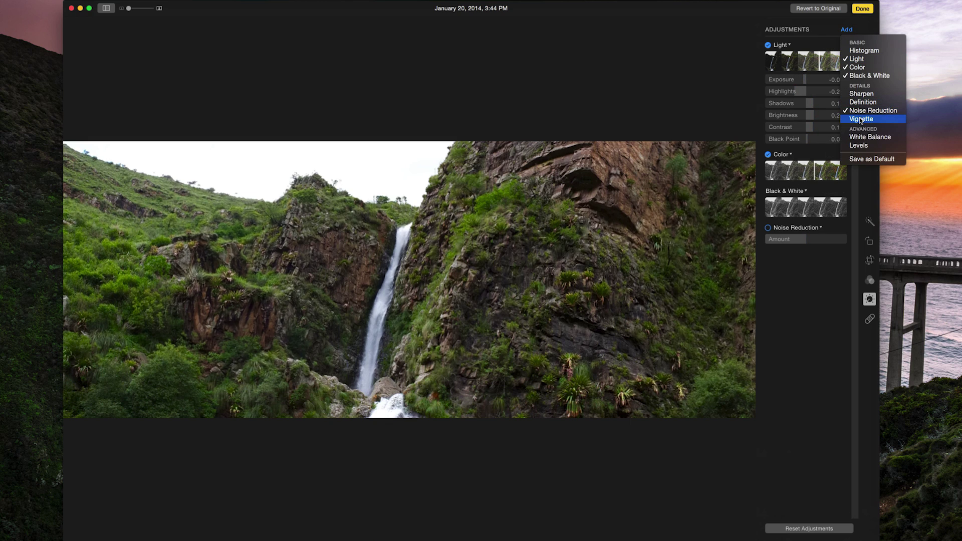
left_click(791, 236)
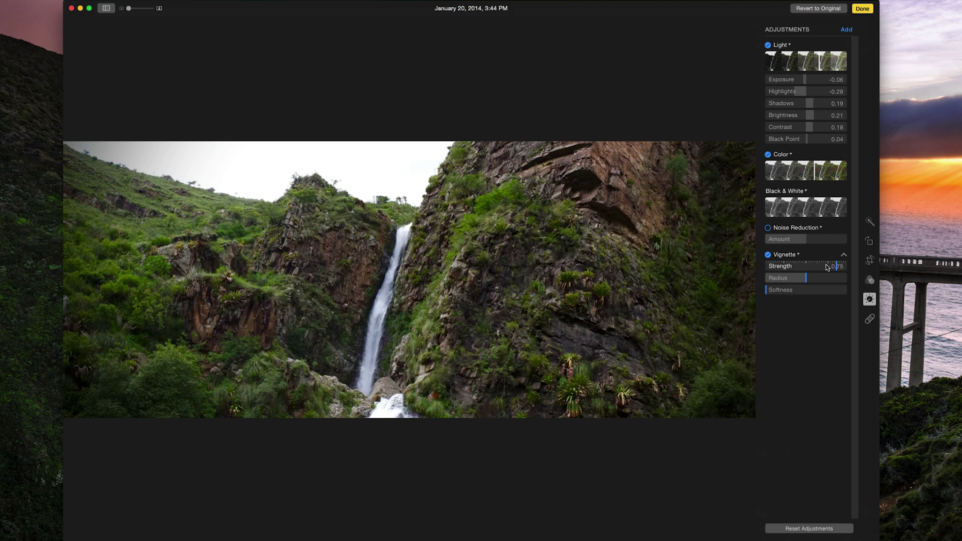
mouse_move(827, 267)
left_mouse_down()
mouse_move(837, 266)
mouse_move(754, 265)
mouse_move(817, 266)
left_mouse_up()
left_click(767, 255)
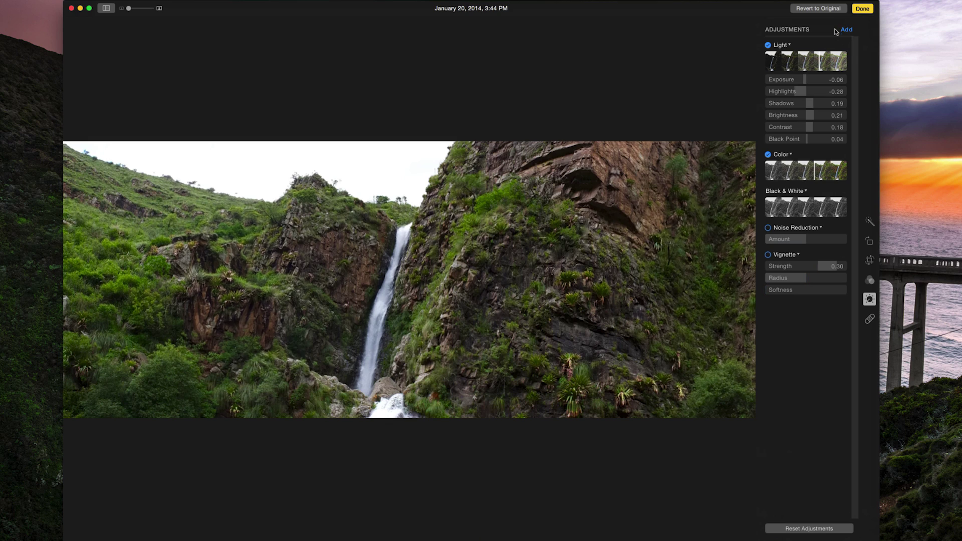
Step: Add White Balance set to Neutral Gray, sampled from the waterfall's gray
left_click(844, 30)
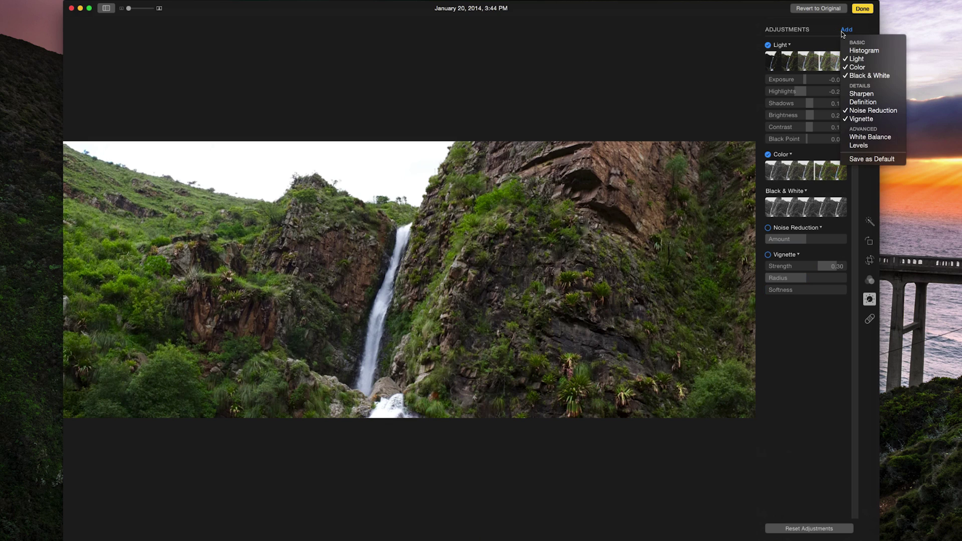
left_click(870, 140)
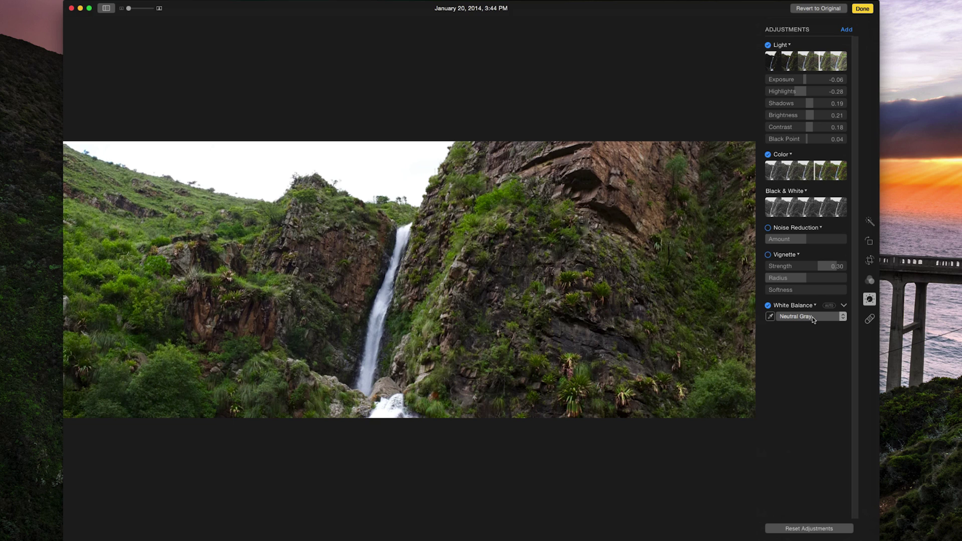
left_click(837, 318)
left_click(801, 316)
left_click(770, 316)
left_click(409, 227)
left_click(800, 319)
left_click(819, 383)
Step: Add a Levels adjustment, shrink the Retouch brush size, and finish editing
left_click(846, 29)
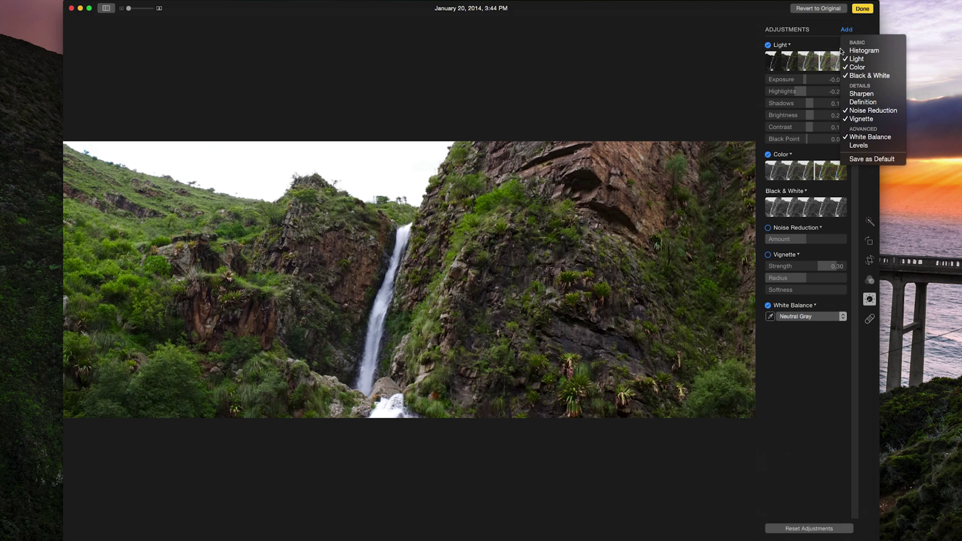
left_click(854, 146)
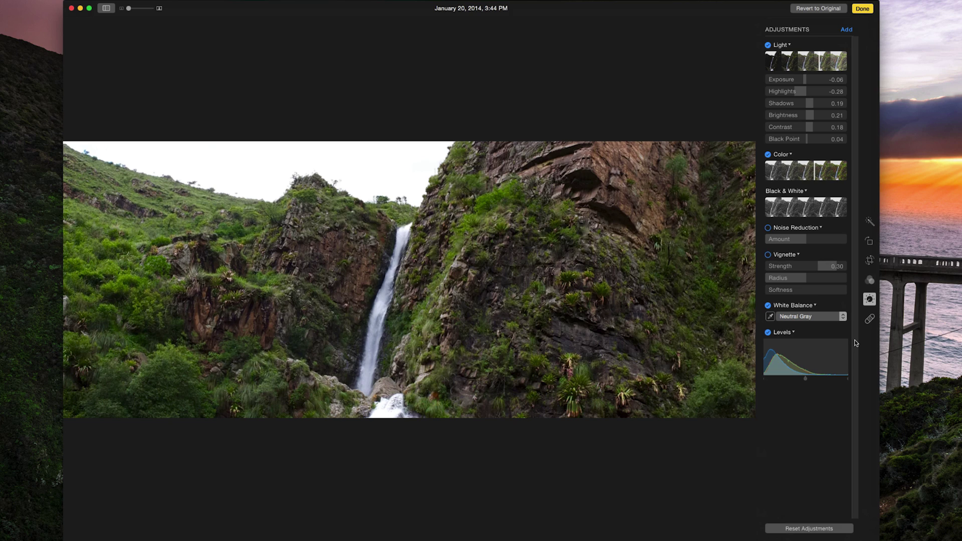
left_click(869, 320)
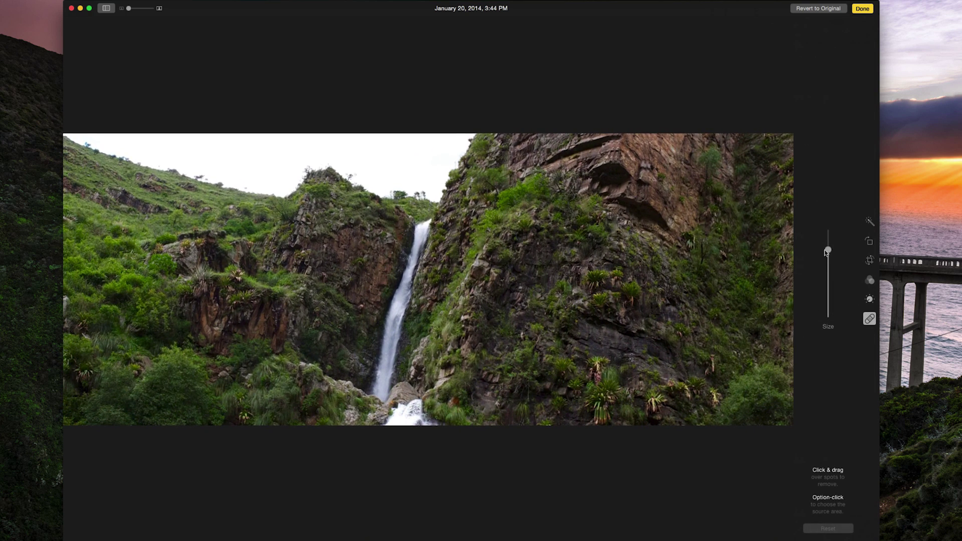
left_click_drag(828, 249, 828, 308)
left_click(862, 8)
Step: Return from the waterfall photo to the library and browse a collection's moments
left_click(423, 8)
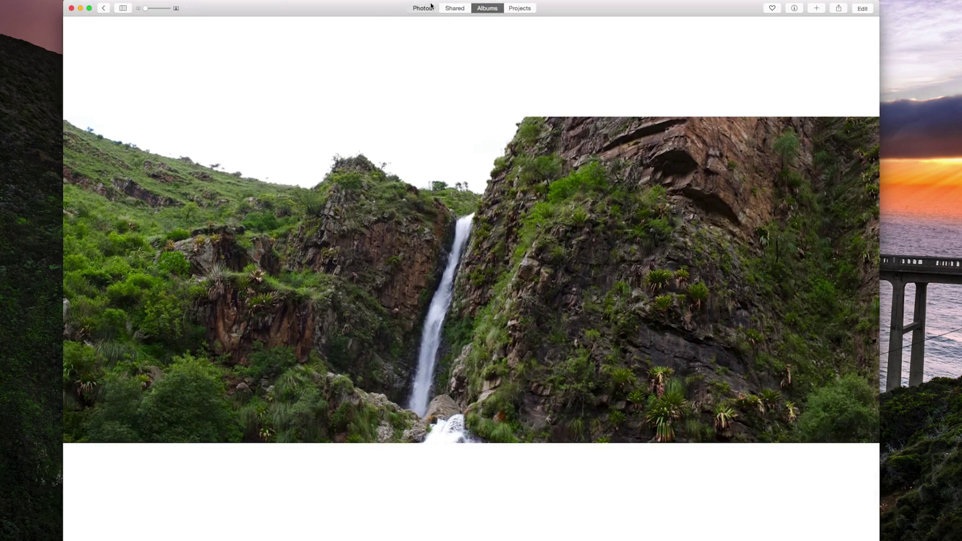
left_click(467, 127)
scroll(428, 213, "up", 20)
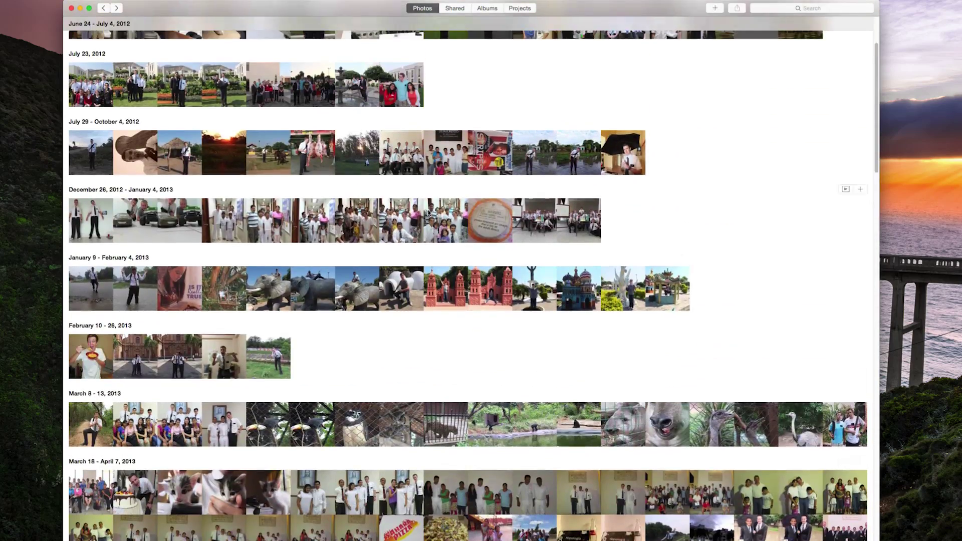
scroll(429, 213, "down", 20)
scroll(428, 212, "down", 15)
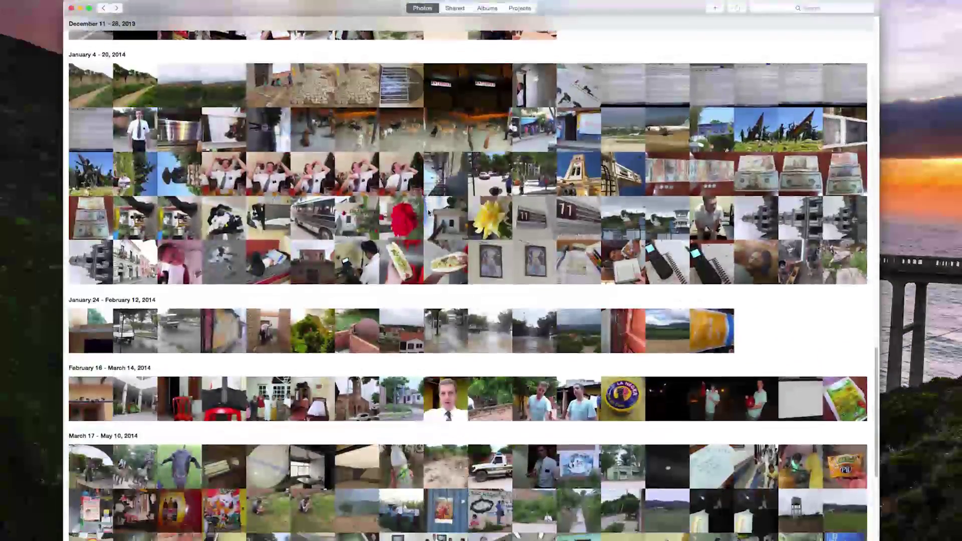
scroll(428, 213, "up", 10)
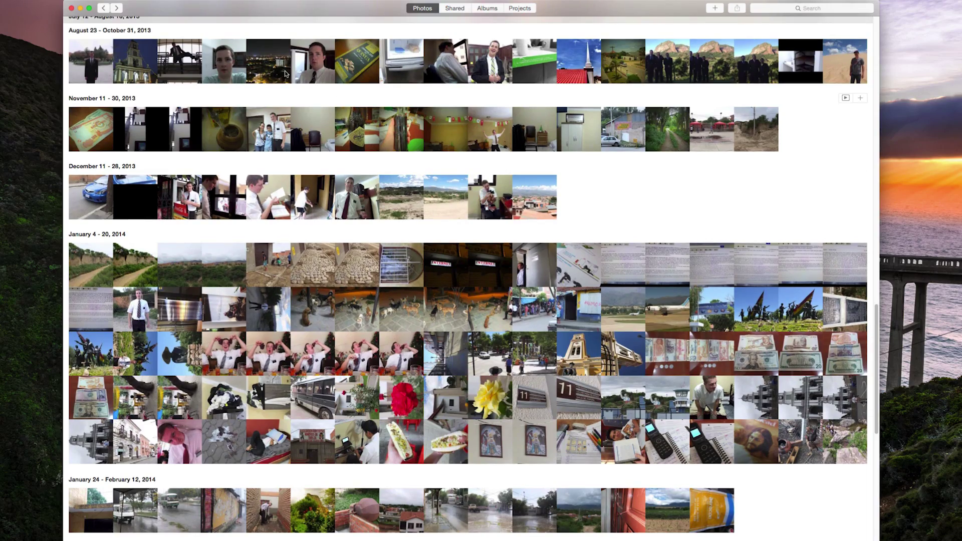
scroll(456, 239, "up", 10)
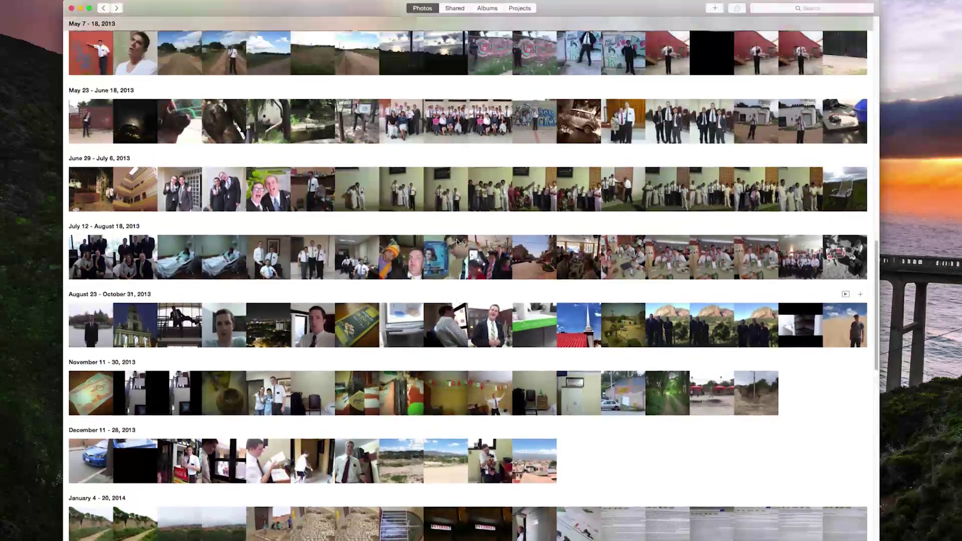
scroll(456, 242, "up", 10)
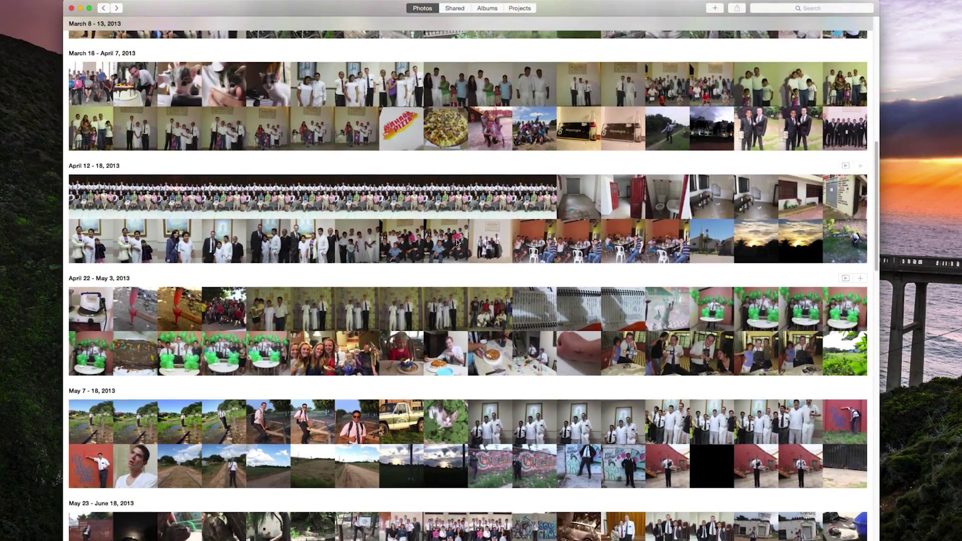
scroll(457, 242, "up", 10)
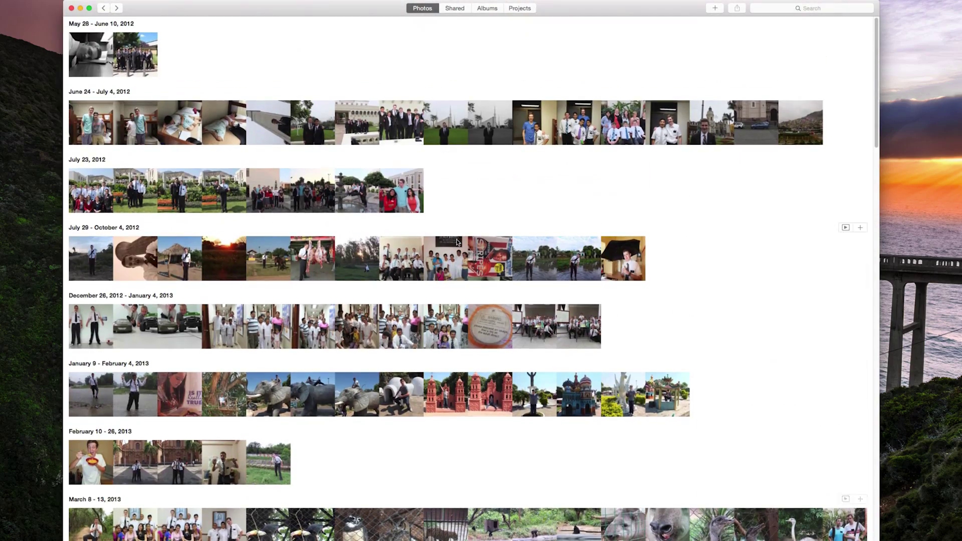
scroll(457, 243, "down", 20)
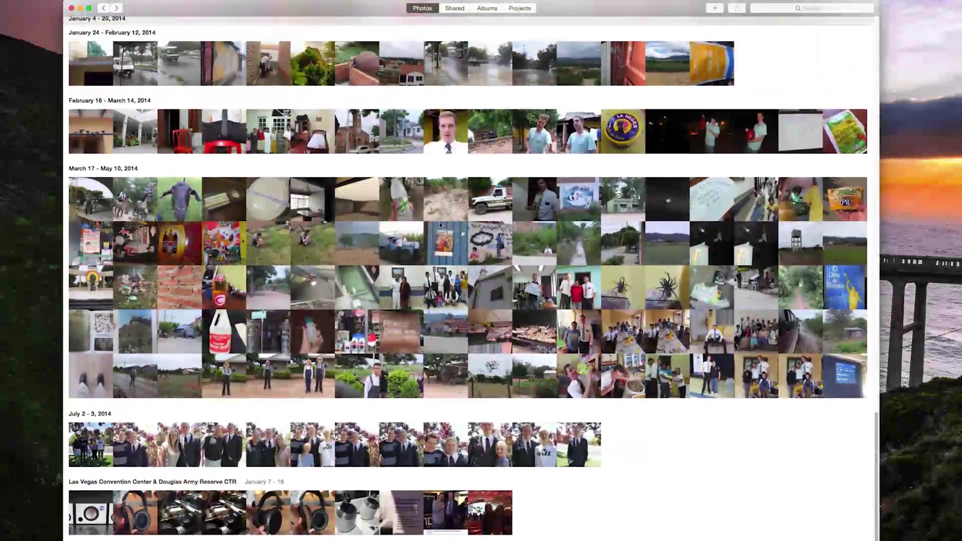
Step: Open a 2013 video from the Years overview and close it again
left_click(99, 8)
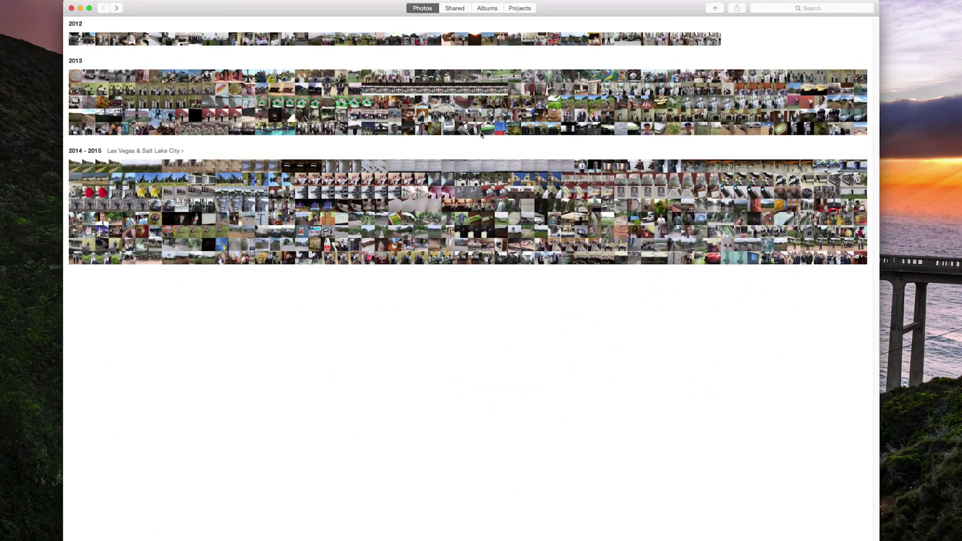
left_click(589, 127)
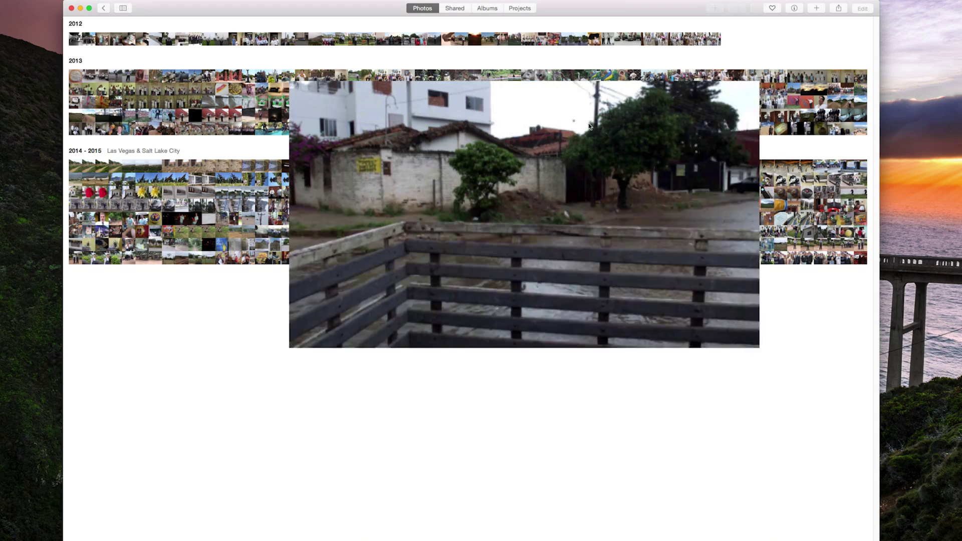
key("Escape")
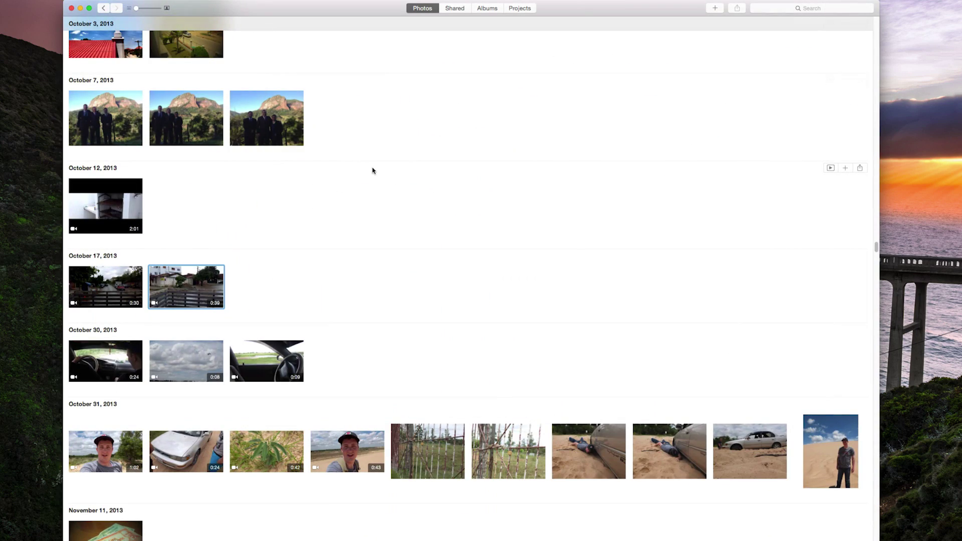
scroll(372, 170, "down", 10)
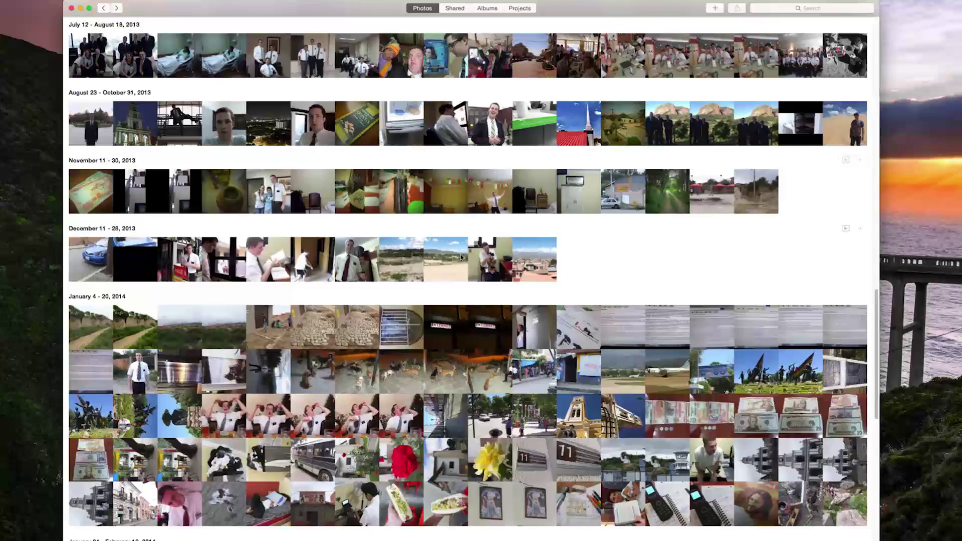
scroll(372, 170, "up", 8)
scroll(372, 171, "down", 3)
scroll(557, 310, "down", 4)
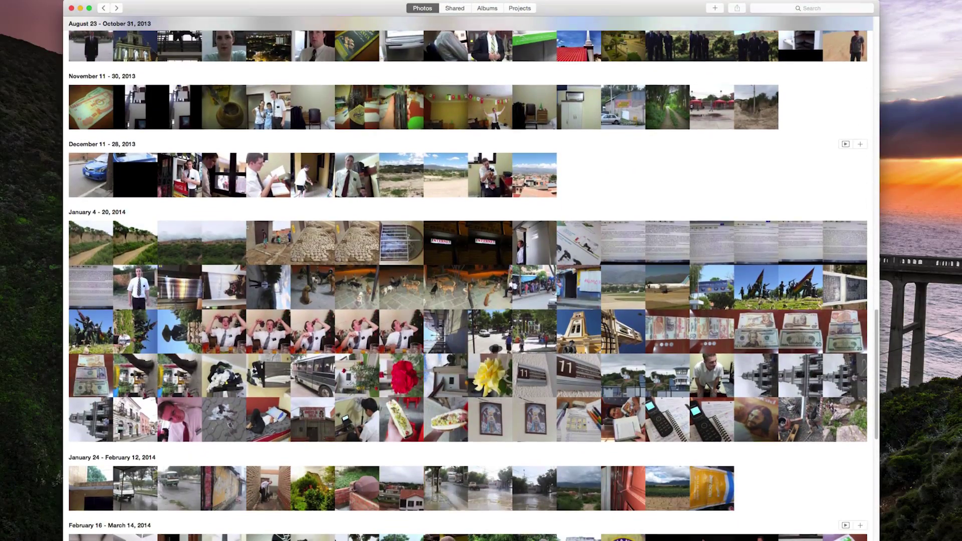
Step: View and close the PRIMOS storefront photo, then scroll collections back to early 2013
left_click(575, 291)
double_click(338, 280)
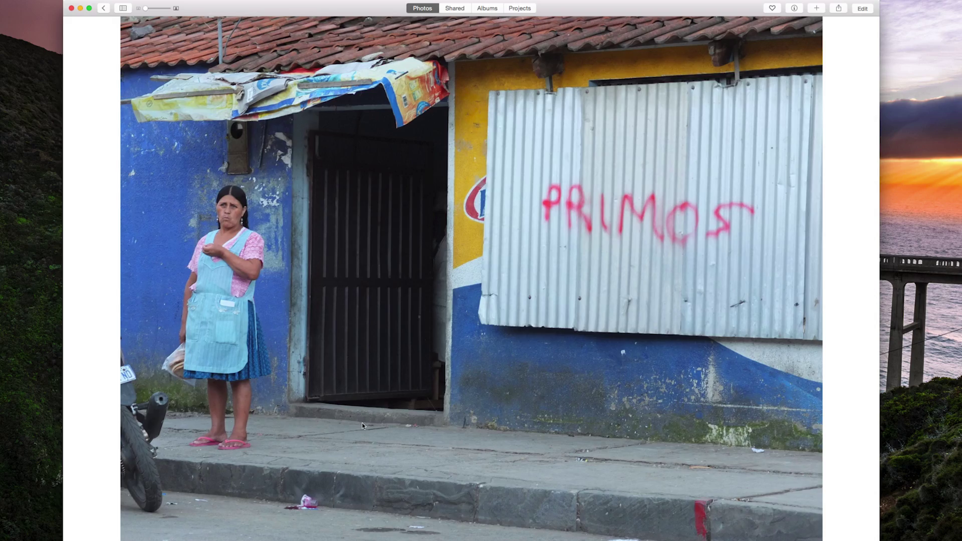
key("Escape")
key("super+Up")
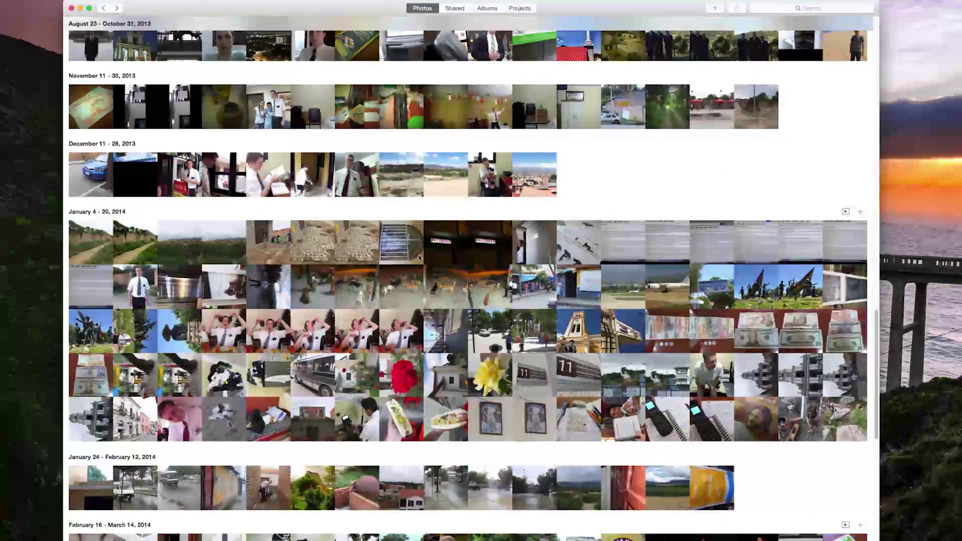
scroll(480, 220, "up", 5)
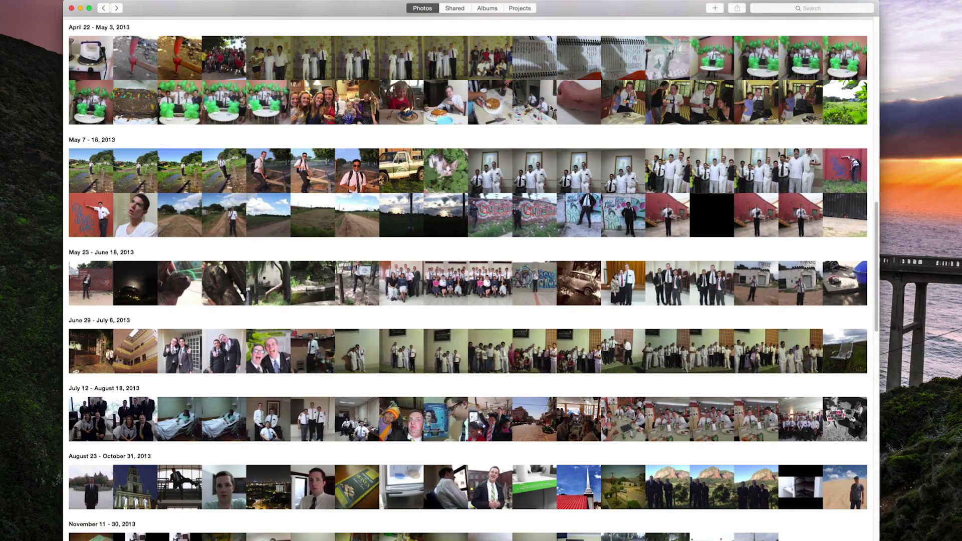
scroll(551, 108, "down", 15)
scroll(551, 108, "up", 3)
scroll(550, 108, "up", 6)
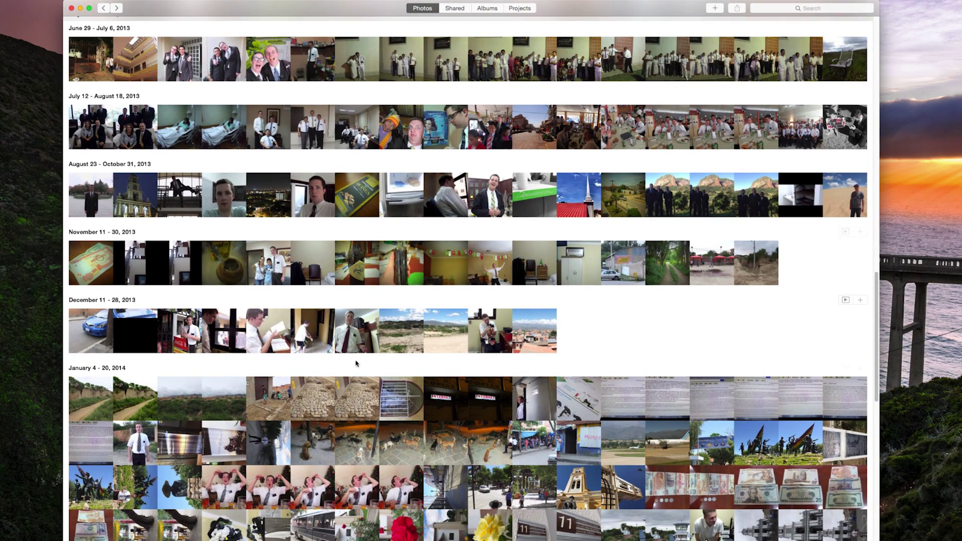
scroll(526, 127, "up", 5)
scroll(526, 127, "up", 2)
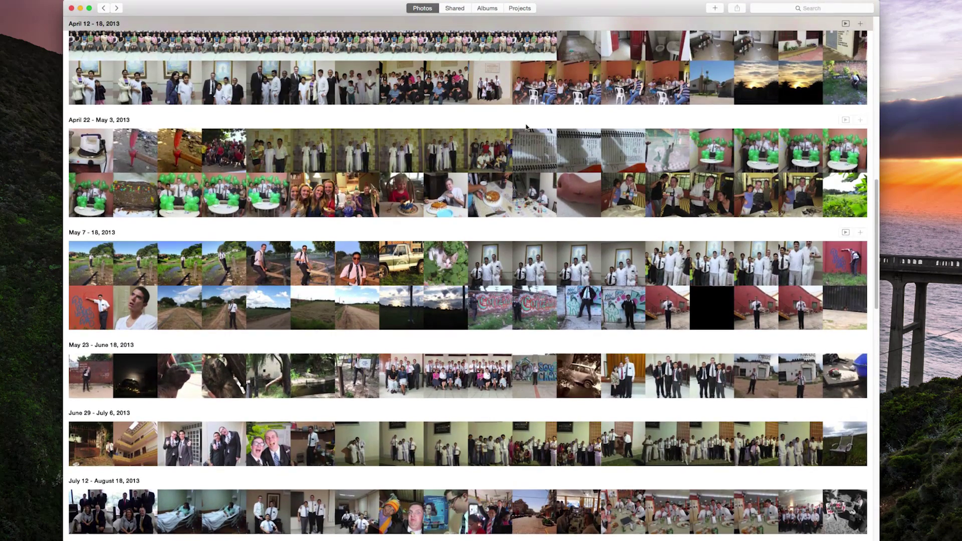
scroll(526, 126, "up", 3)
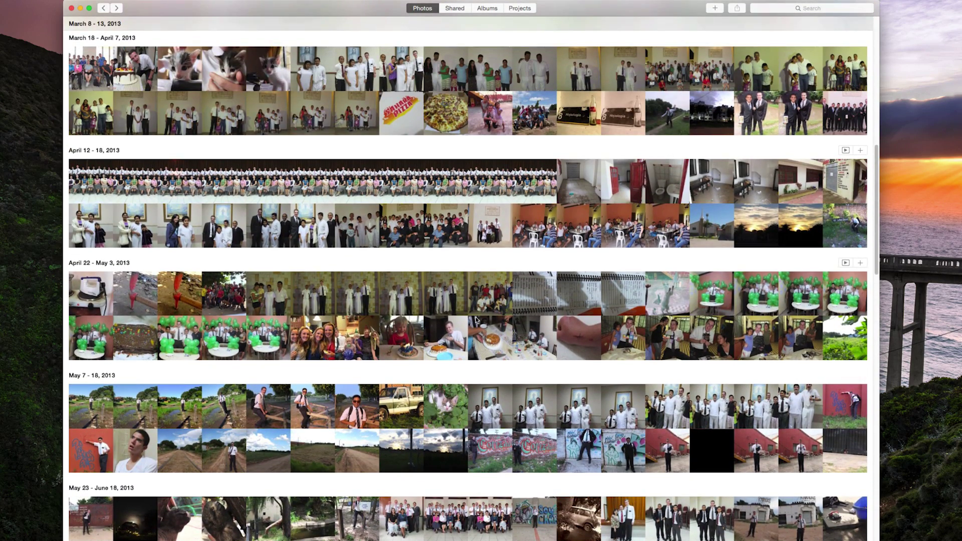
scroll(476, 320, "up", 3)
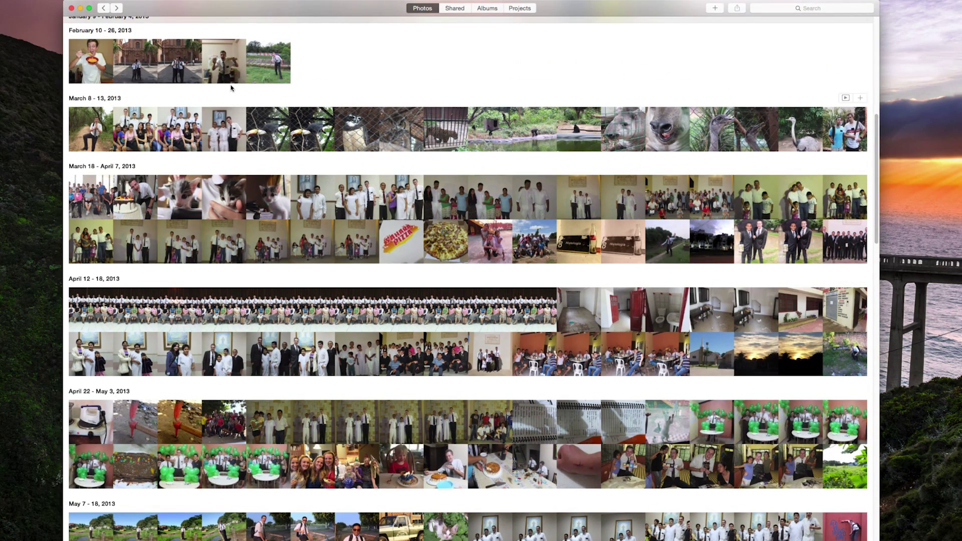
Step: Open a February 2013 photo full-window and return to the moments grid
double_click(264, 71)
scroll(541, 226, "up", 3)
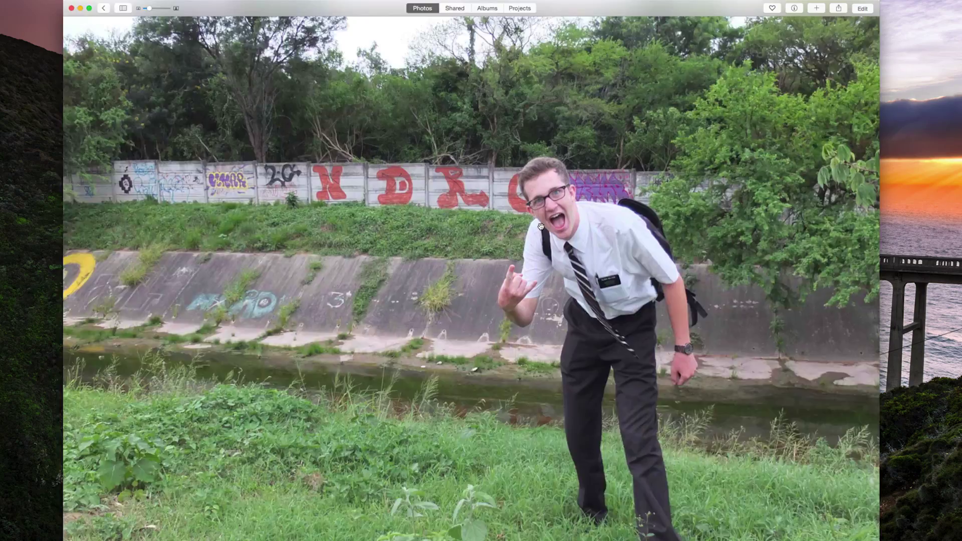
scroll(541, 226, "down", 3)
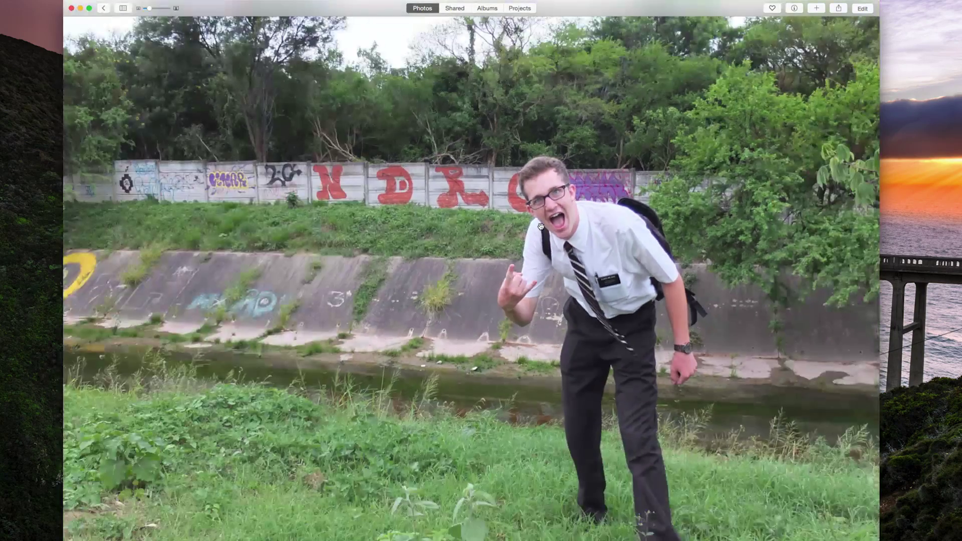
left_click(104, 8)
Step: Open the February 10, 2013 macaroni photo and start editing it
scroll(286, 266, "down", 15)
scroll(414, 360, "down", 10)
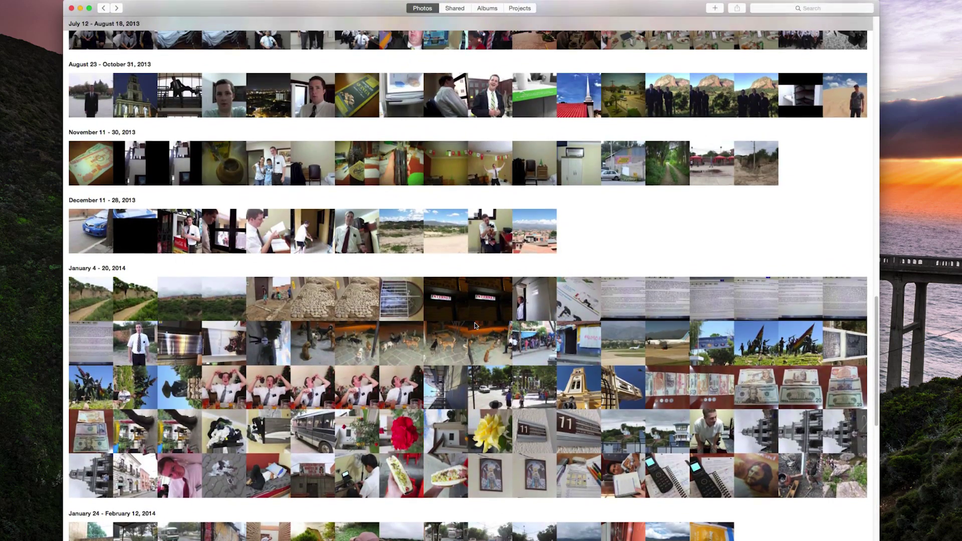
scroll(474, 326, "up", 8)
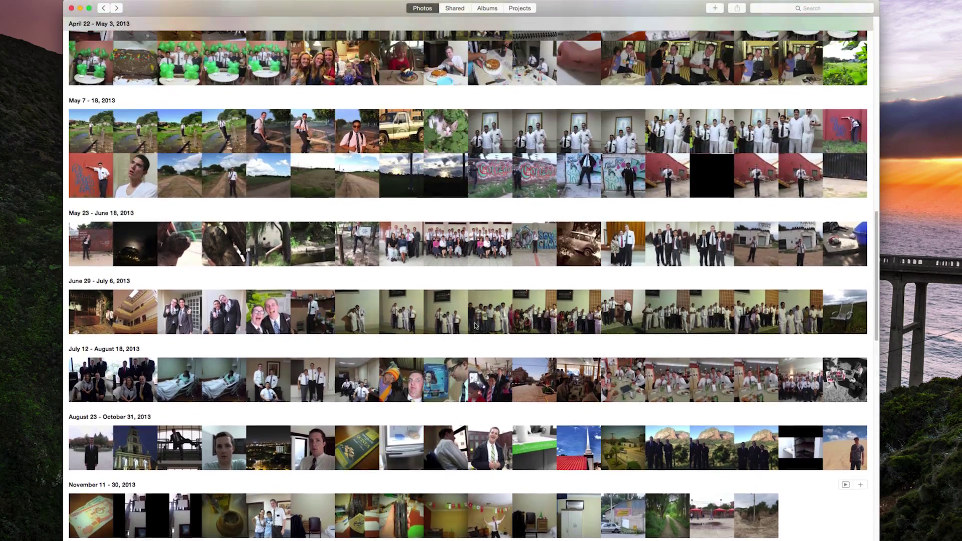
scroll(474, 325, "up", 5)
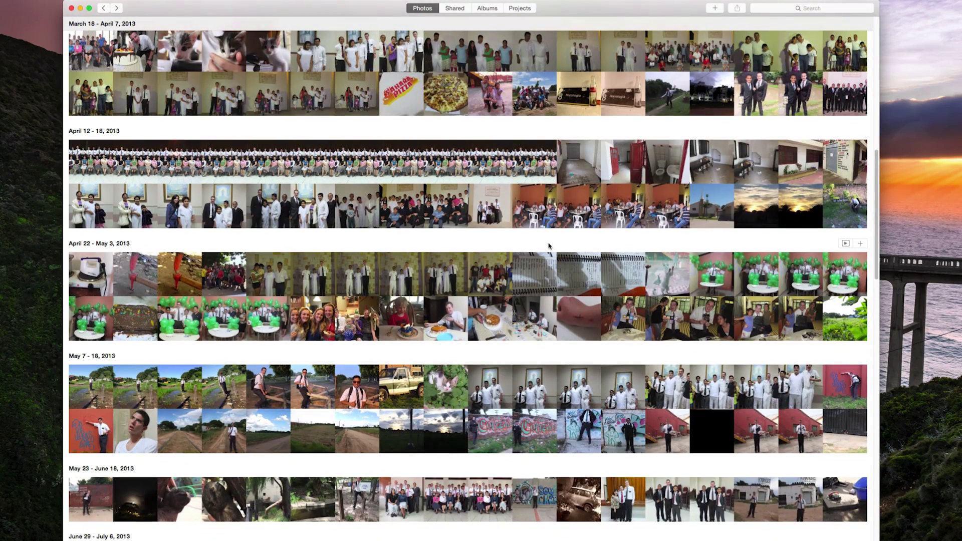
scroll(548, 246, "up", 6)
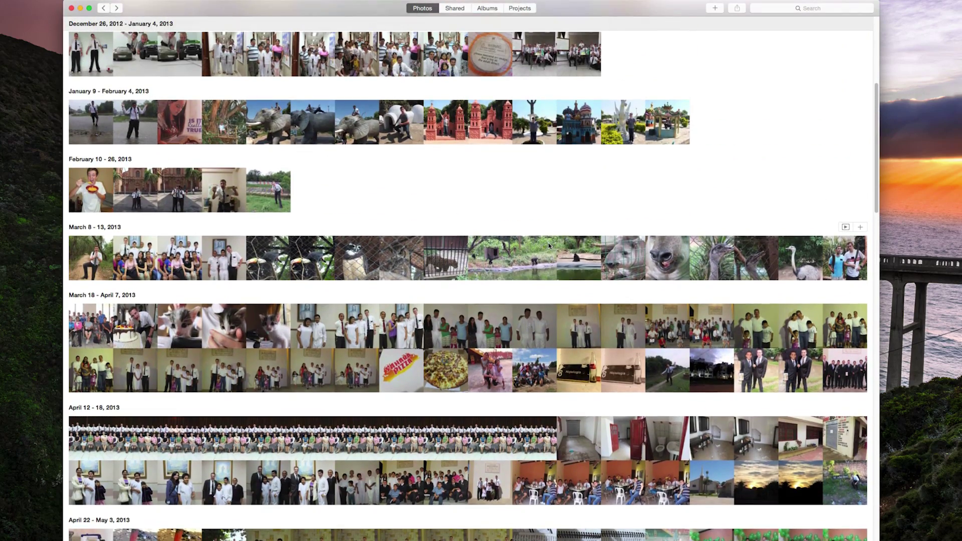
scroll(548, 244, "up", 4)
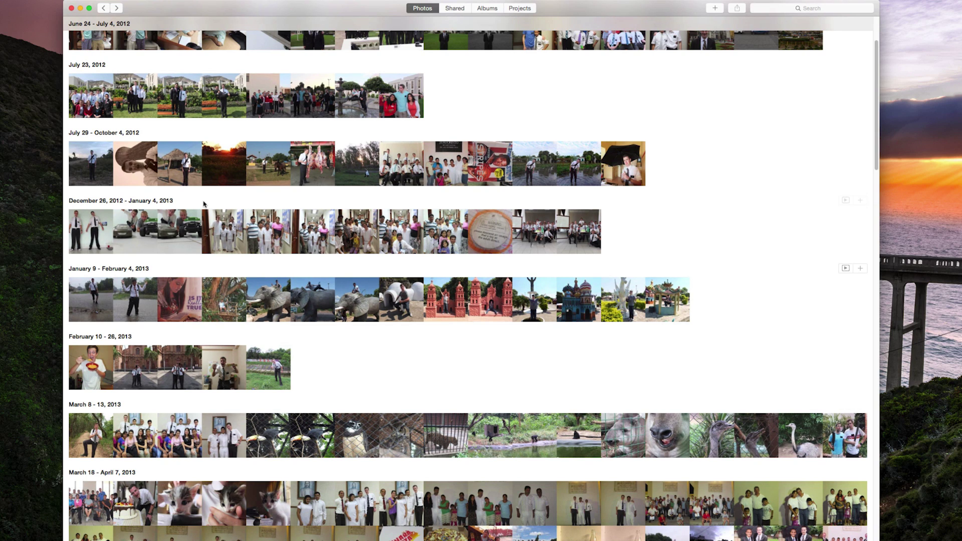
double_click(97, 355)
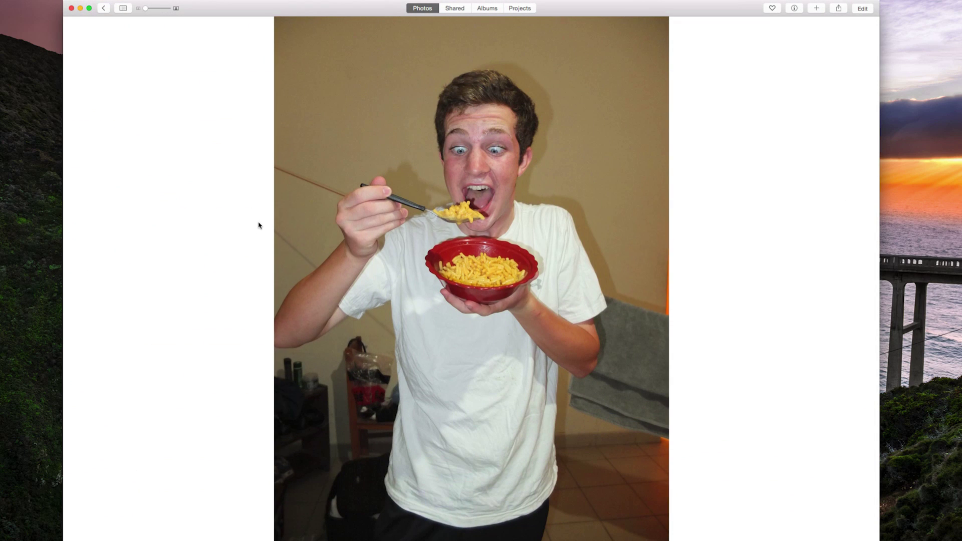
scroll(469, 182, "up", 5)
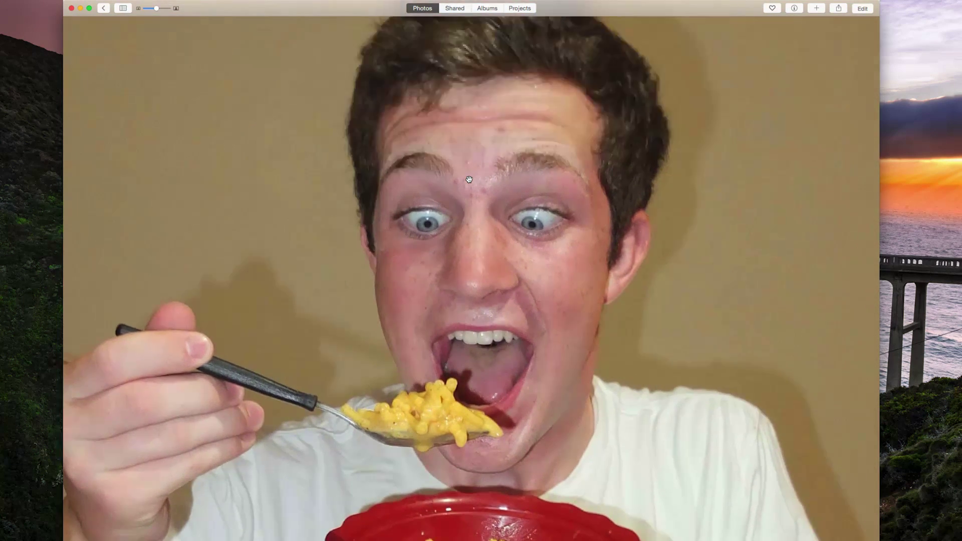
scroll(469, 179, "up", 5)
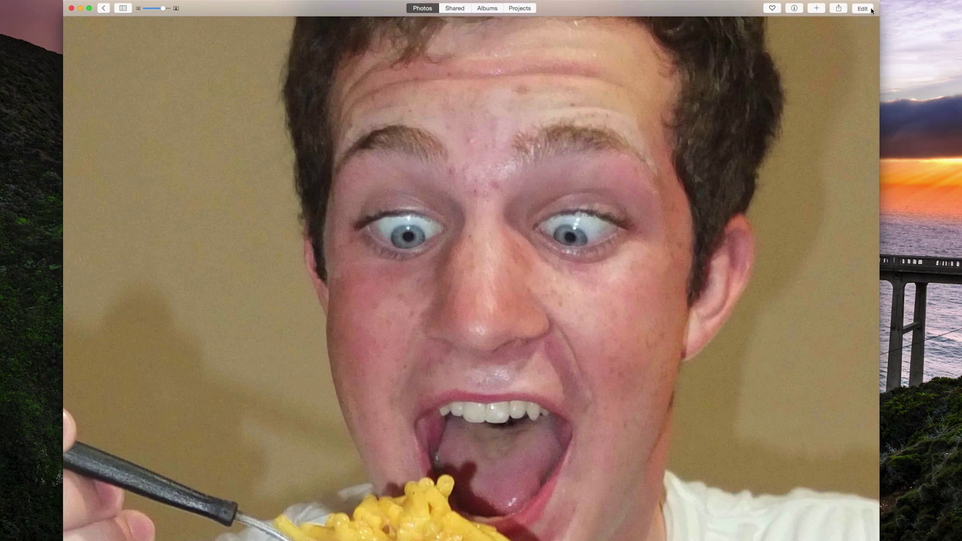
left_click(871, 10)
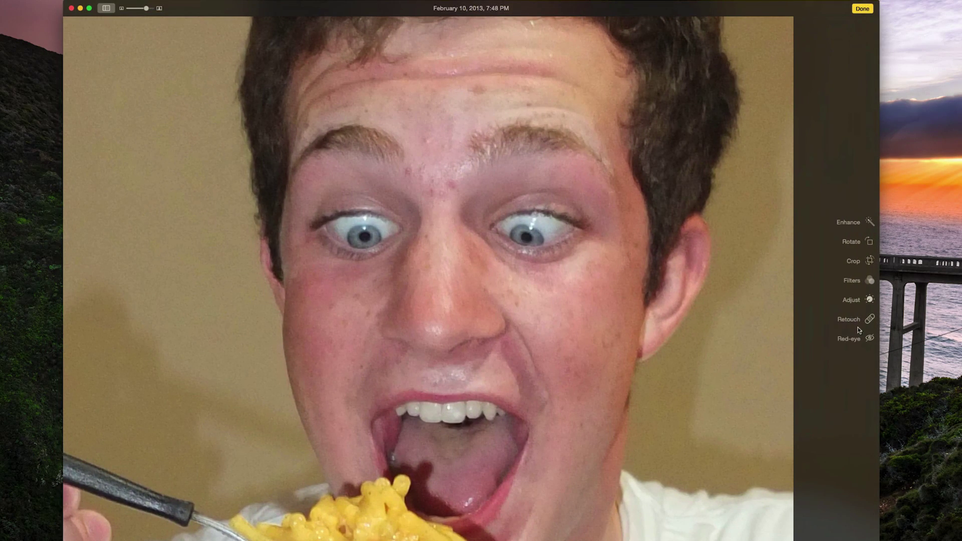
Step: Select the Retouch tool and make the brush slightly smaller
left_click(855, 321)
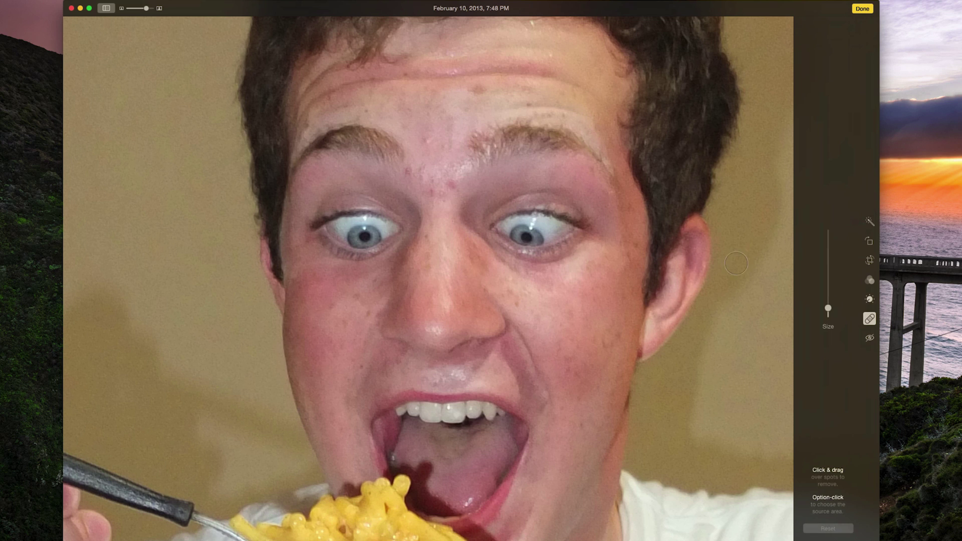
left_click(871, 321)
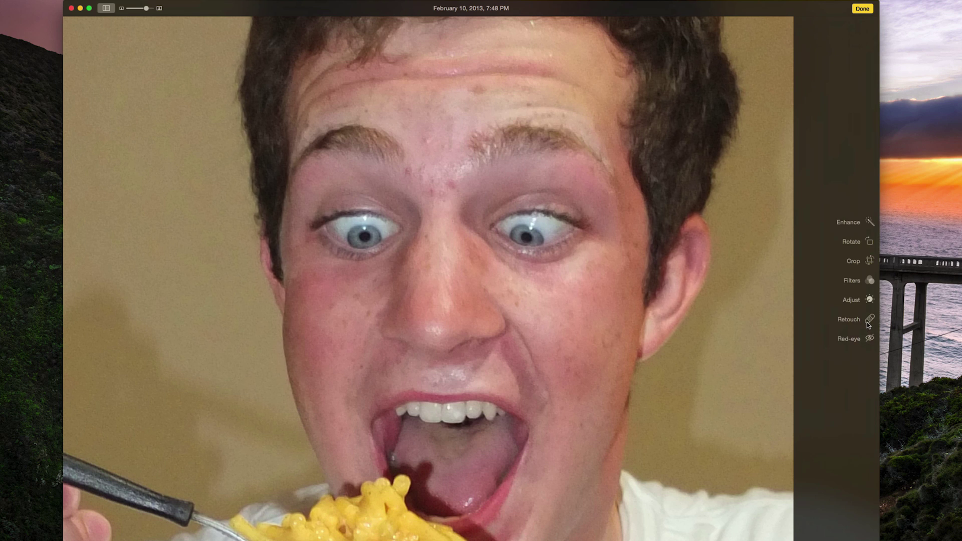
left_click(869, 321)
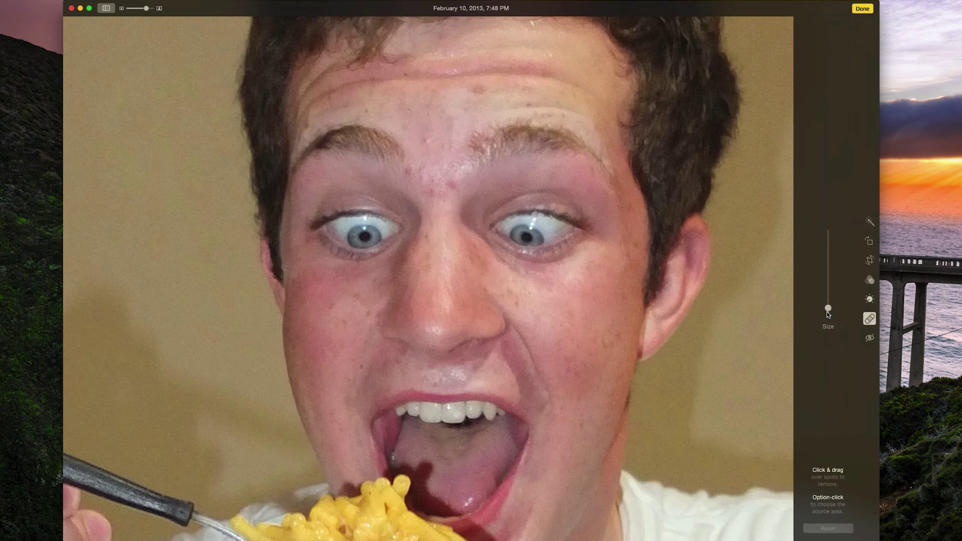
left_click_drag(828, 309, 829, 312)
Step: Retouch the forehead spots using Option-clicked source points, zoom out, and finish editing
key("alt")
left_click(429, 137, "alt")
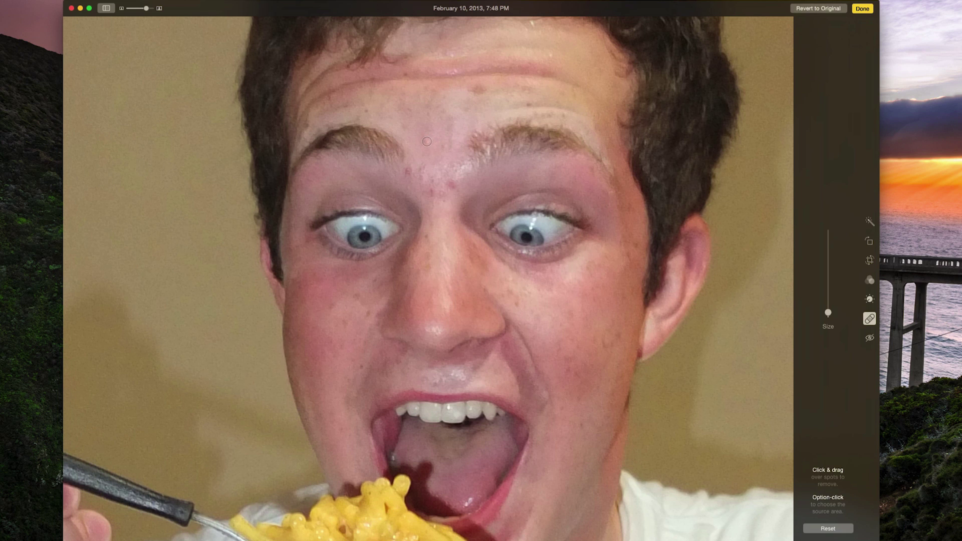
key("alt")
left_click(451, 183)
left_click(441, 190)
key("alt")
left_click(433, 186, "alt")
key("z")
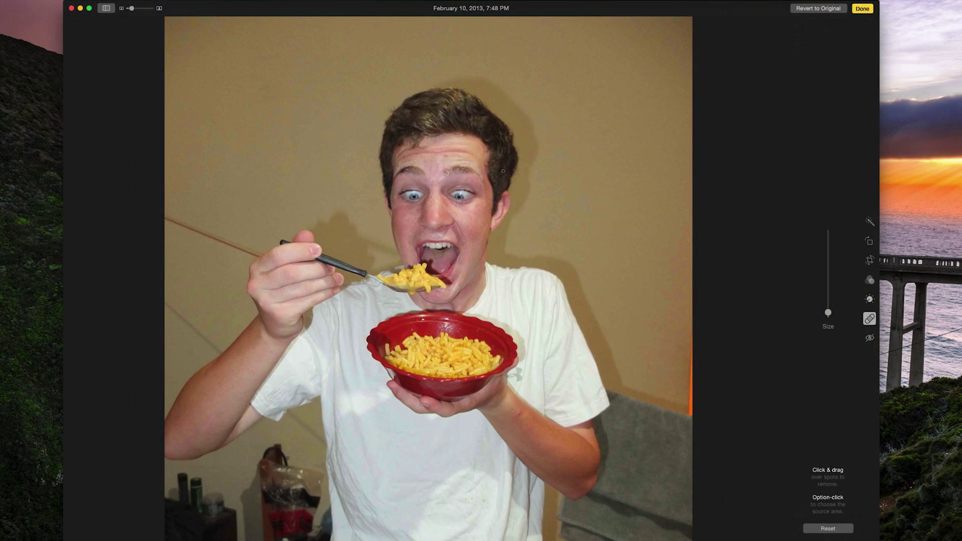
left_click(863, 9)
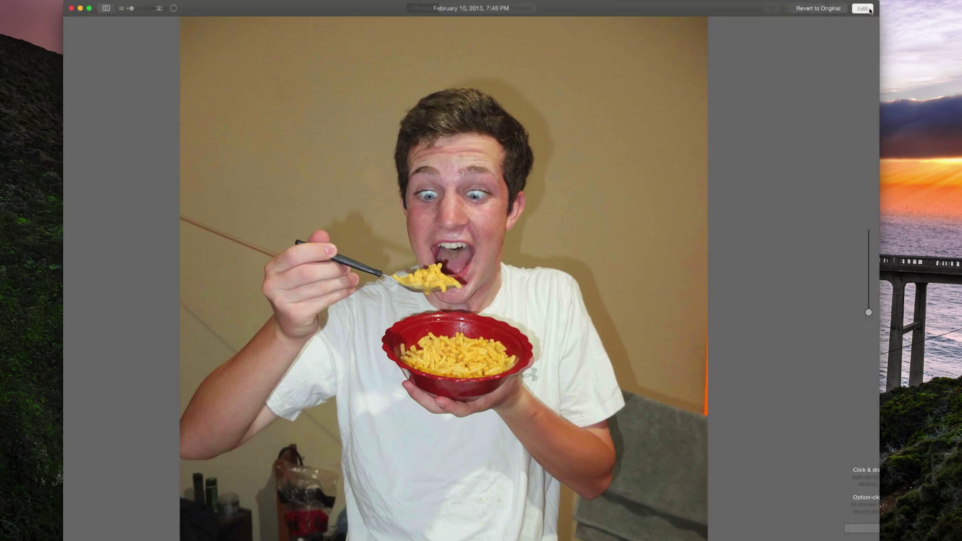
Step: Open the town-square panorama from the Panoramas album full-width and pan around it
left_click(104, 8)
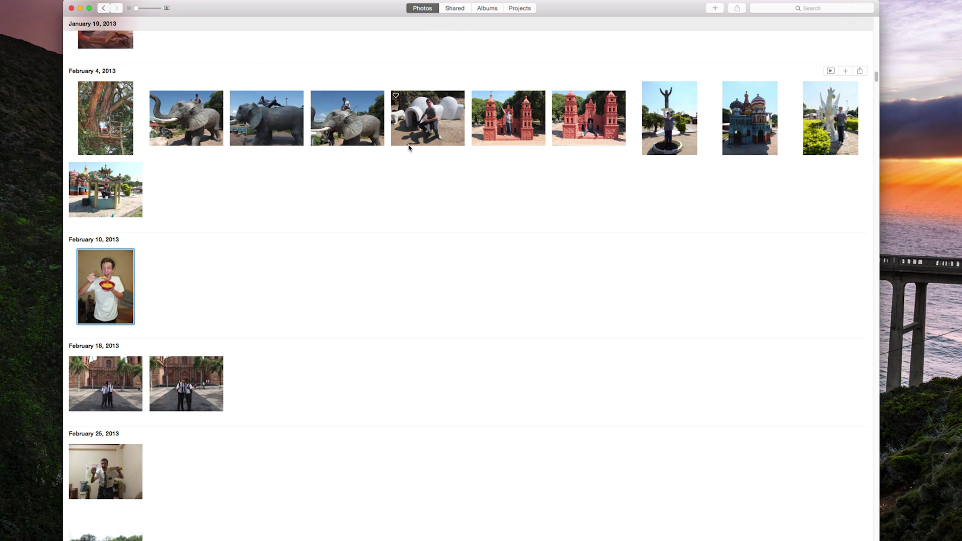
scroll(408, 209, "down", 20)
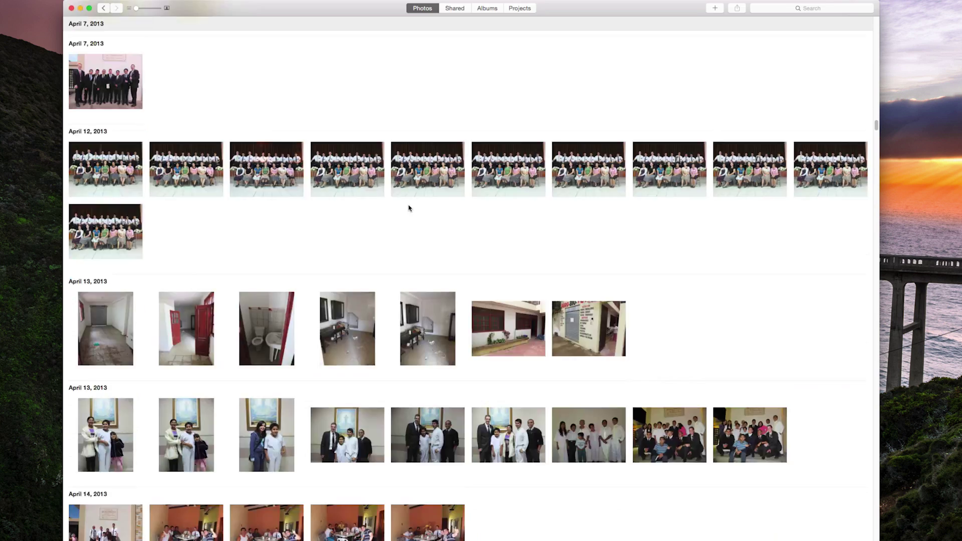
left_click(495, 10)
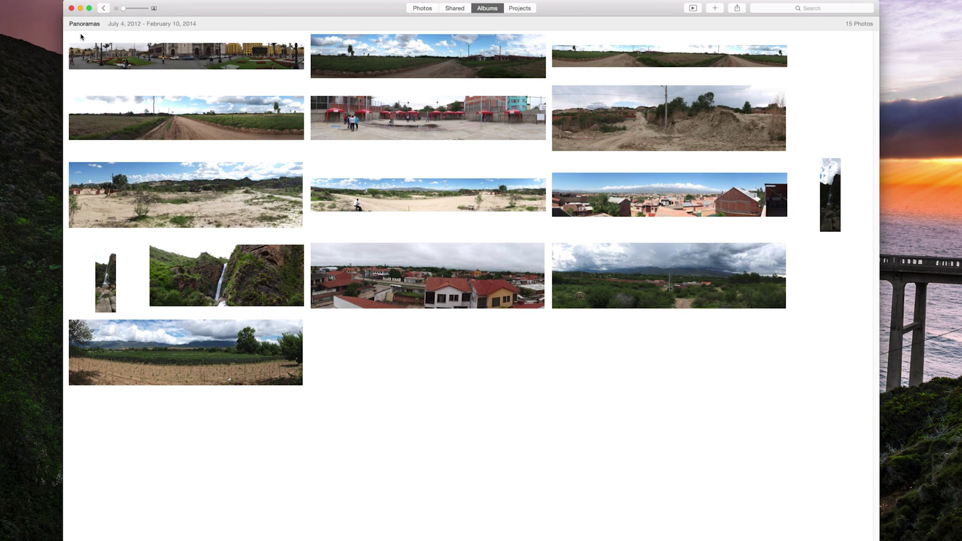
double_click(195, 63)
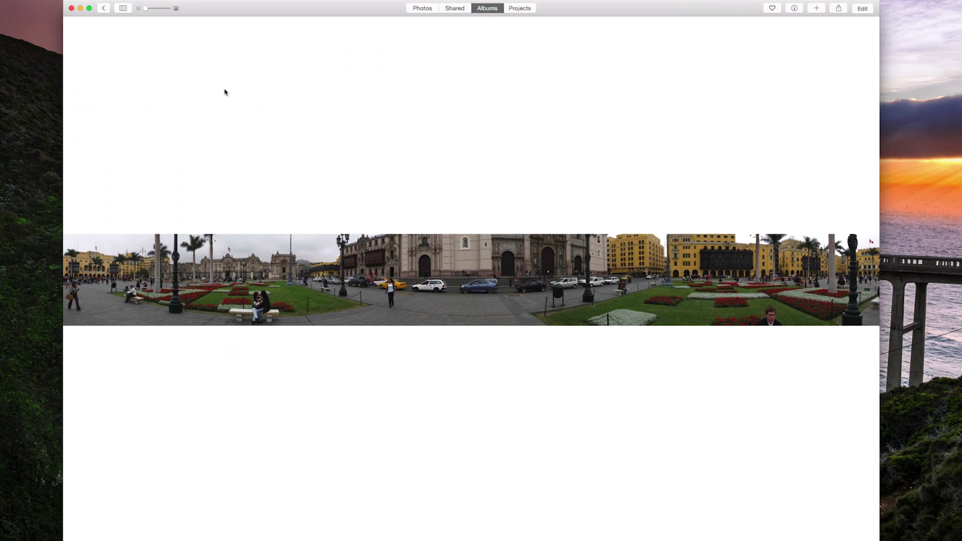
scroll(407, 278, "up", 5)
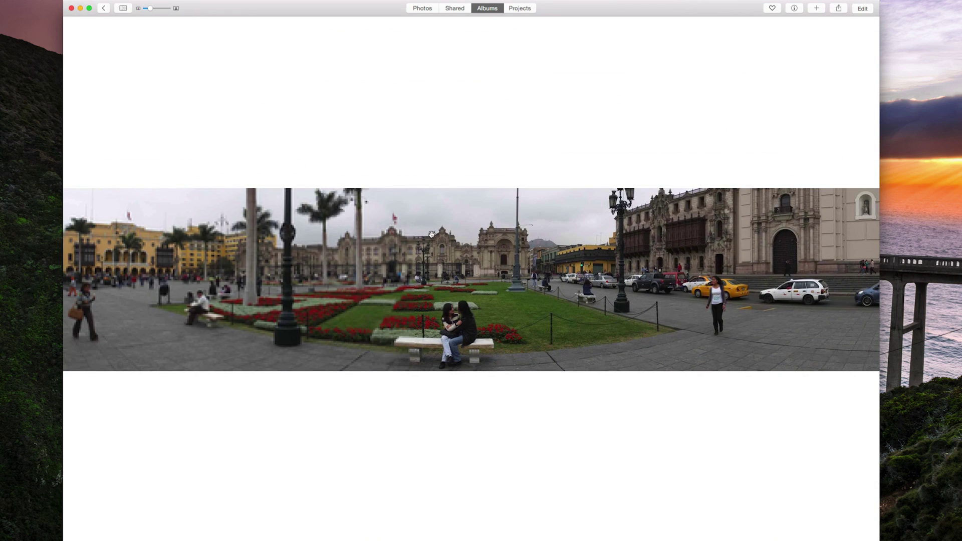
key("Right")
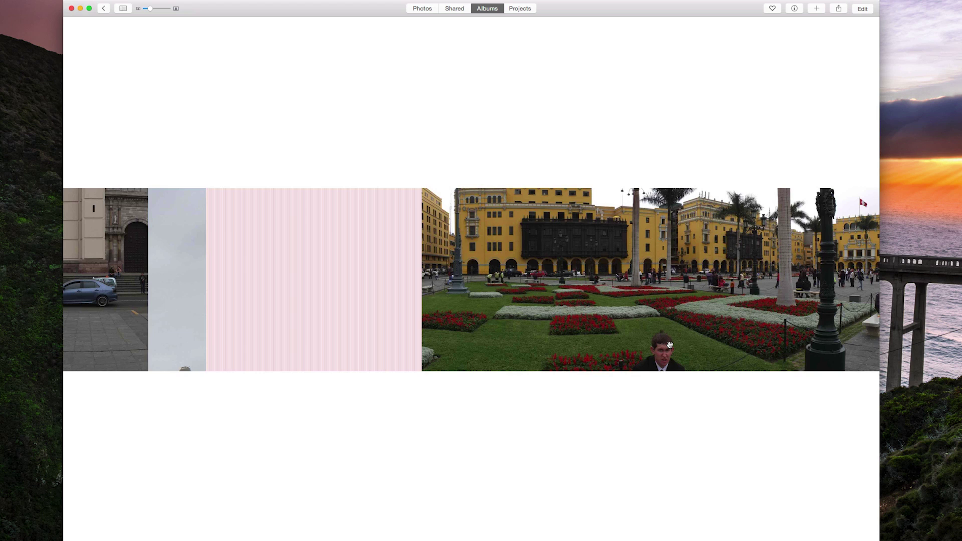
scroll(674, 346, "up", 4)
scroll(669, 341, "right", 5)
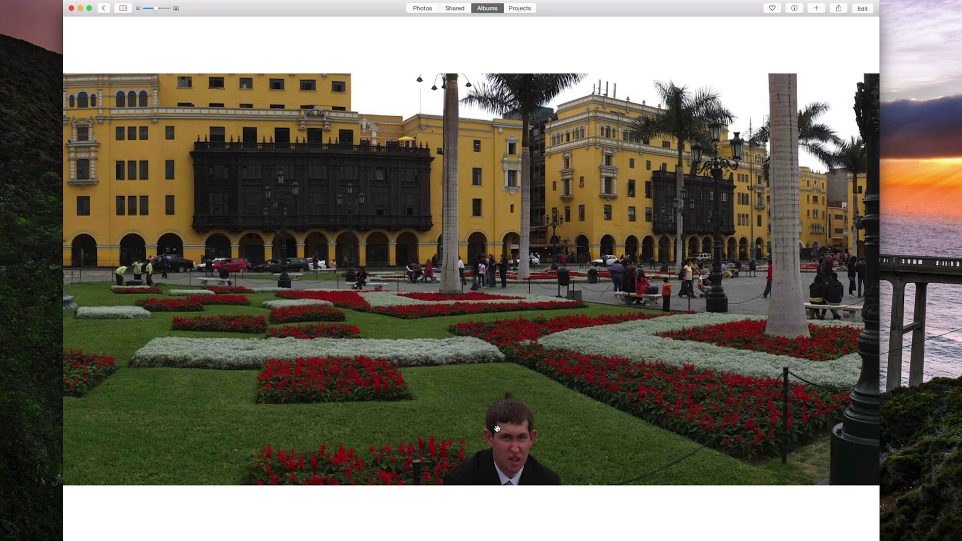
scroll(497, 432, "down", 4)
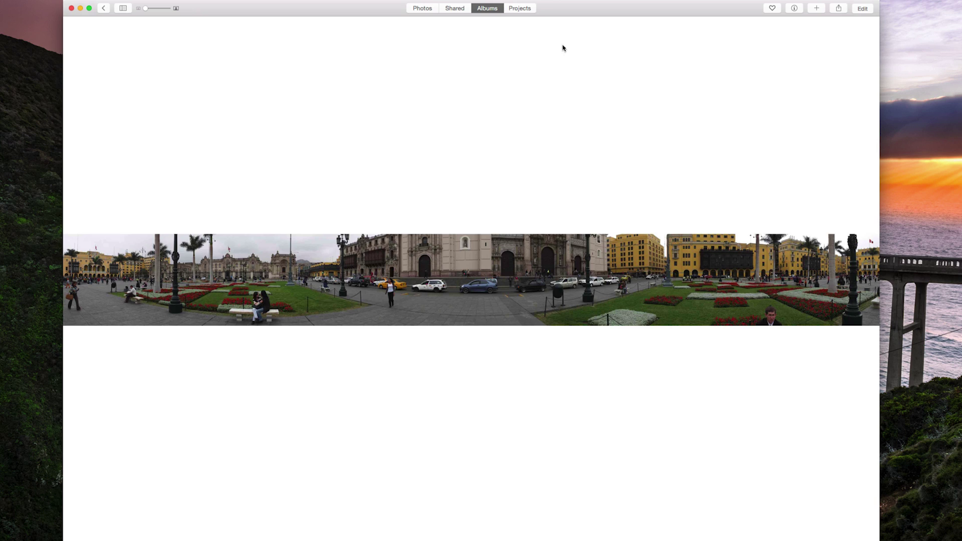
Step: View the Flat Card project in Projects, browse new-project types, then return to Photos
left_click(522, 7)
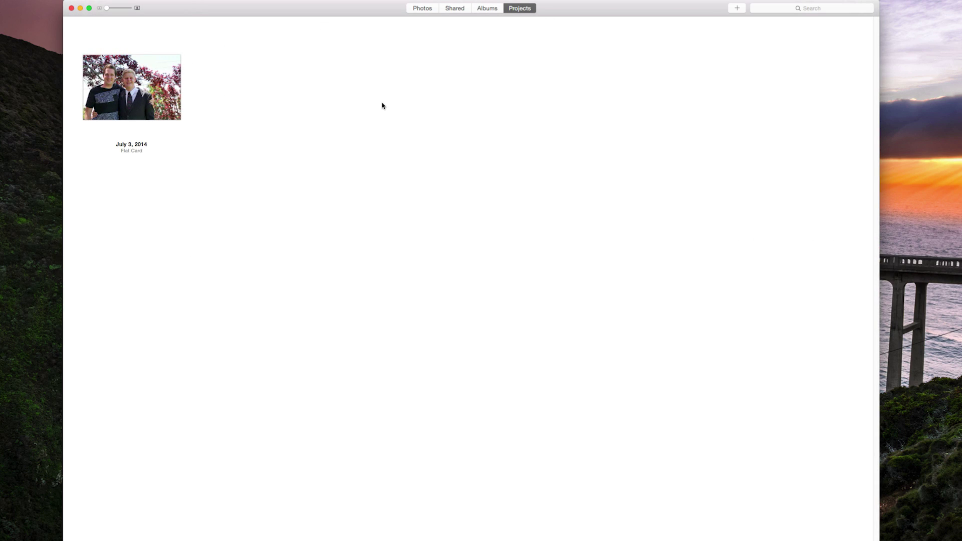
left_click(494, 9)
left_click(522, 8)
left_click(738, 9)
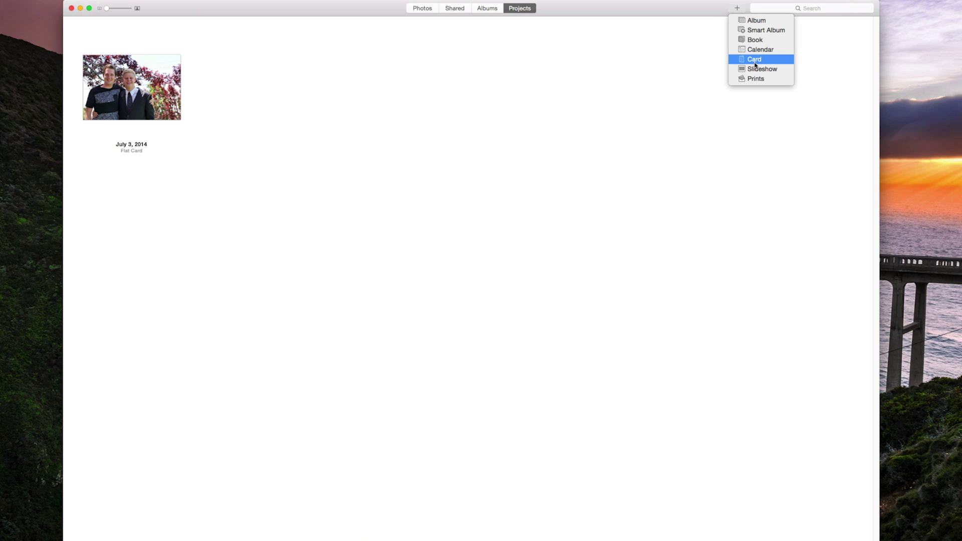
left_click(546, 70)
left_click(429, 9)
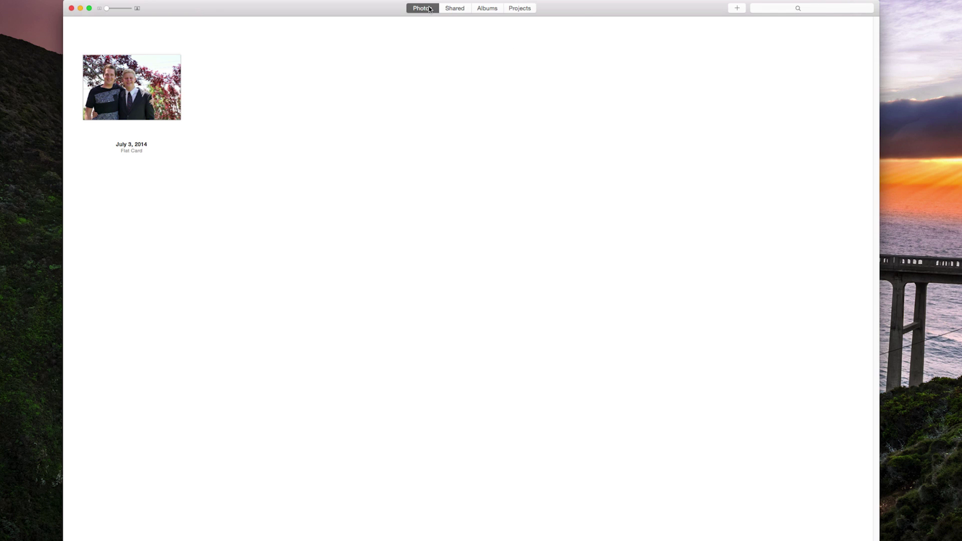
scroll(539, 158, "down", 15)
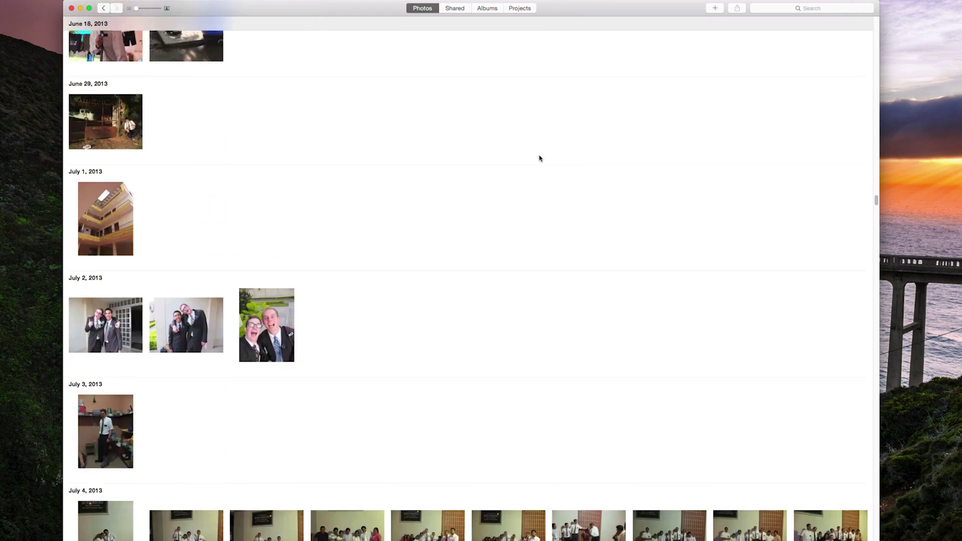
Step: Open the bus portrait of the man in a red tie full-window
scroll(539, 159, "down", 10)
scroll(539, 158, "down", 2)
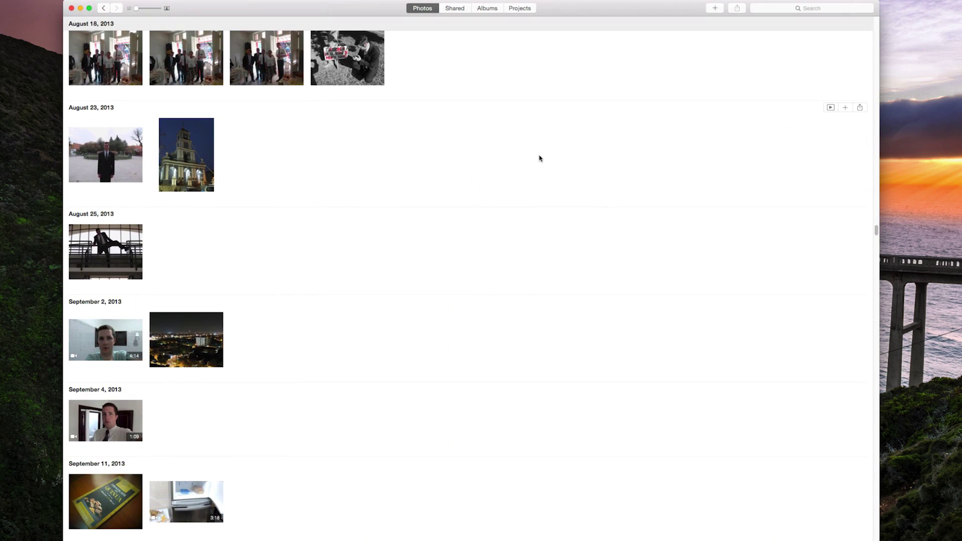
scroll(539, 158, "down", 20)
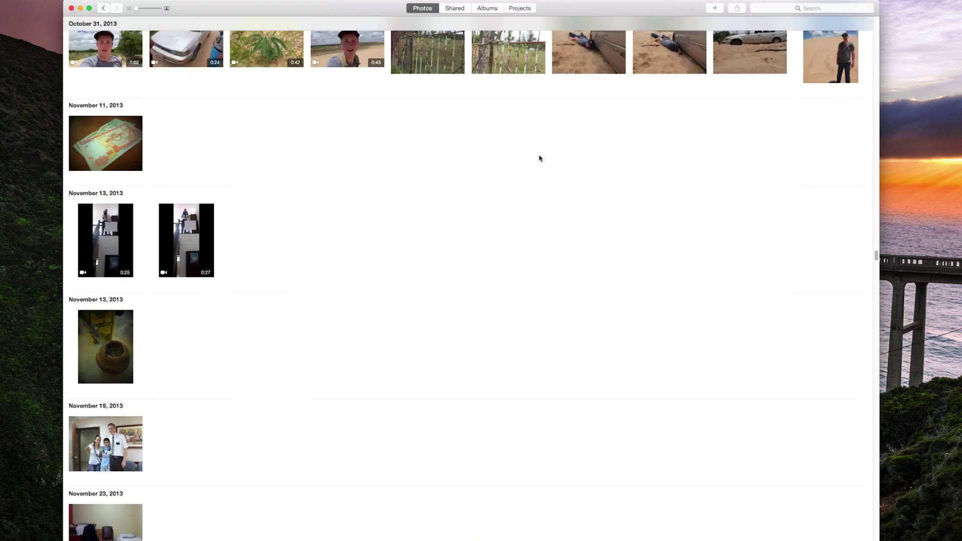
scroll(539, 159, "down", 20)
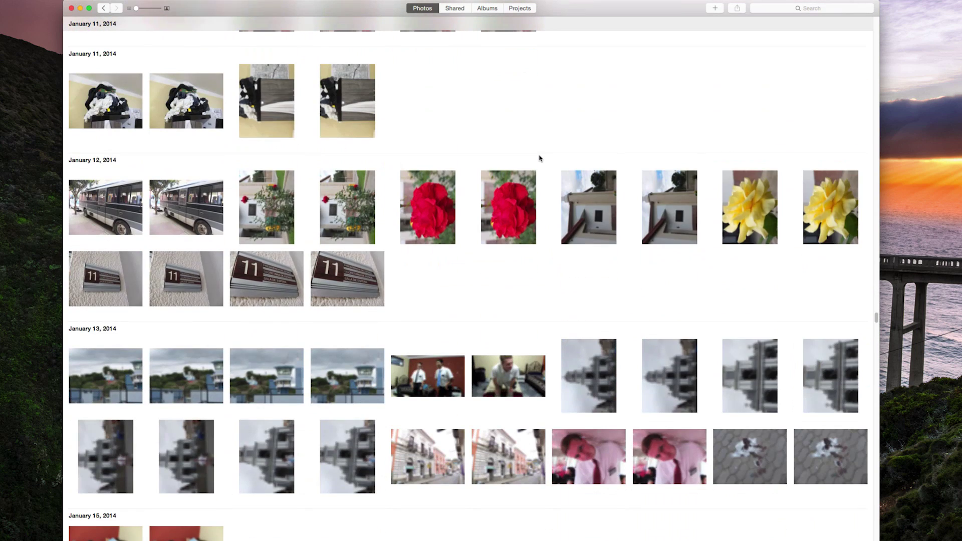
scroll(539, 158, "up", 3)
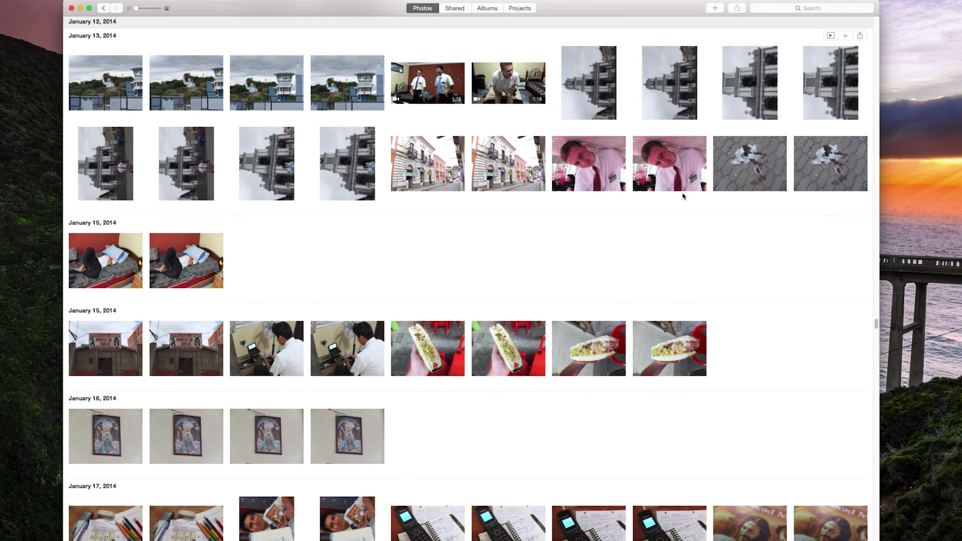
double_click(673, 161)
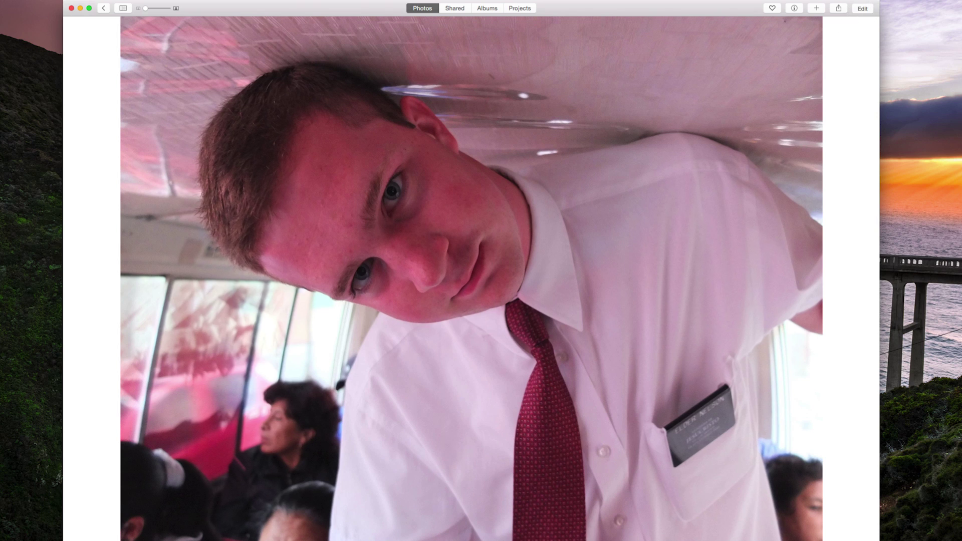
left_click(818, 11)
left_click(817, 11)
Step: Start a Twitter share of the photo and cancel the post
left_click(838, 8)
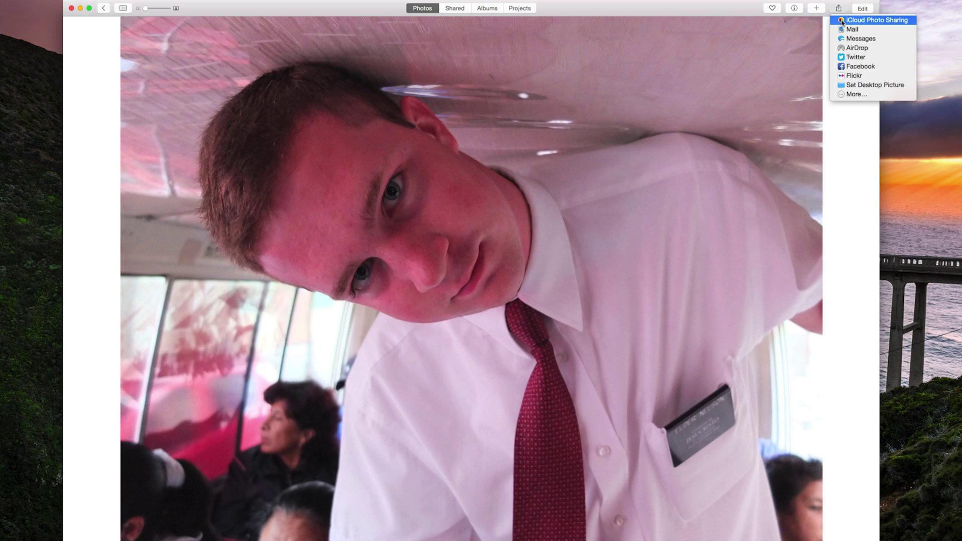
left_click(856, 57)
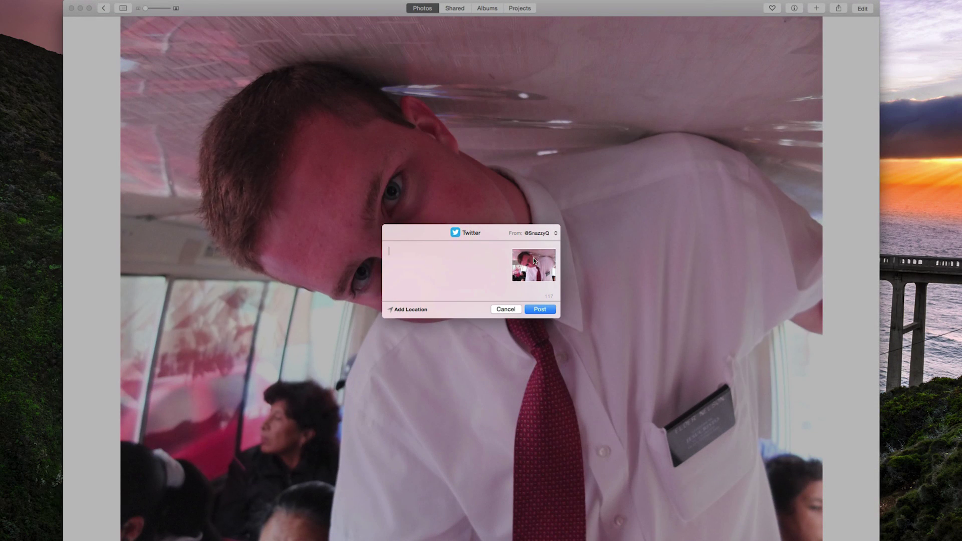
left_click(533, 233)
left_click(490, 259)
left_click(507, 308)
left_click(817, 8)
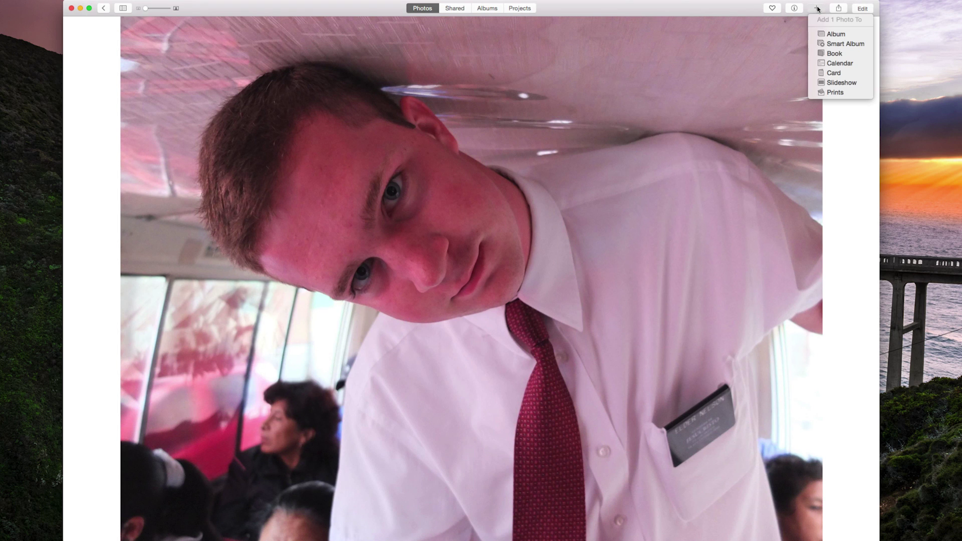
Step: Start a prints order for the bus portrait, then back out to the library grid
left_click(830, 92)
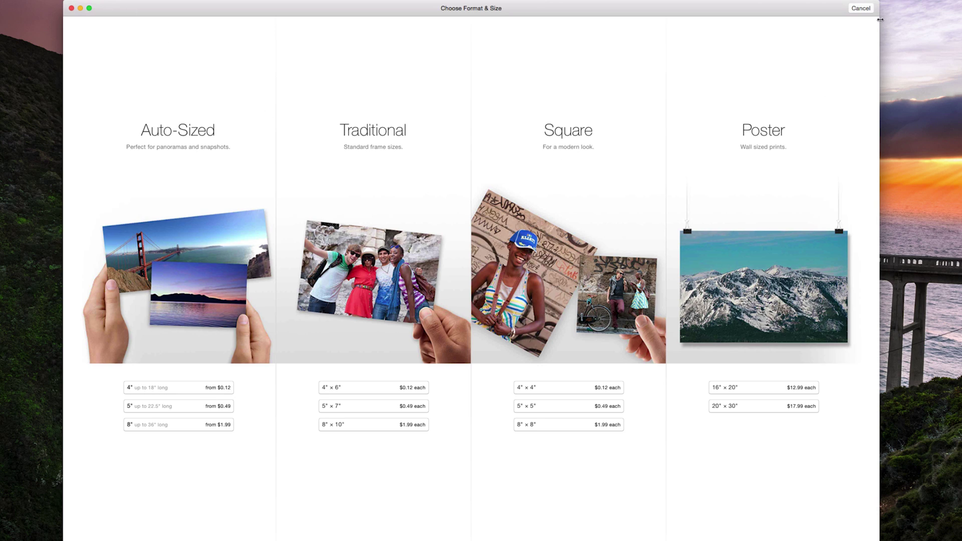
left_click(860, 8)
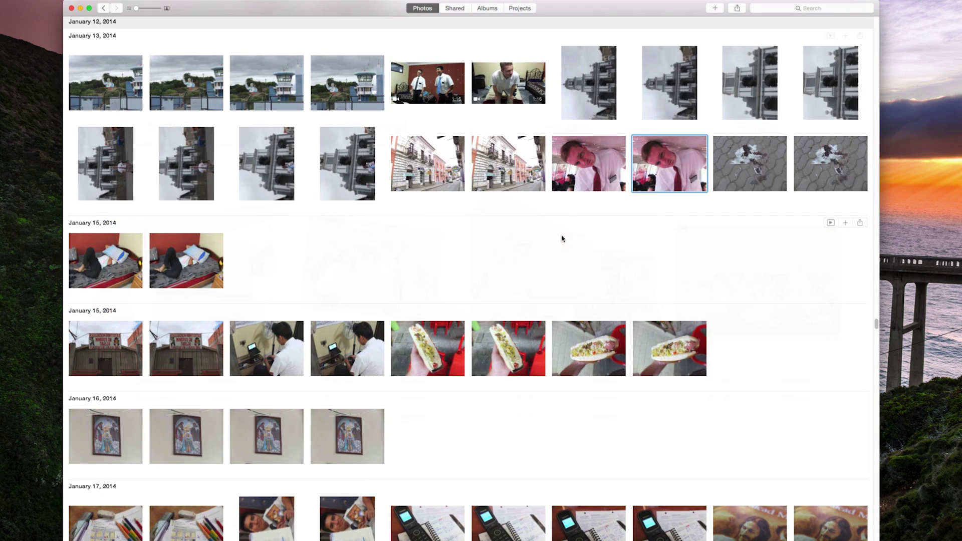
Step: Open the red-tie man photo full-size and start a new card from it
left_click(742, 8)
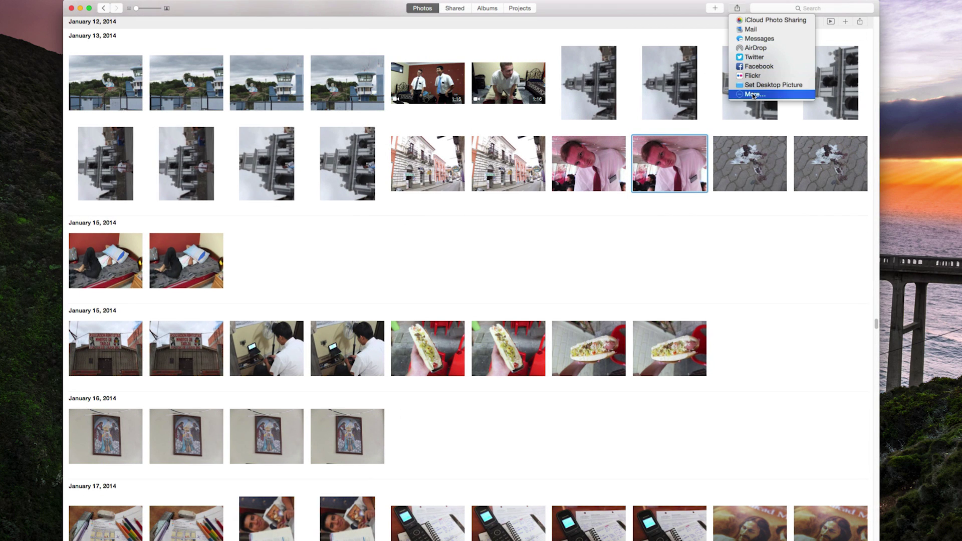
left_click(657, 176)
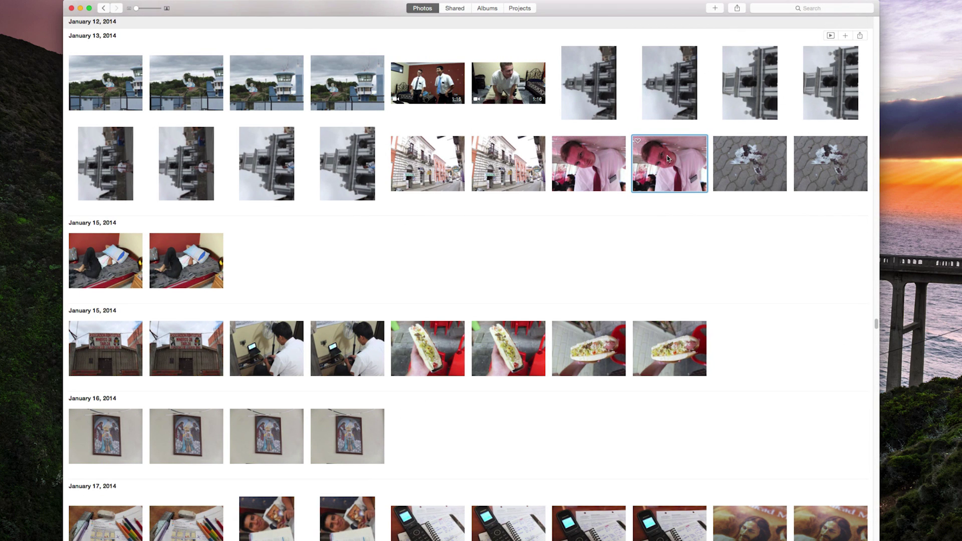
double_click(666, 155)
left_click(816, 8)
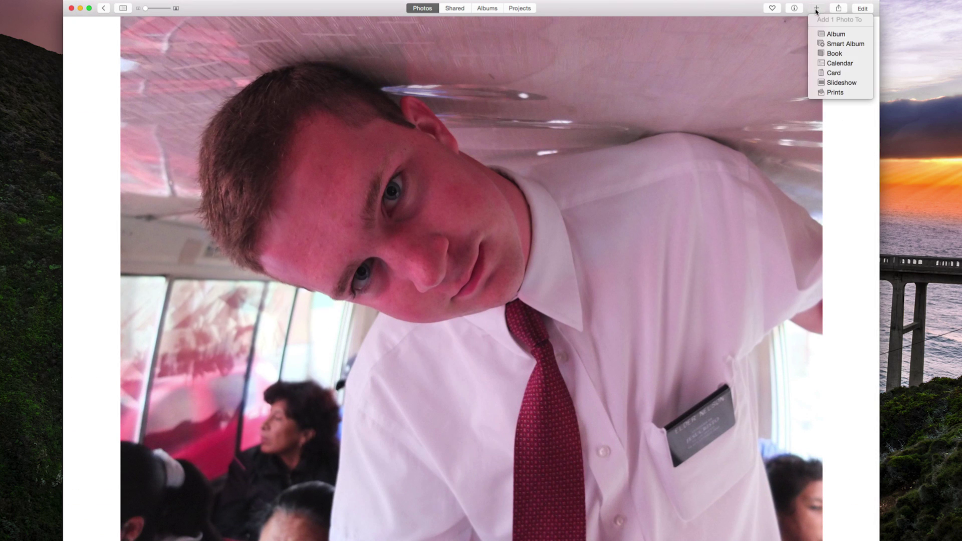
left_click(834, 74)
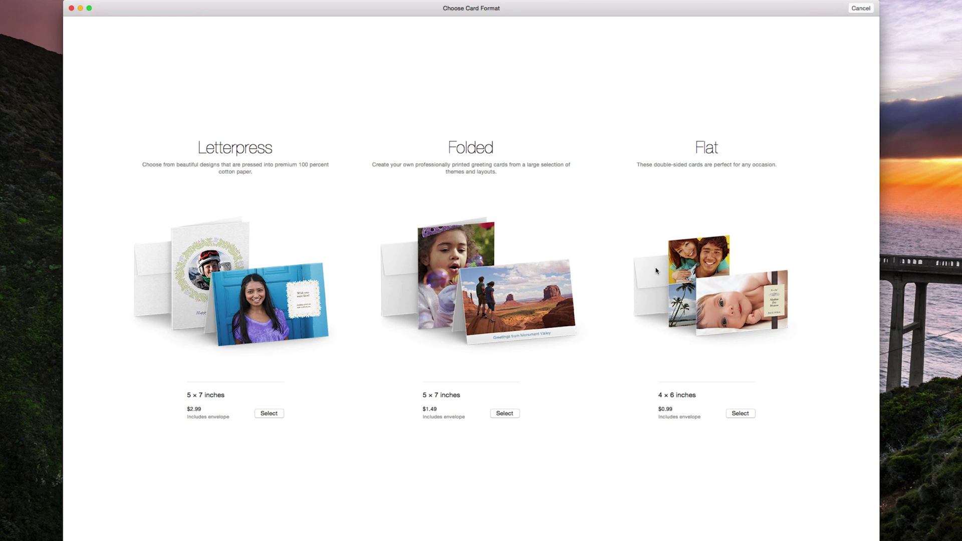
Step: Choose the Flat 4 × 6 card format and create it with the landscape Picture Card theme
left_click(738, 414)
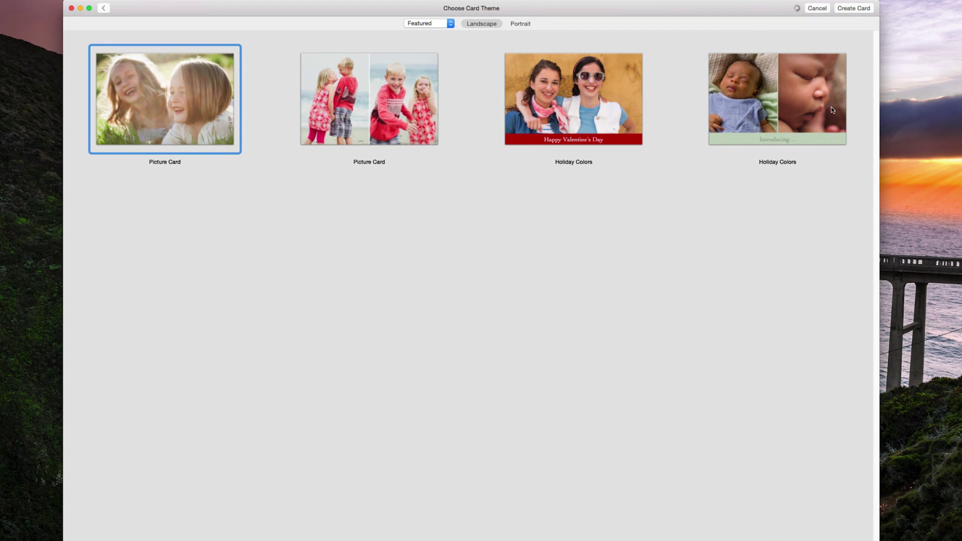
left_click(516, 24)
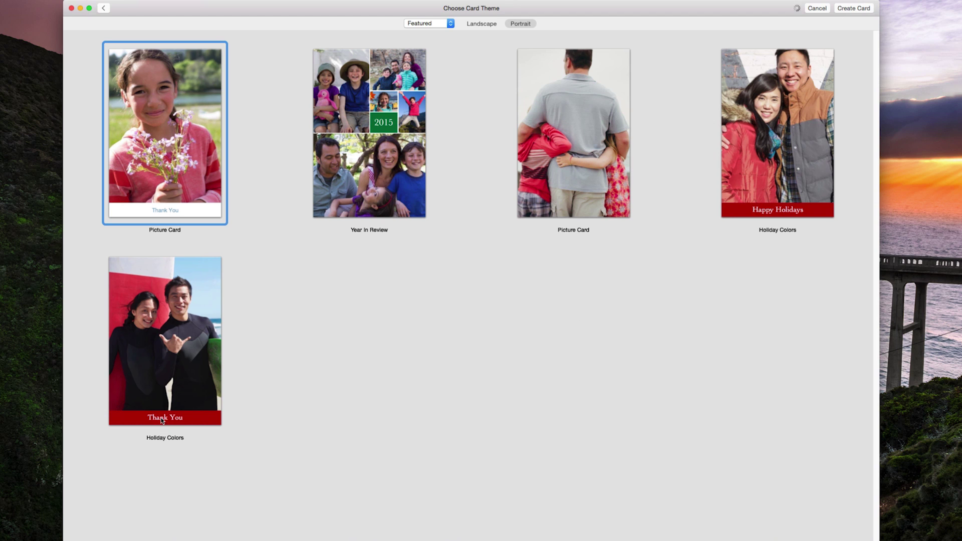
left_click(474, 23)
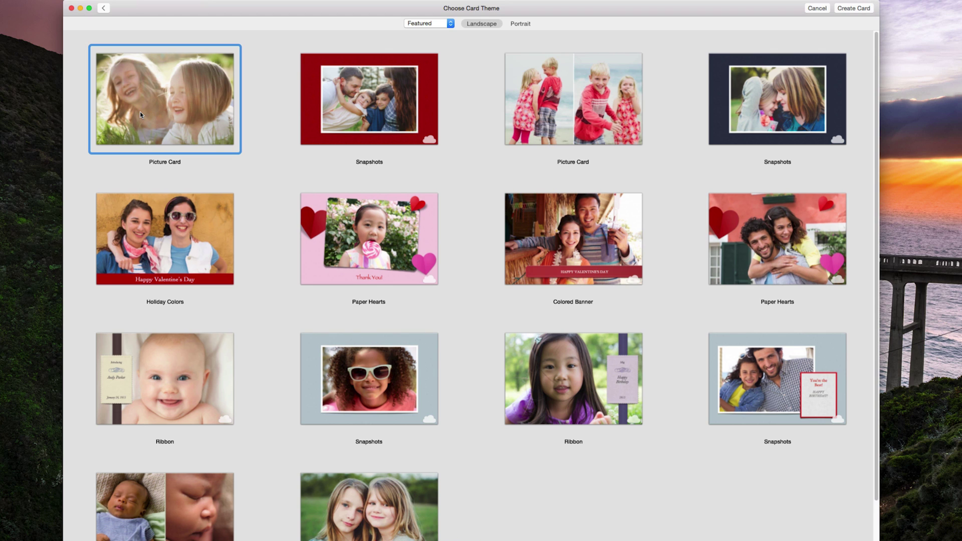
double_click(161, 100)
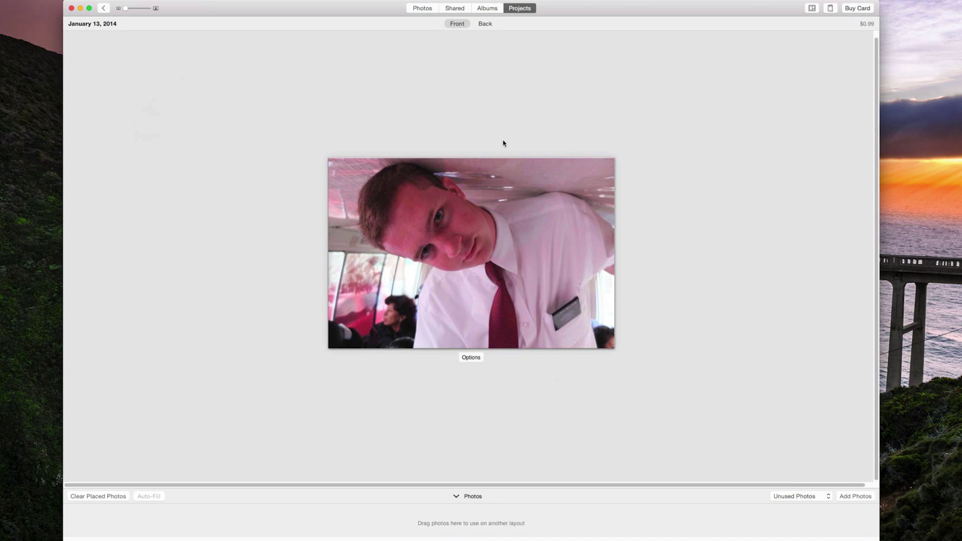
Step: Inspect the card back's placeholder title and greeting text, then return to the front
left_click(485, 24)
left_click(467, 190)
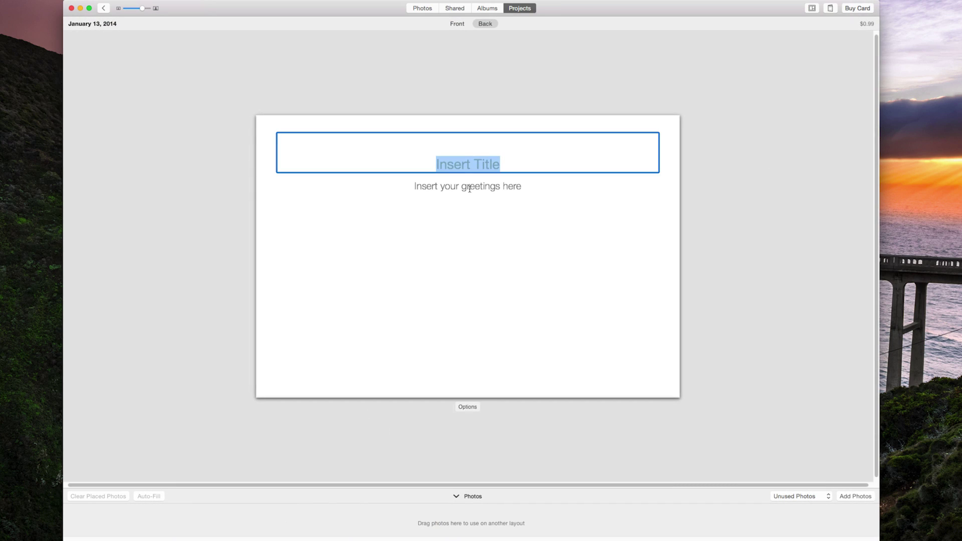
left_click(558, 172)
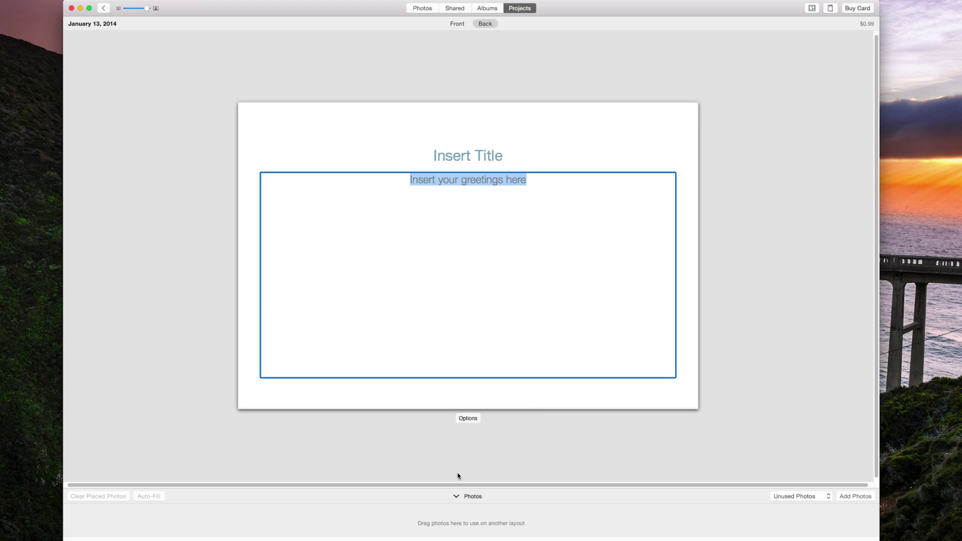
left_click(764, 234)
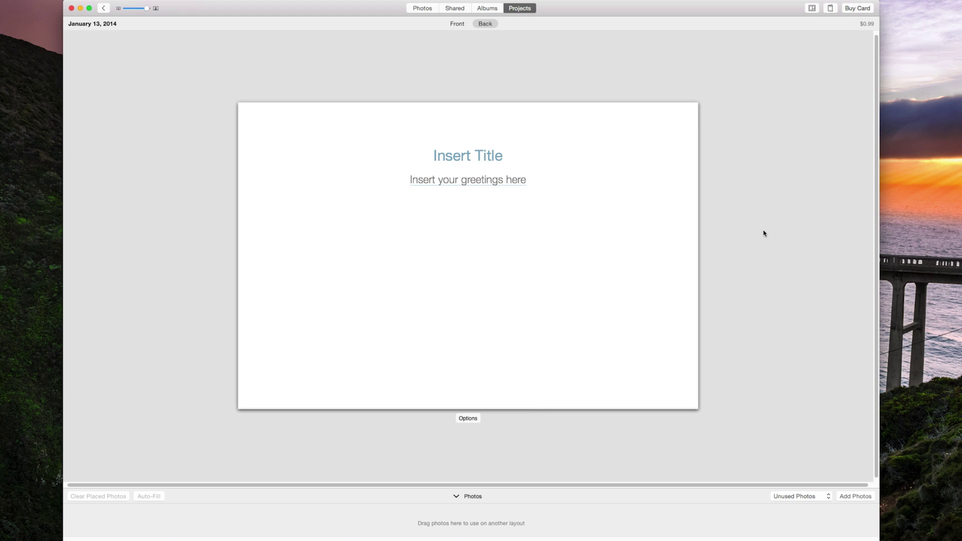
left_click(457, 23)
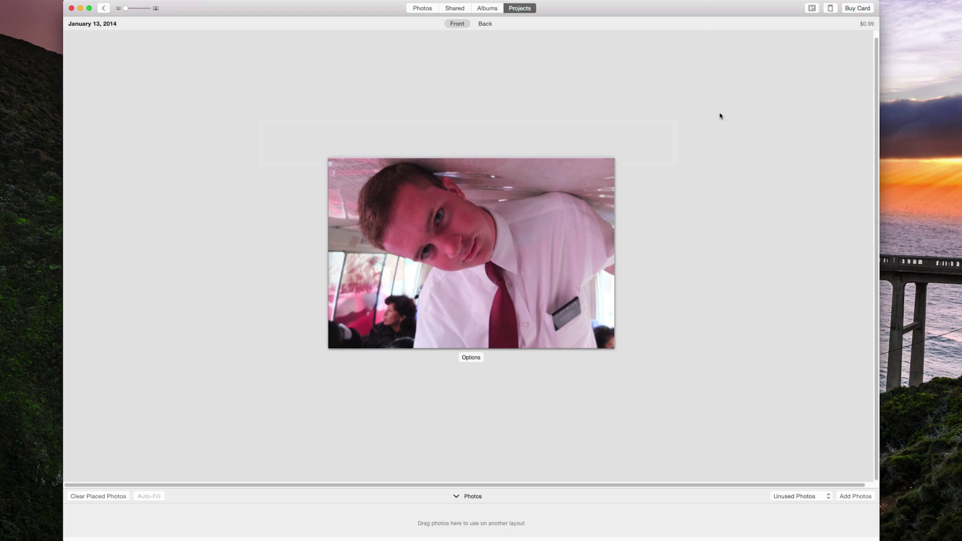
Step: Bring up the card's layout options and its theme and format choices
left_click(811, 9)
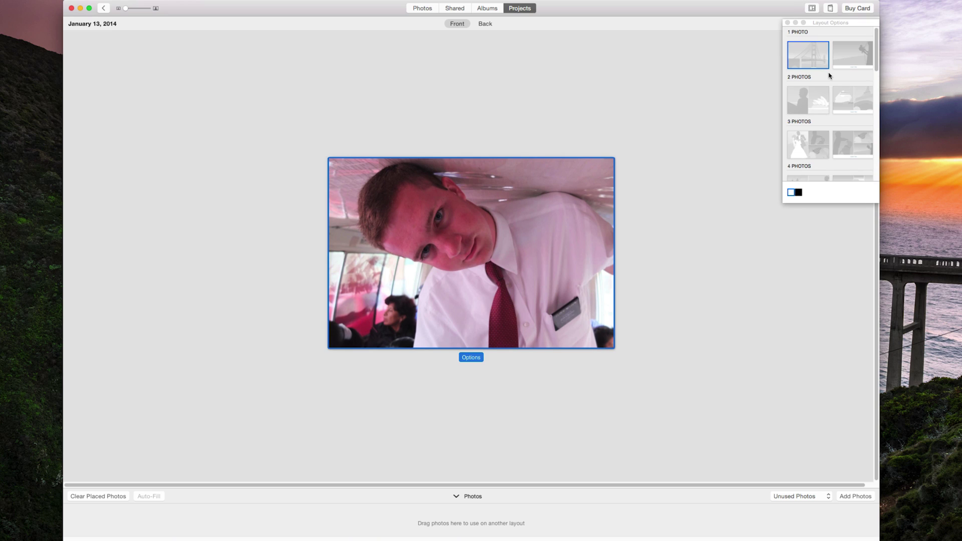
scroll(828, 76, "down", 10)
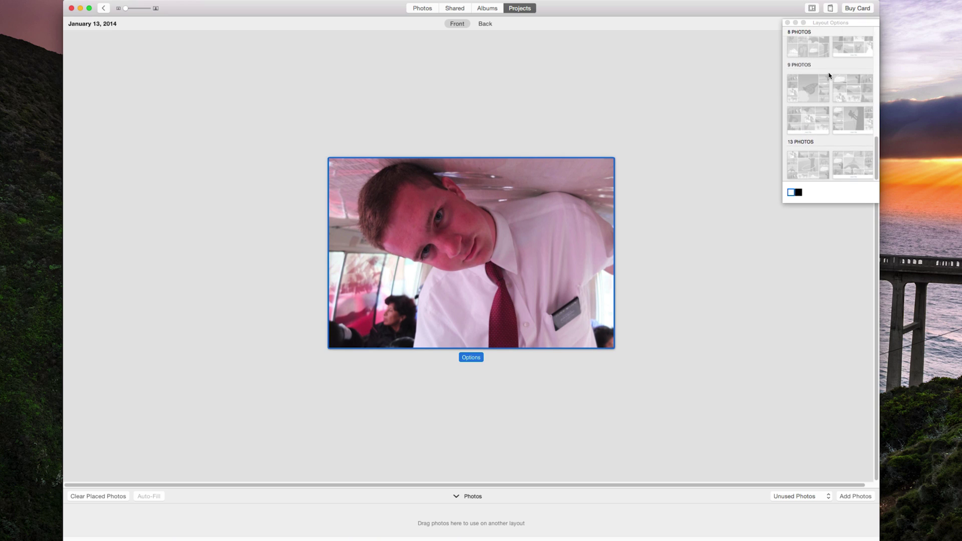
left_click(831, 8)
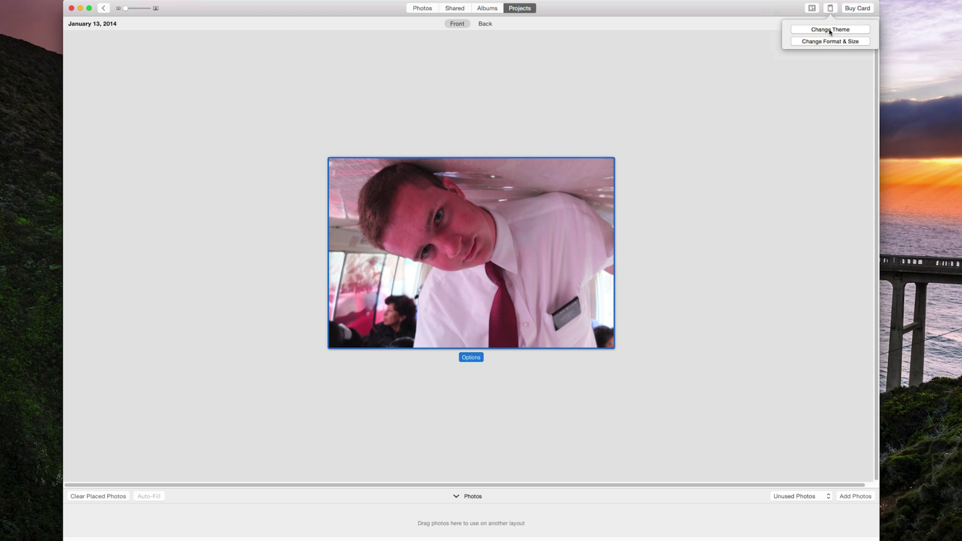
Step: Confirm the format change, reselect Flat 4 × 6, and reapply the Picture Card theme
left_click(828, 43)
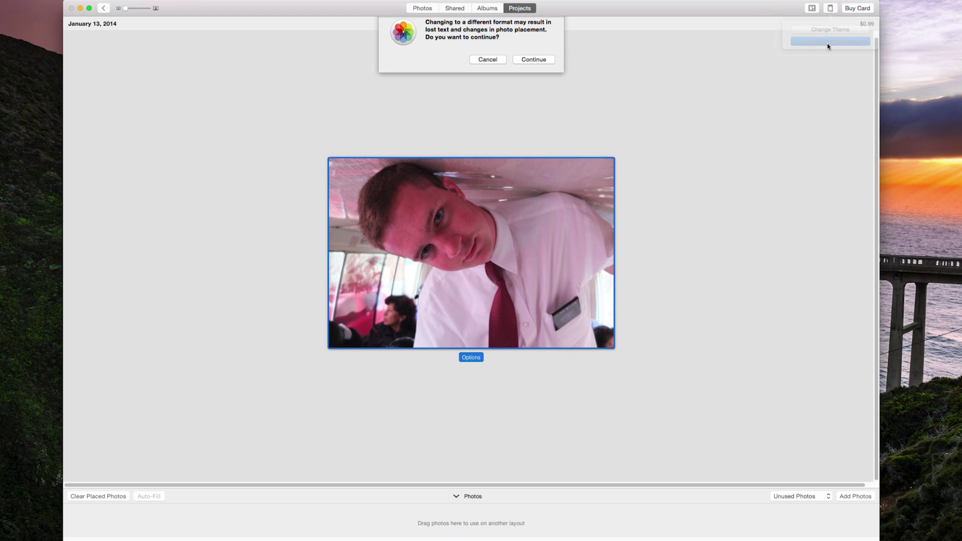
left_click(531, 61)
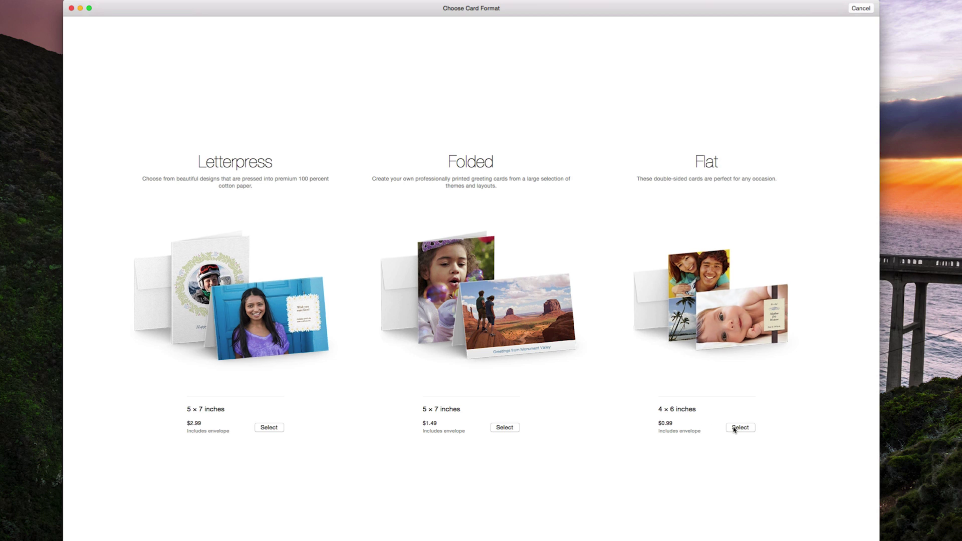
left_click(735, 429)
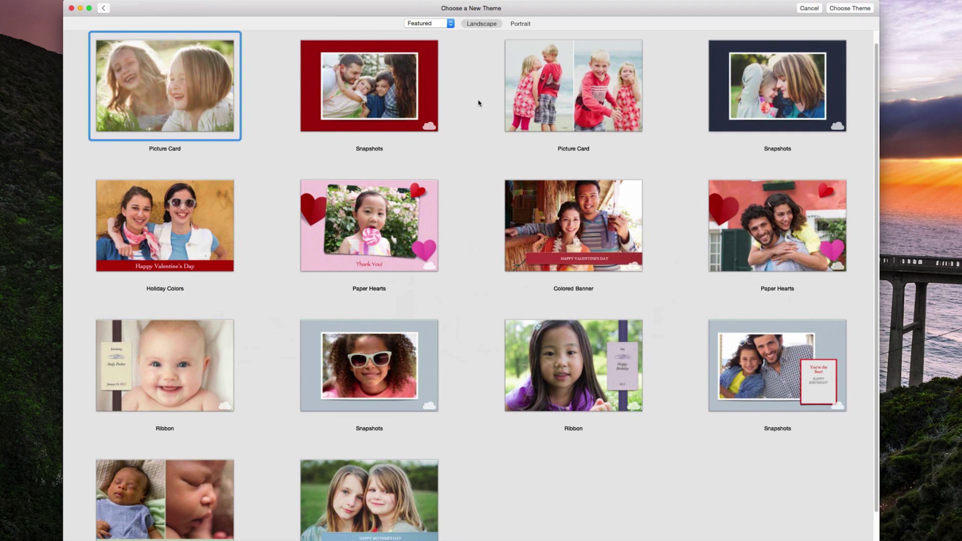
left_click(827, 9)
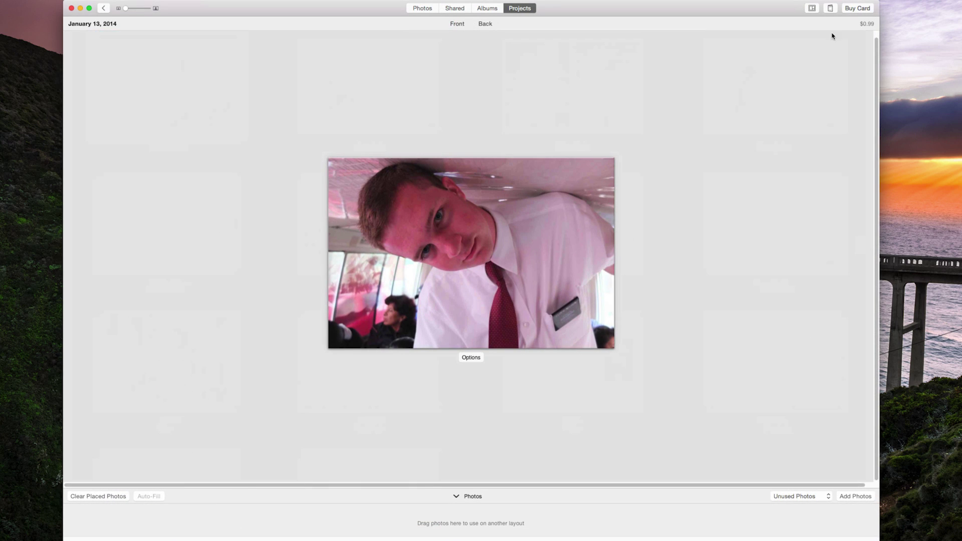
left_click(857, 8)
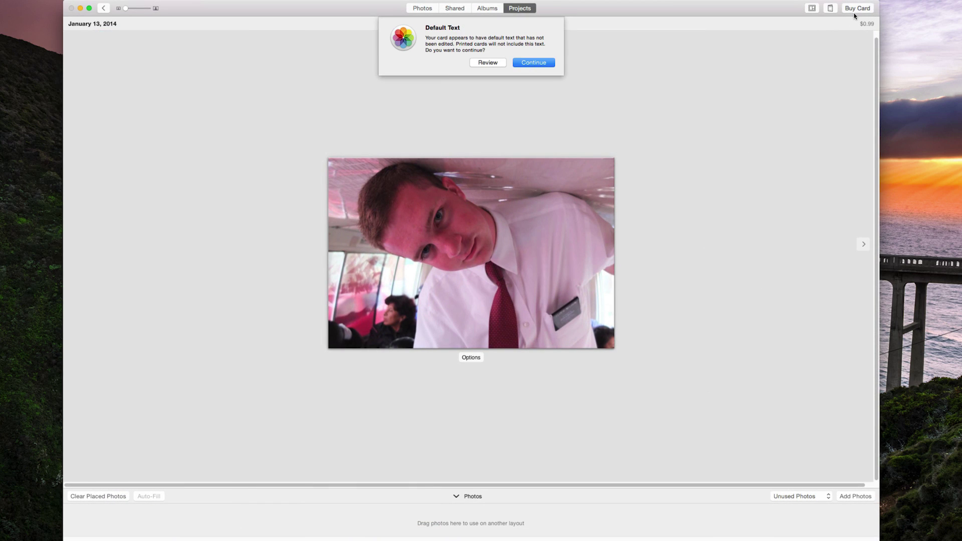
left_click(544, 63)
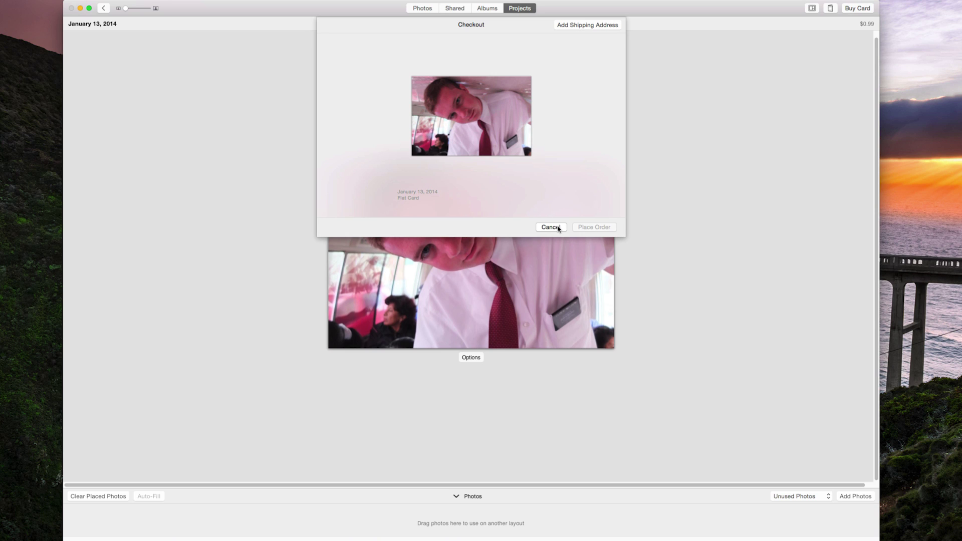
left_click(558, 228)
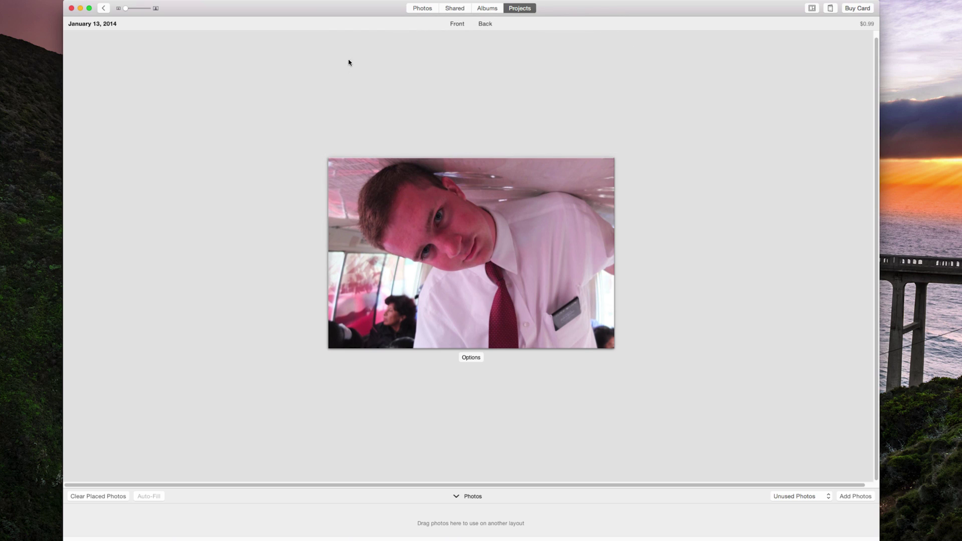
Step: Close the card project and return to the Photos library
left_click(104, 9)
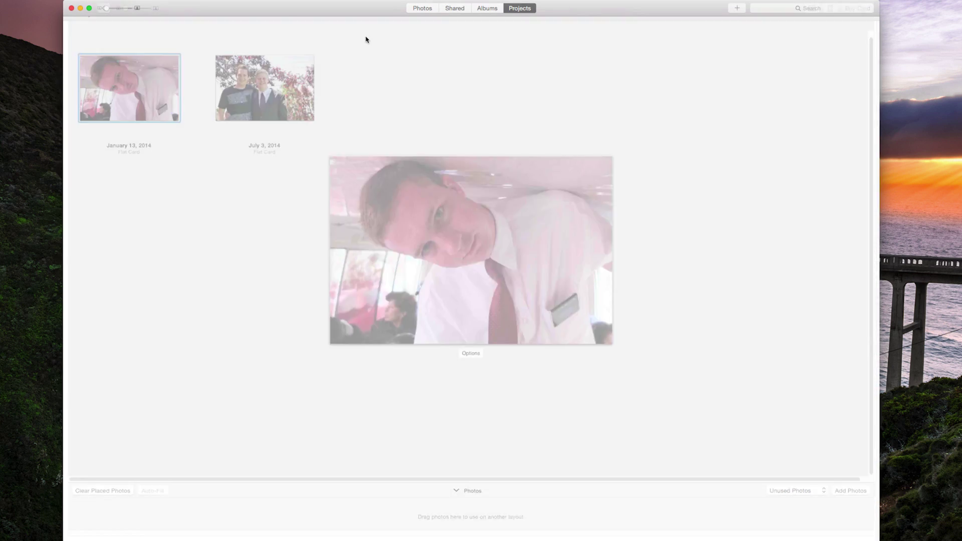
left_click(411, 9)
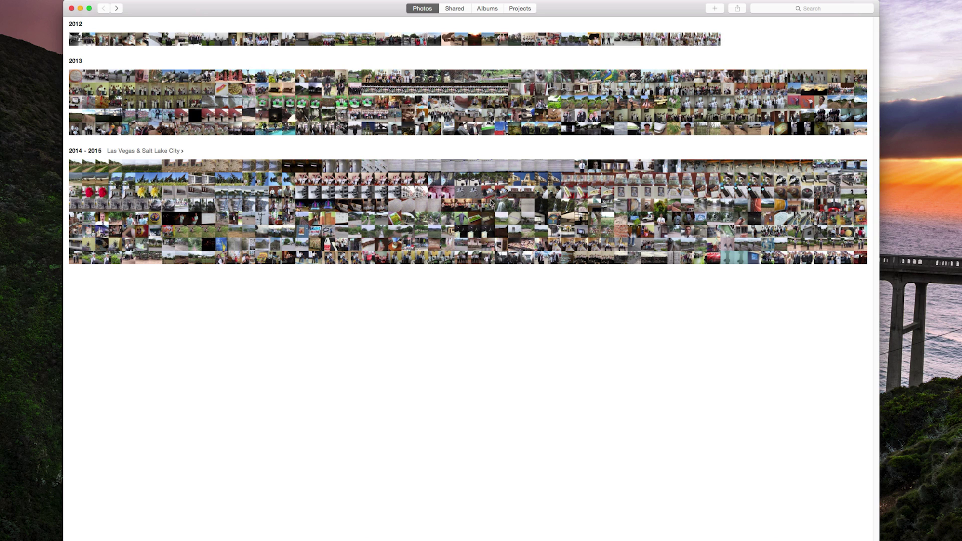
Step: Open the March 2014 black goat close-up from 2014, enter Edit, then finish with Done
left_click(461, 225)
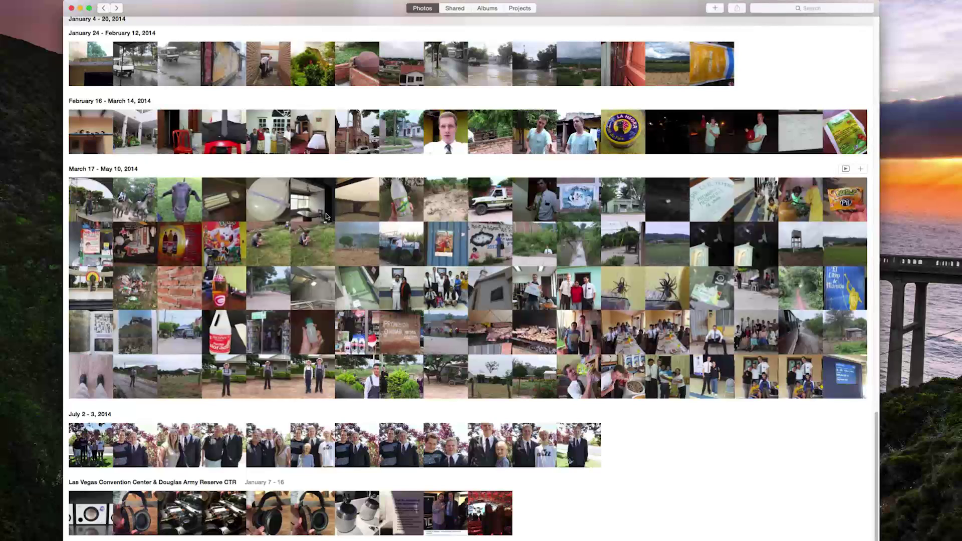
left_click(183, 201)
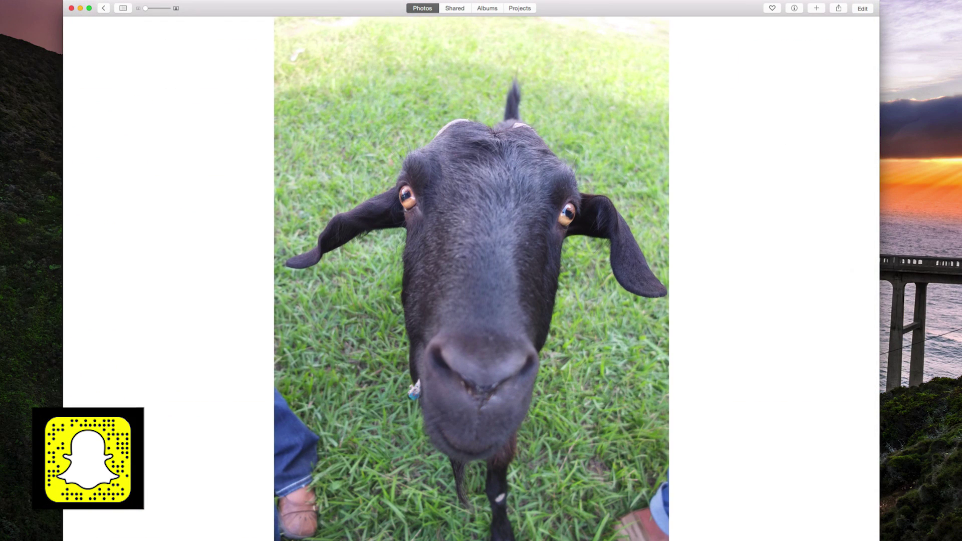
left_click(862, 8)
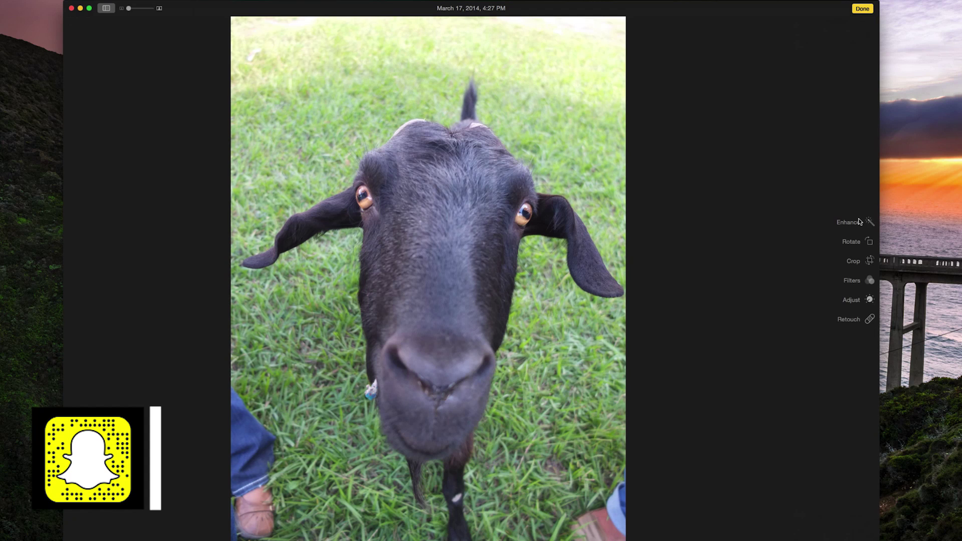
left_click(862, 12)
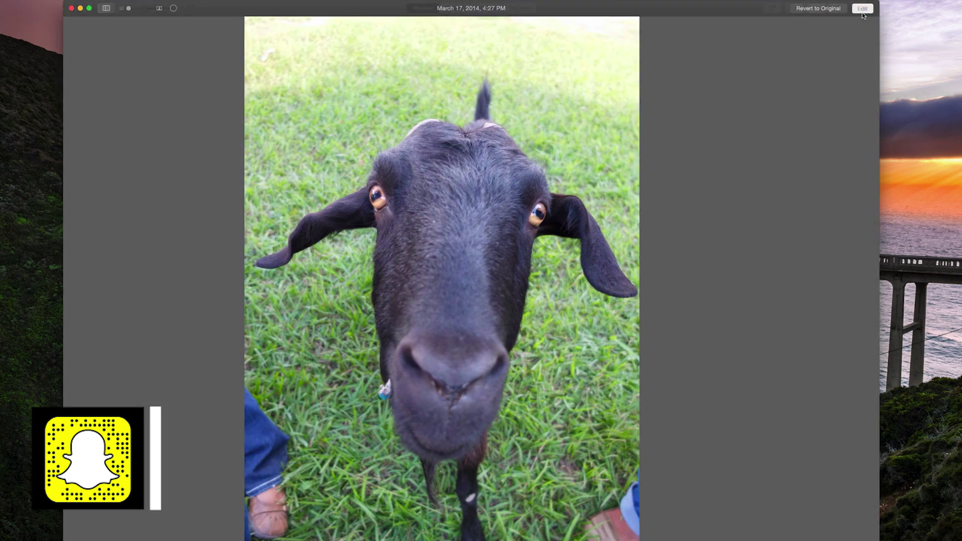